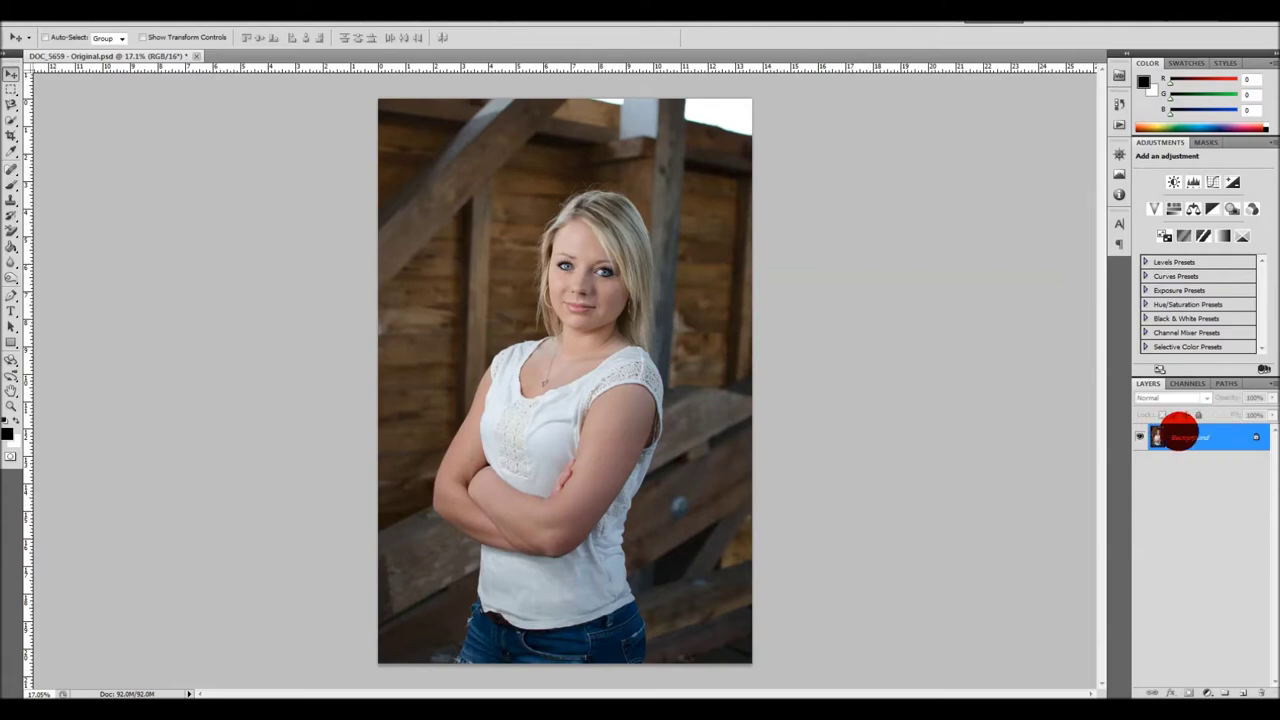
# Duplicate the Background layer and name the copy Blemishes
pyautogui.hotkey('ctrl', 'j')
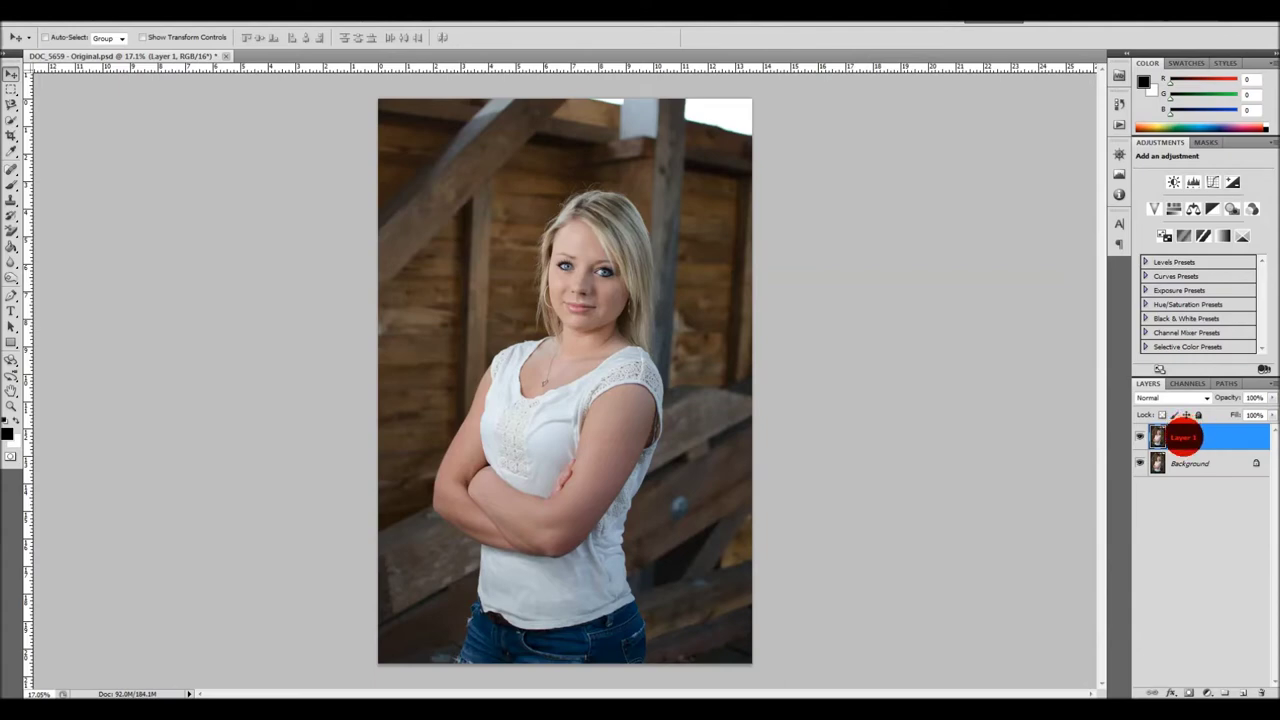
pyautogui.doubleClick(1183, 437)
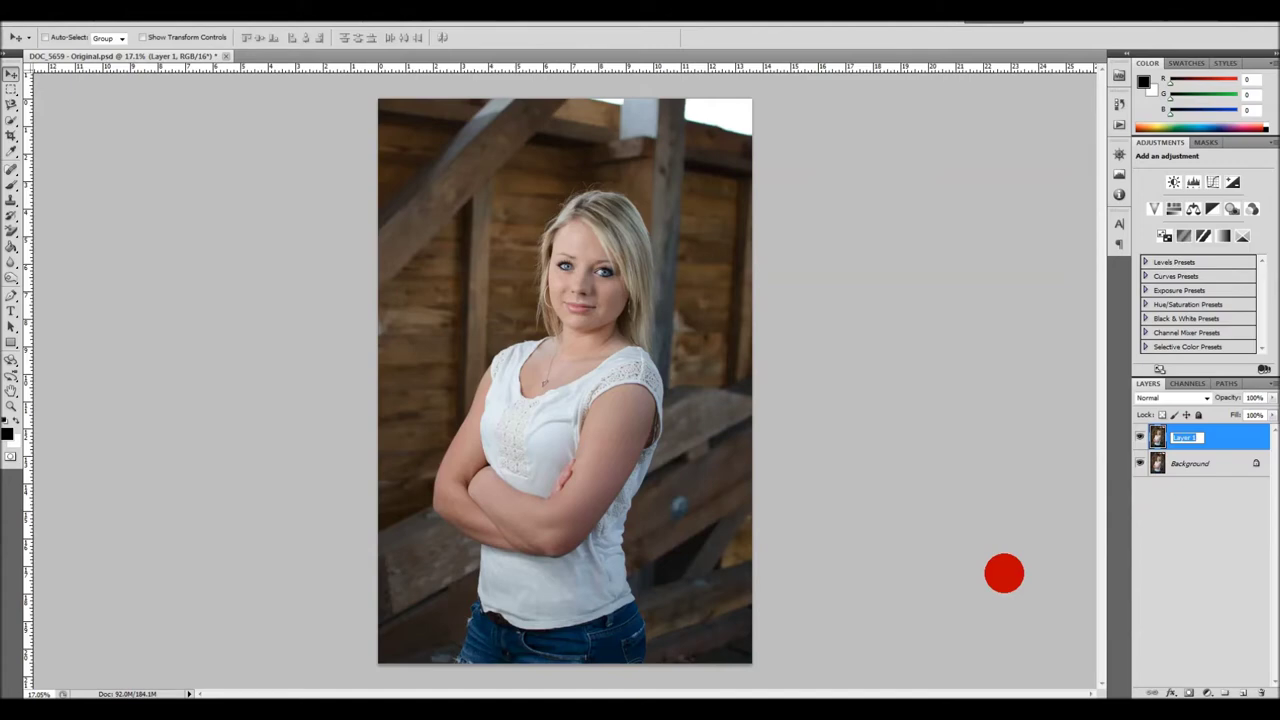
pyautogui.write('Blemishes')
pyautogui.press('Return')
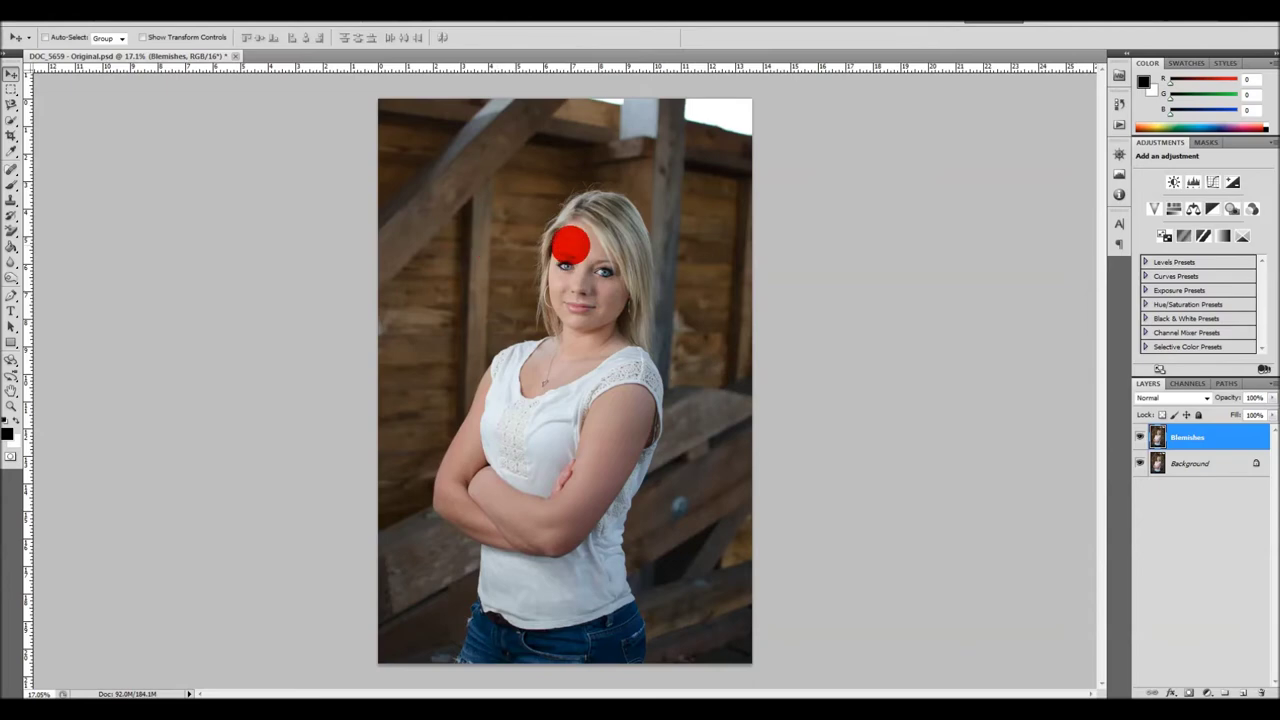
# Heal the spots on the cheek beside the nose and between the eyebrows with the content-aware Spot Healing Brush
pyautogui.scroll(8, 569, 243)
pyautogui.scroll(1, 583, 273)
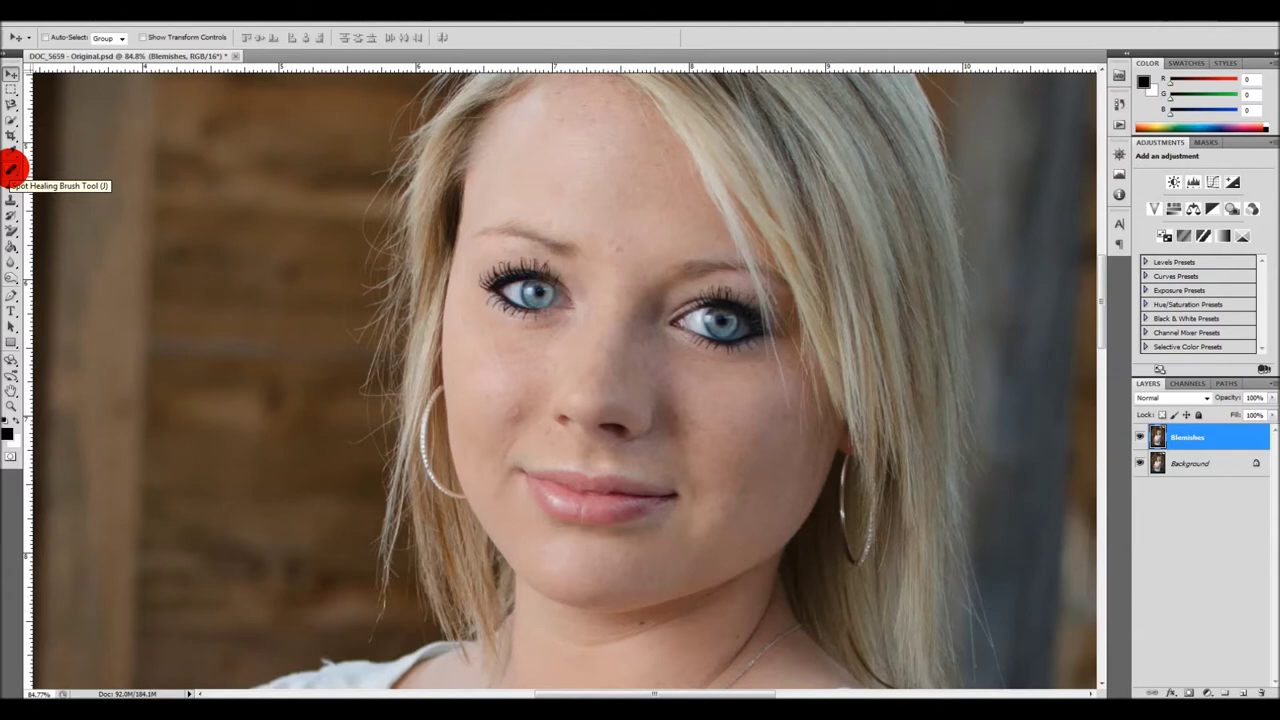
pyautogui.click(12, 168)
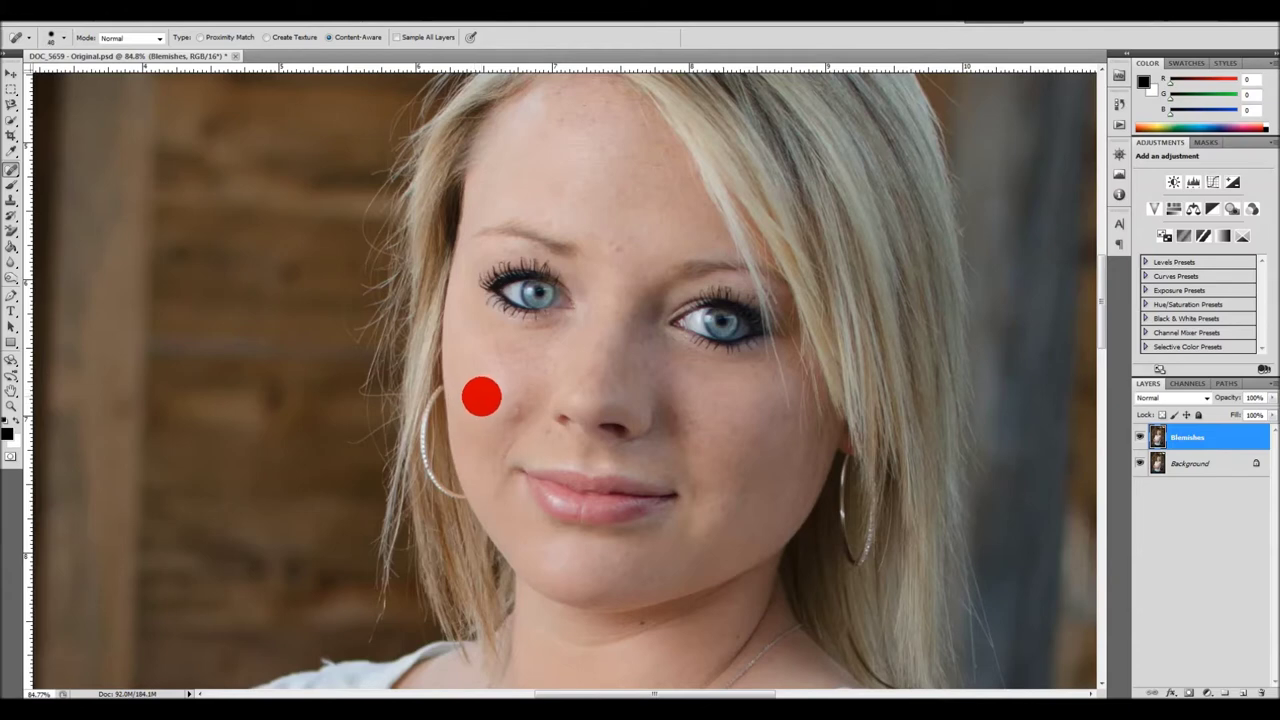
pyautogui.press(']')
pyautogui.press(']')
pyautogui.click(513, 411)
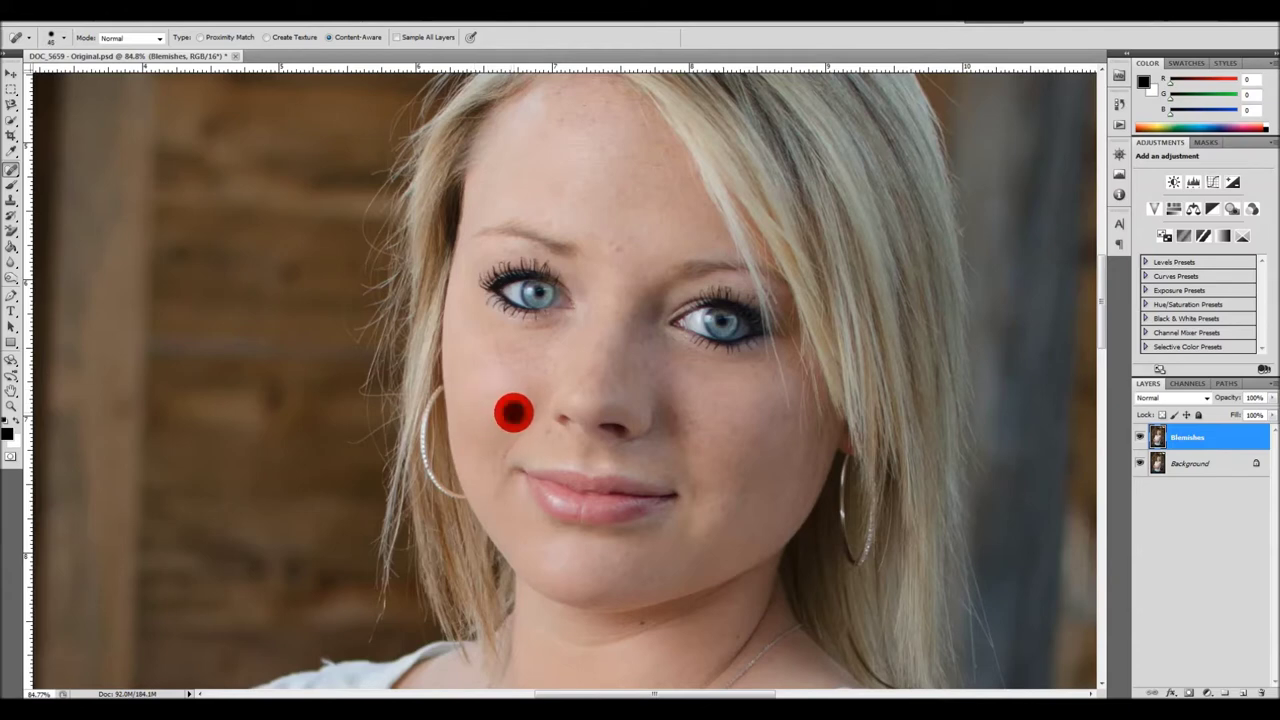
pyautogui.click(506, 415)
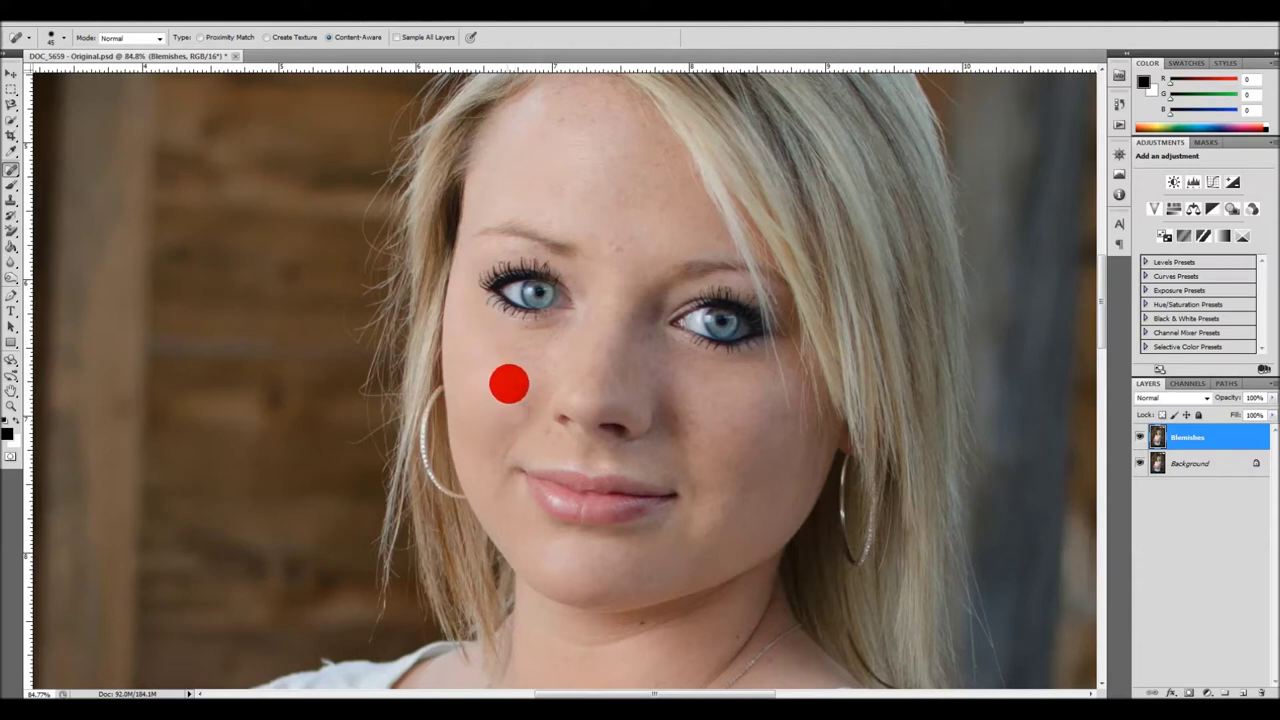
pyautogui.click(518, 413)
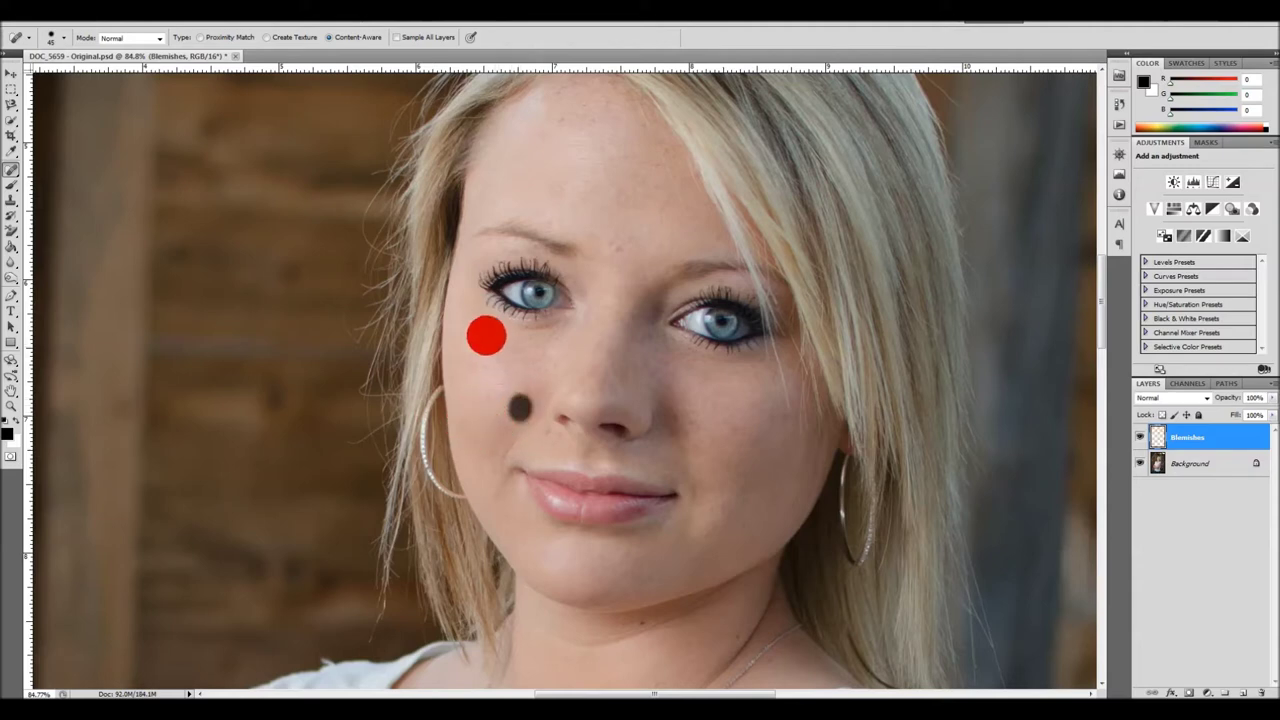
pyautogui.click(612, 243)
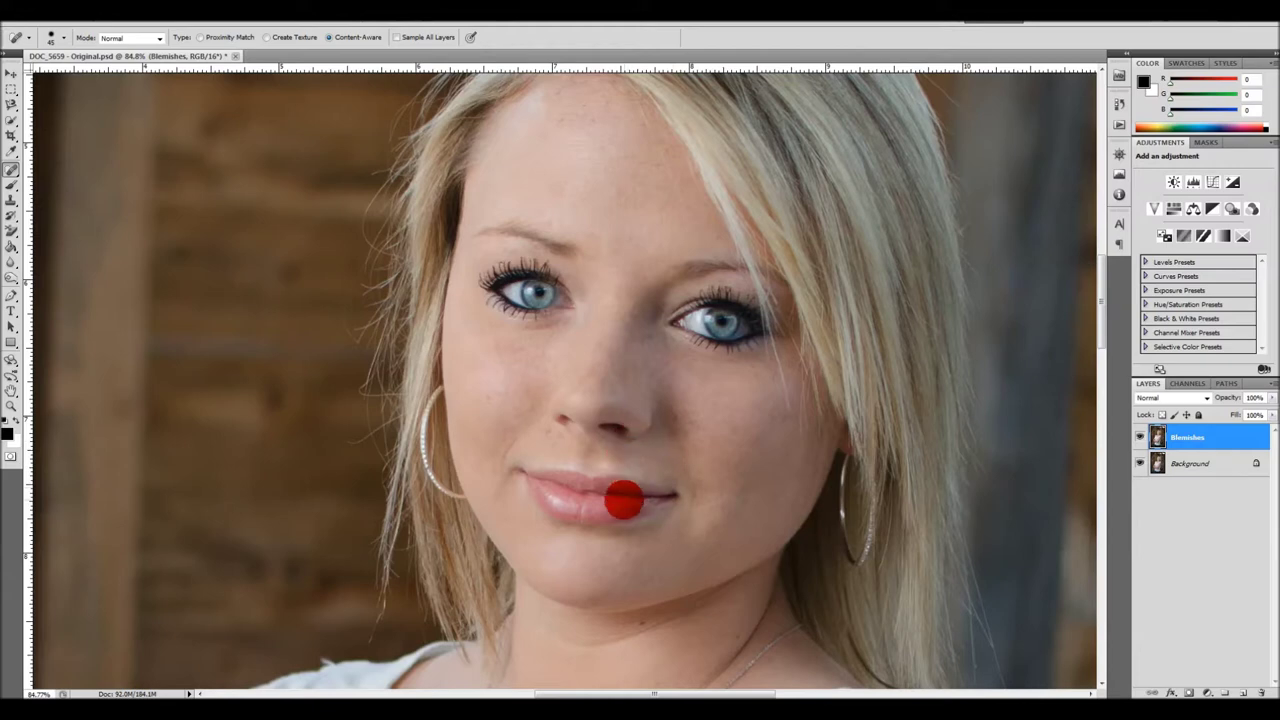
# Examine the chin, neck, chest, shoulder and face for remaining blemishes
pyautogui.moveTo(624, 505); pyautogui.dragTo(610, 373)
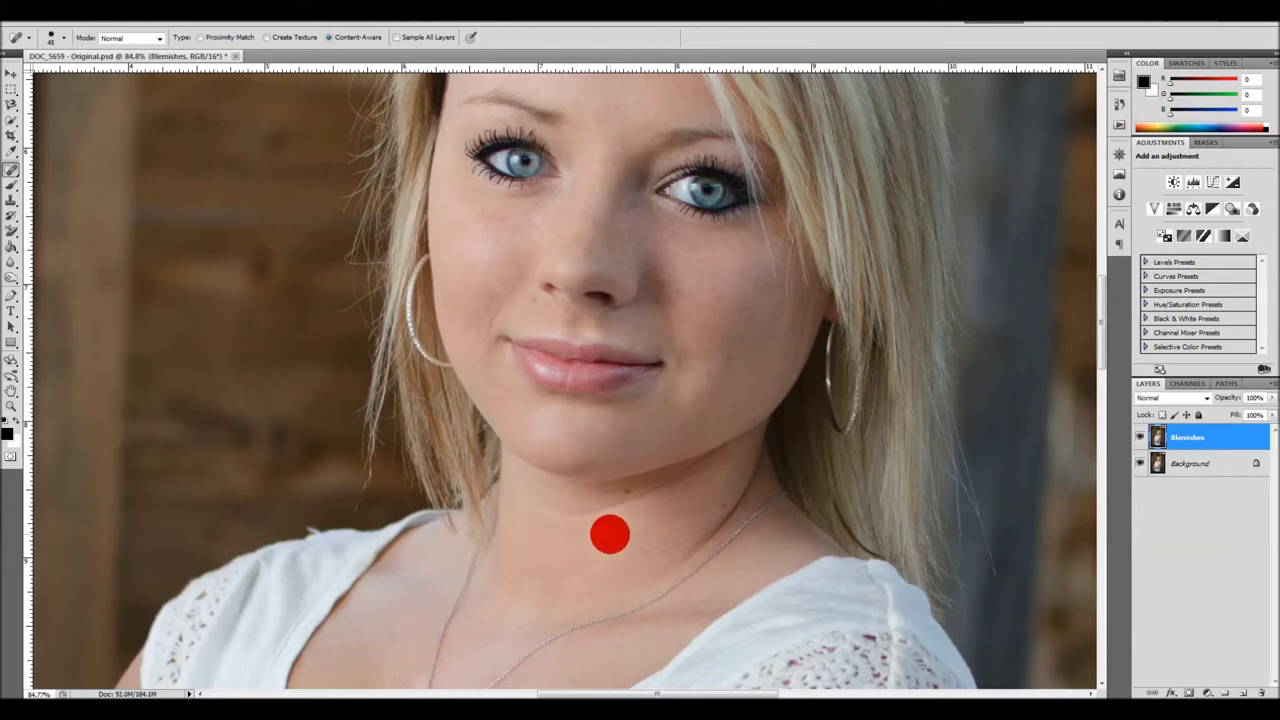
pyautogui.scroll(-5, 610, 533)
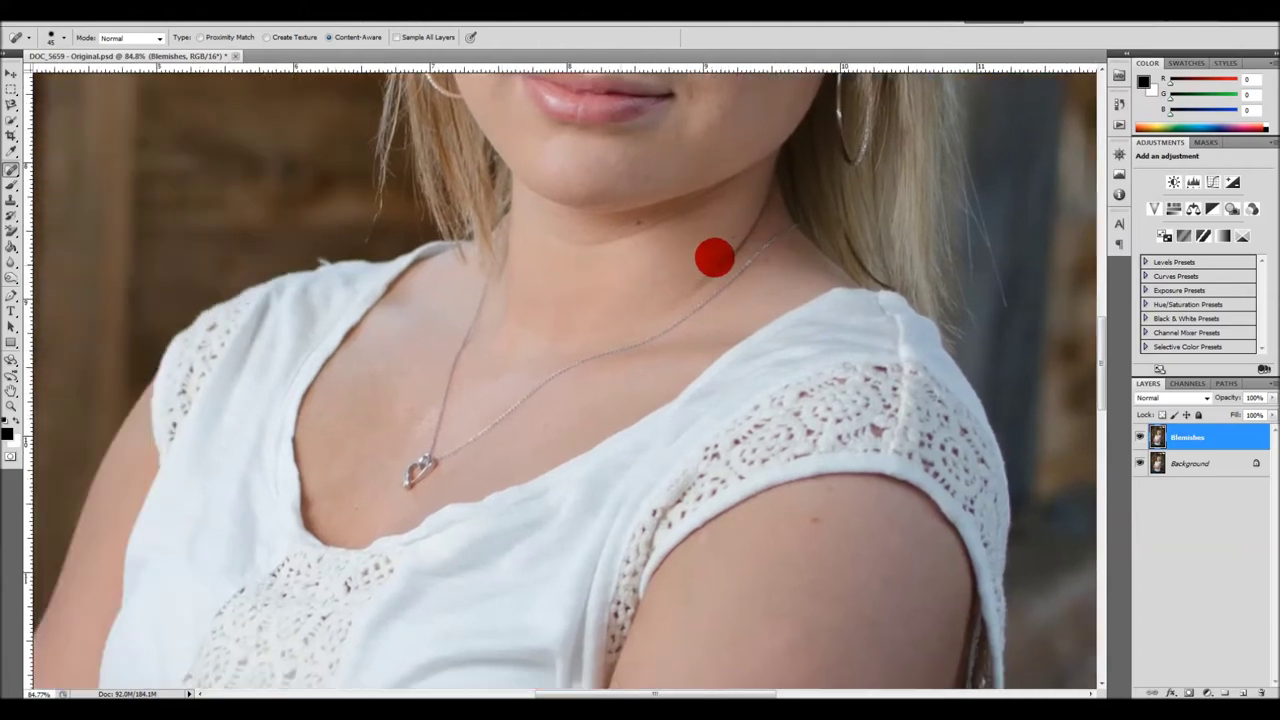
pyautogui.moveTo(714, 257); pyautogui.dragTo(849, 260)
pyautogui.moveTo(823, 466); pyautogui.dragTo(629, 489)
pyautogui.moveTo(669, 177); pyautogui.dragTo(657, 524)
pyautogui.scroll(3, 657, 524)
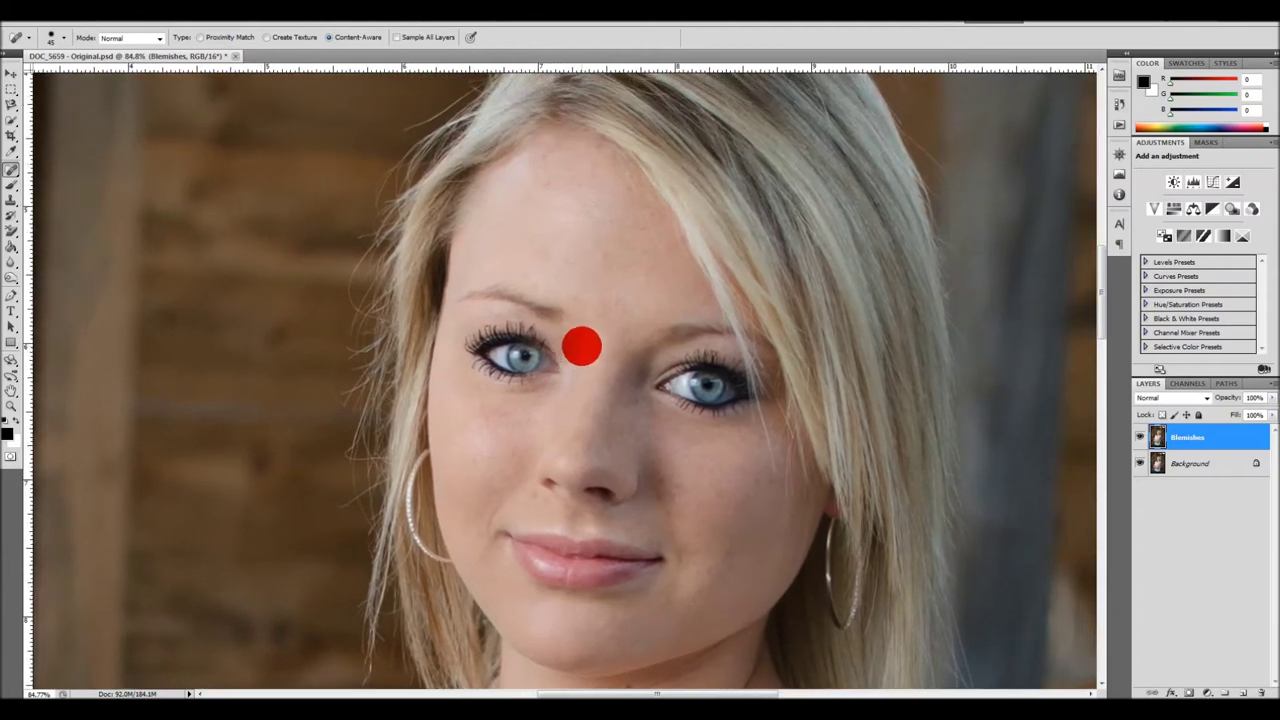
pyautogui.moveTo(582, 346)
pyautogui.mouseDown()
pyautogui.moveTo(534, 357)
pyautogui.moveTo(523, 329)
pyautogui.mouseUp()
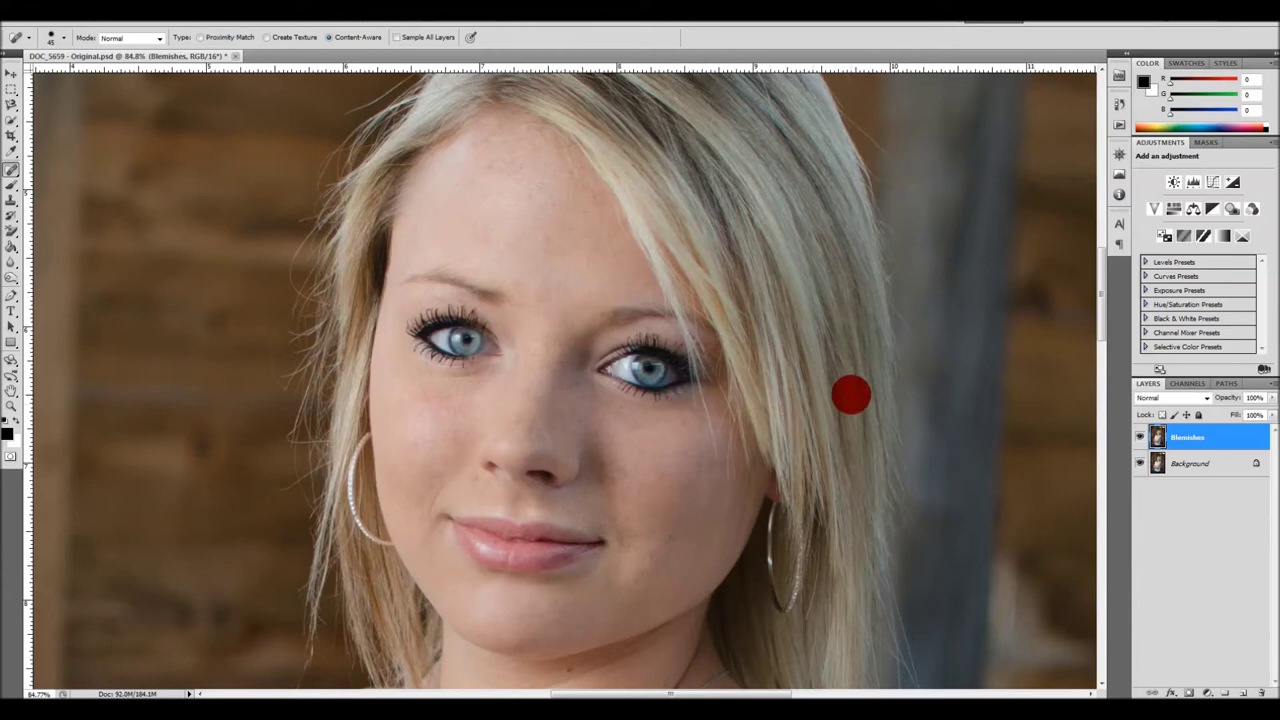
pyautogui.click(1166, 500)
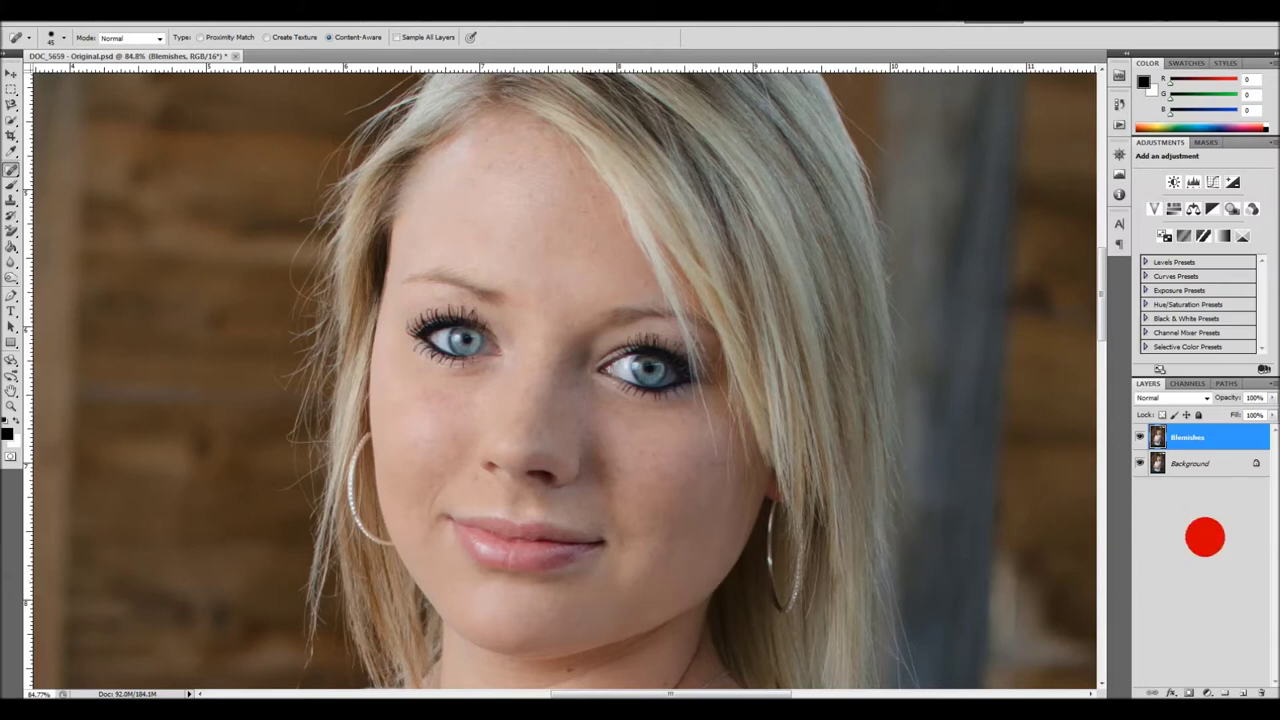
pyautogui.click(1198, 492)
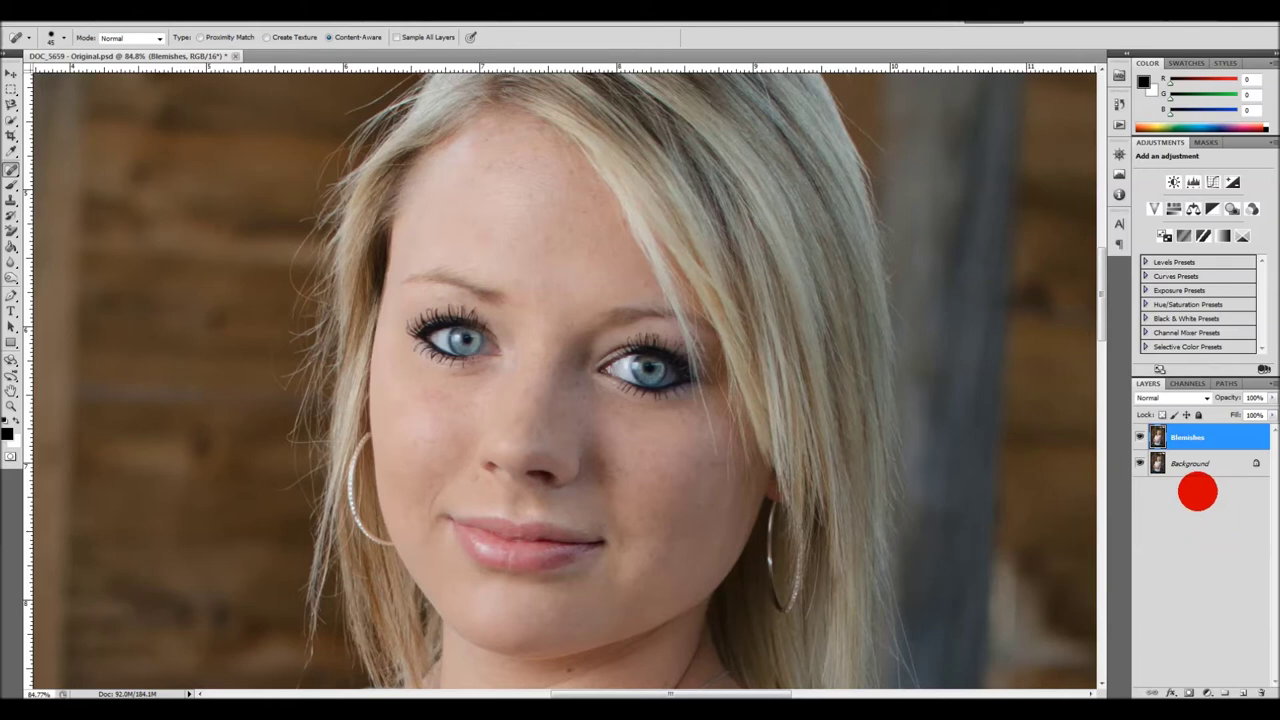
# Stamp all visible layers into a new top layer named Dodge and choose the Dodge tool
pyautogui.hotkey('ctrl', 'alt', 'shift', 'e')
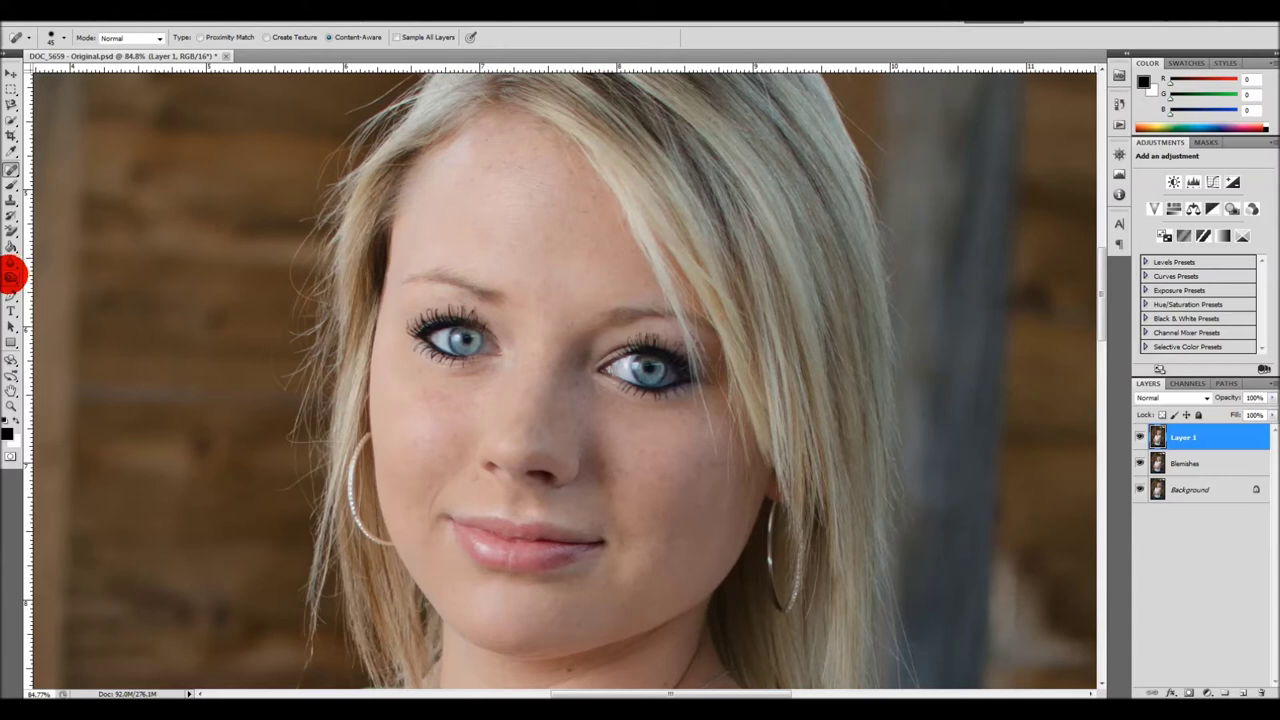
pyautogui.click(11, 274)
pyautogui.click(11, 274)
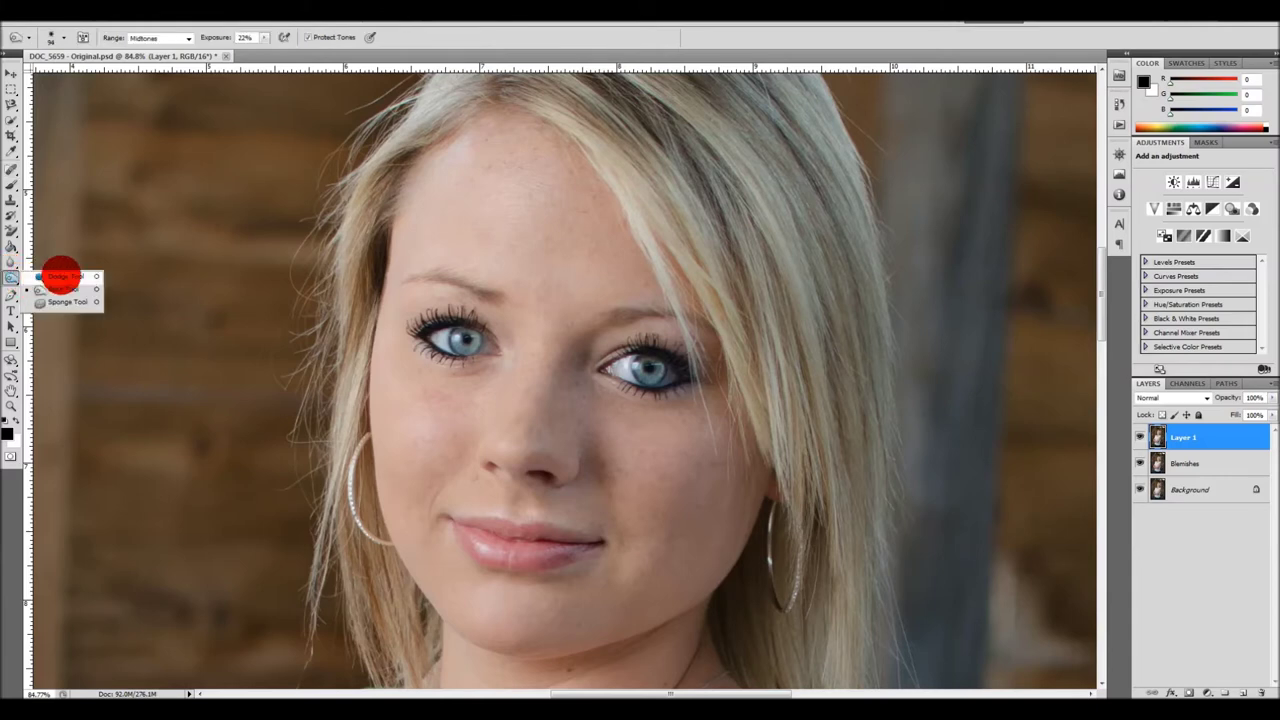
pyautogui.click(62, 276)
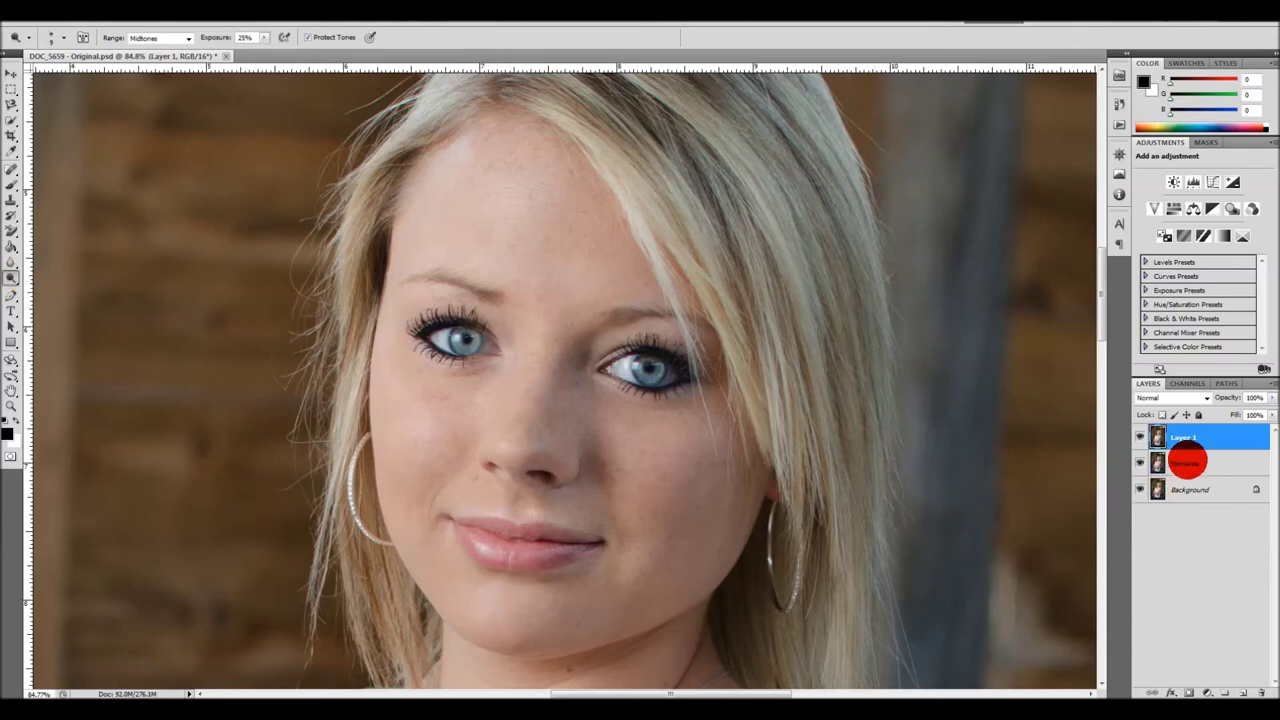
pyautogui.doubleClick(1185, 437)
pyautogui.write('Dodge')
pyautogui.press('Return')
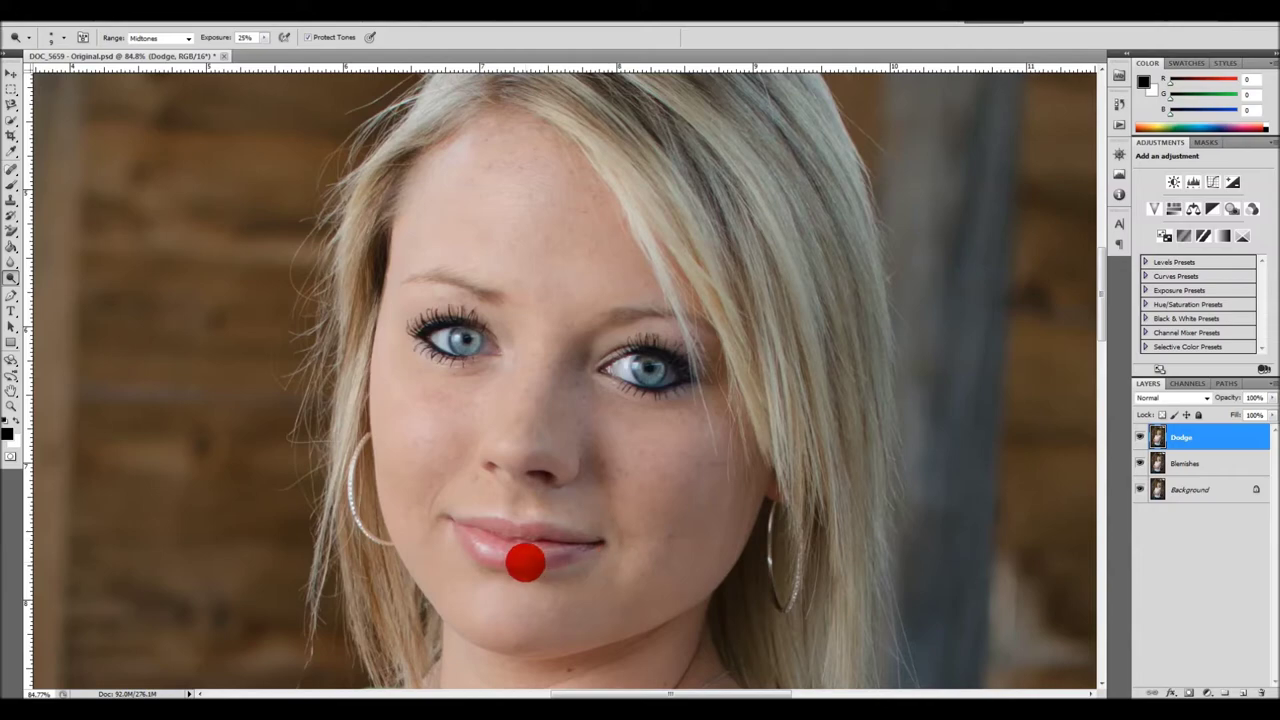
# Brighten the highlights along the lower lip using the Dodge tool with a size 25 brush, Midtones range and 25% exposure
pyautogui.scroll(5, 525, 562)
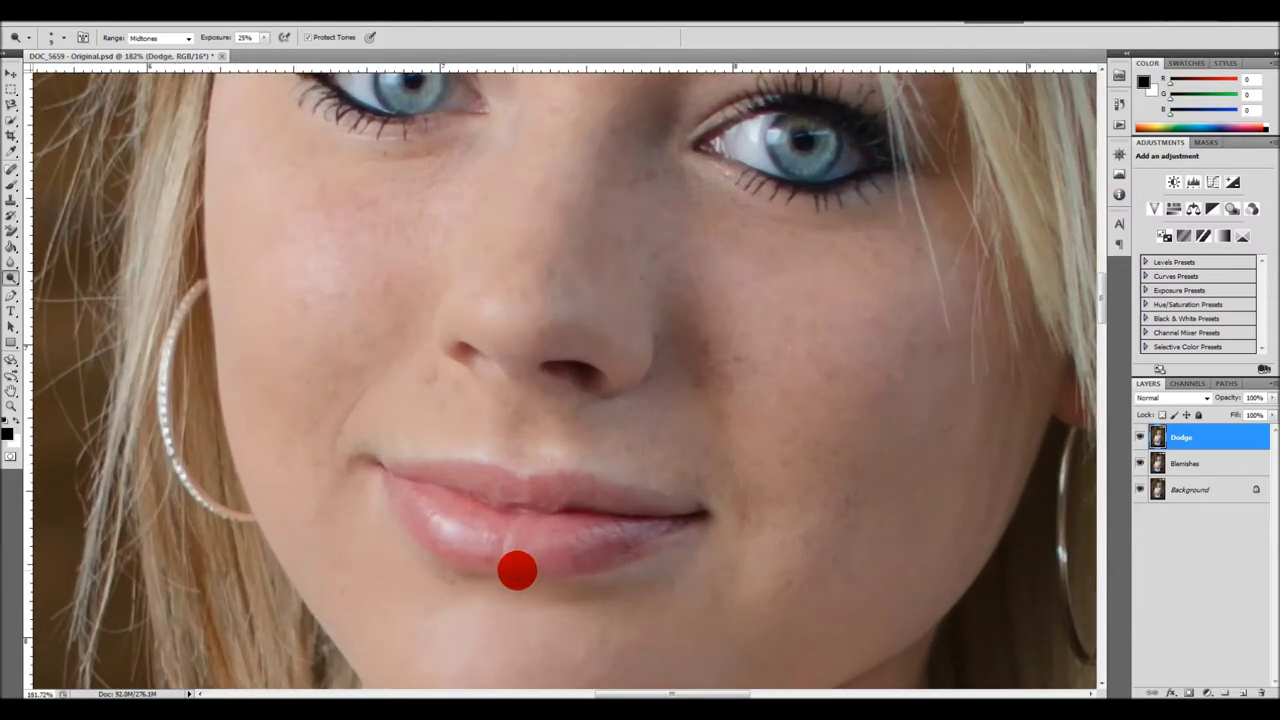
pyautogui.moveTo(519, 552); pyautogui.dragTo(511, 362)
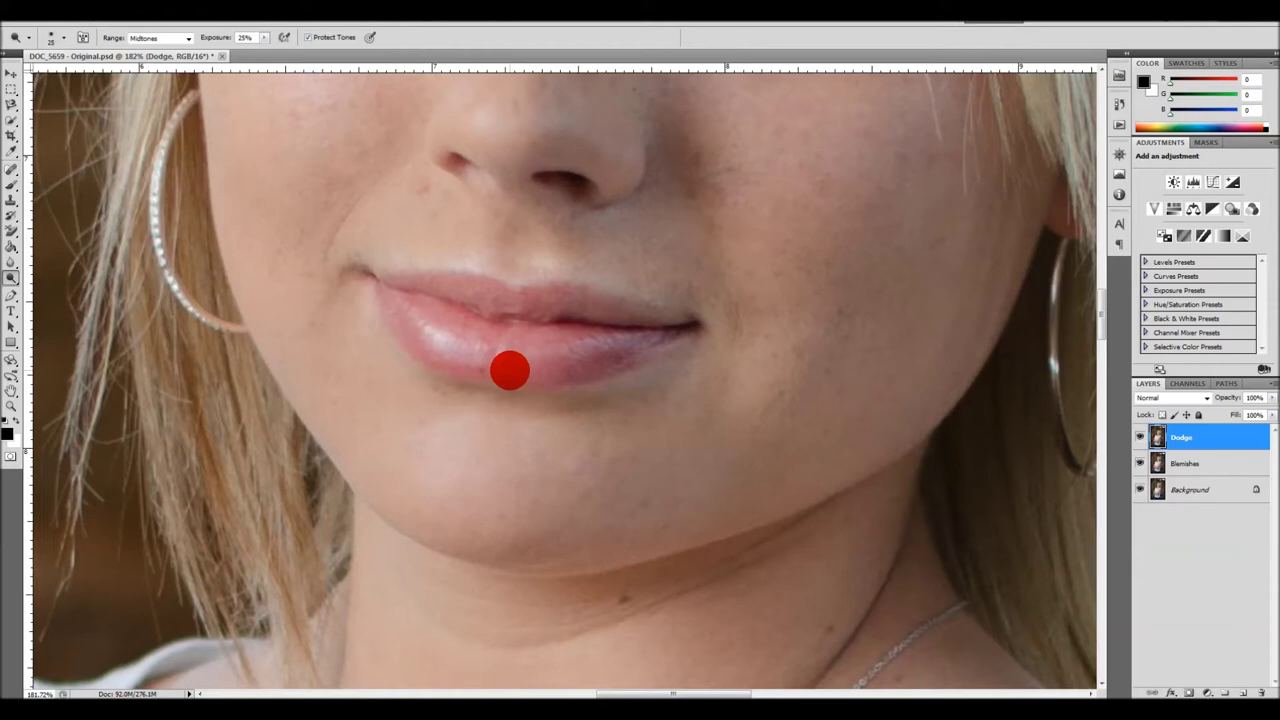
pyautogui.moveTo(509, 370)
pyautogui.mouseDown()
pyautogui.moveTo(591, 394)
pyautogui.moveTo(533, 374)
pyautogui.mouseUp()
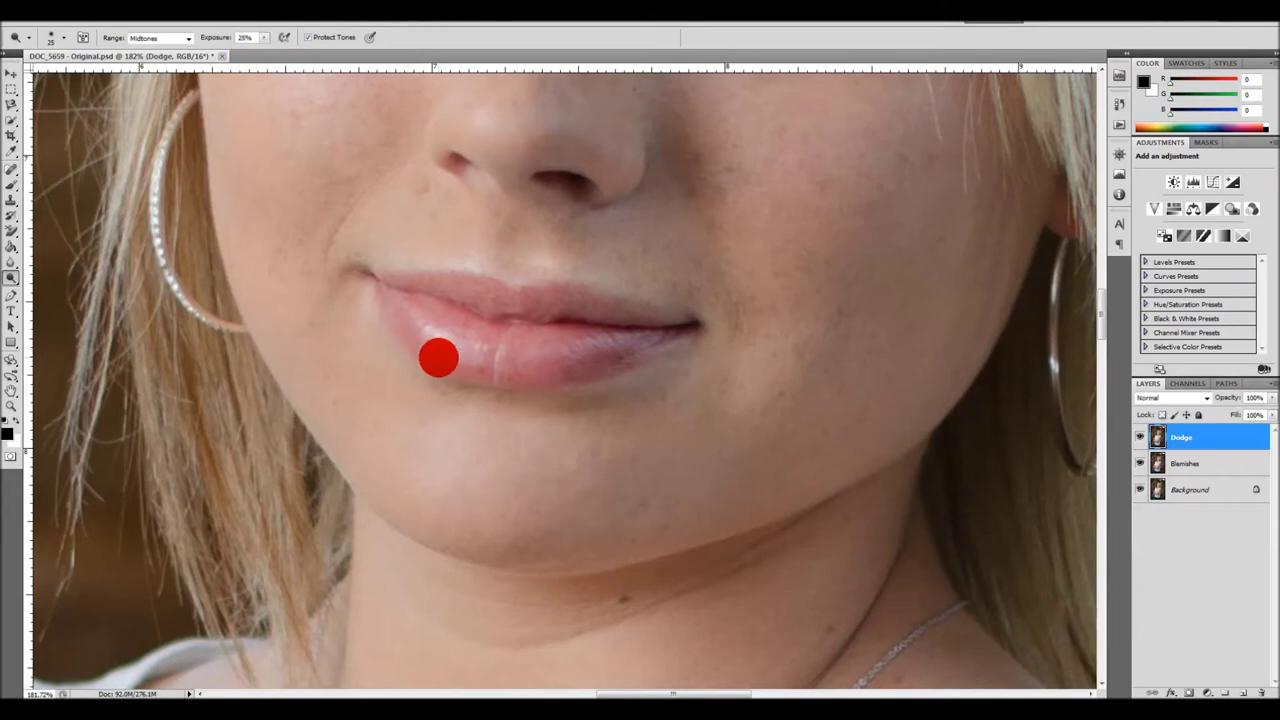
pyautogui.moveTo(581, 354)
pyautogui.mouseDown()
pyautogui.moveTo(529, 357)
pyautogui.moveTo(421, 330)
pyautogui.mouseUp()
pyautogui.scroll(-4, 517, 443)
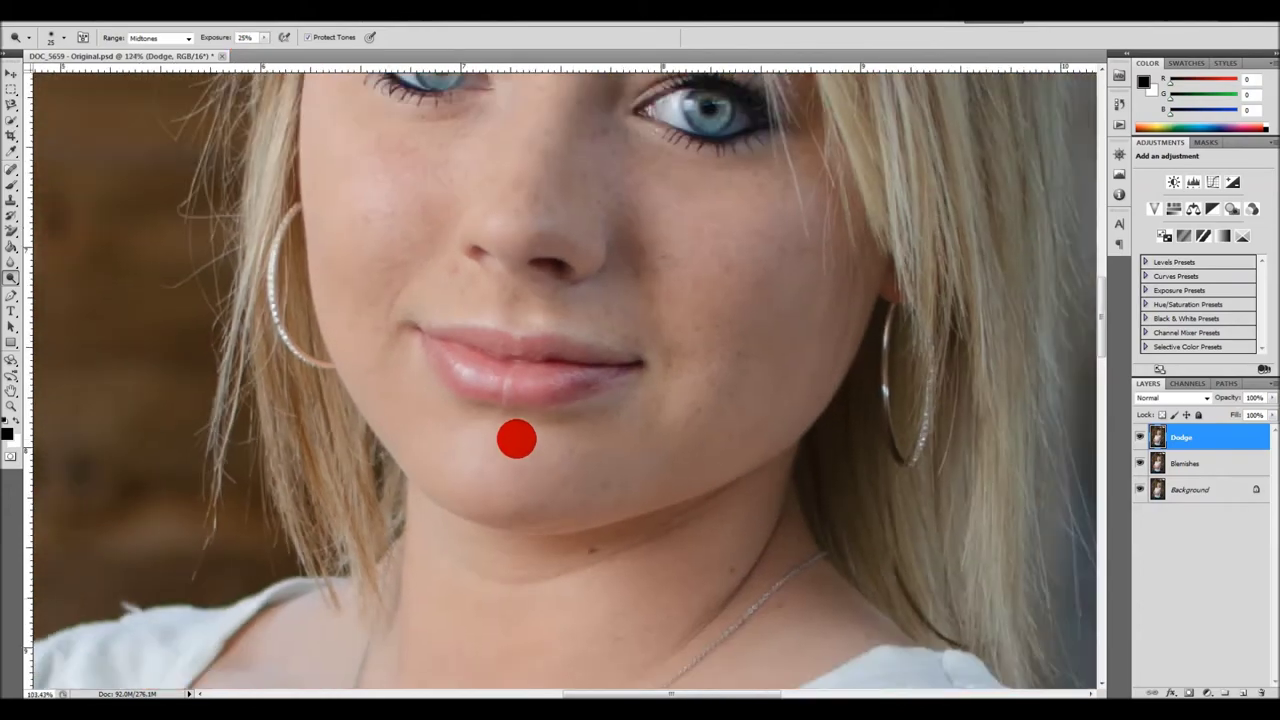
# Reduce the Dodge brush to size 15 and brighten the shaded half of the lower lip out to the mouth corner
pyautogui.scroll(1, 515, 436)
pyautogui.scroll(1, 517, 406)
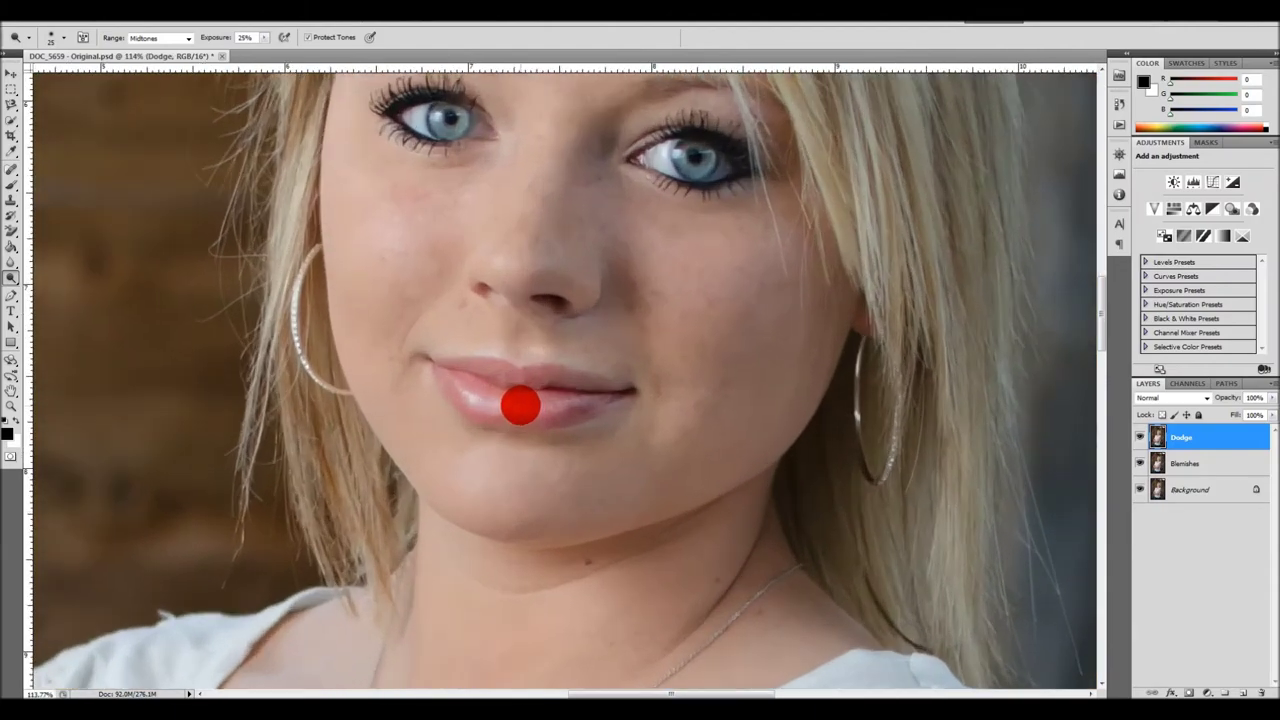
pyautogui.scroll(1, 520, 403)
pyautogui.moveTo(533, 399)
pyautogui.mouseDown()
pyautogui.moveTo(551, 386)
pyautogui.moveTo(564, 404)
pyautogui.mouseUp()
pyautogui.press('[')
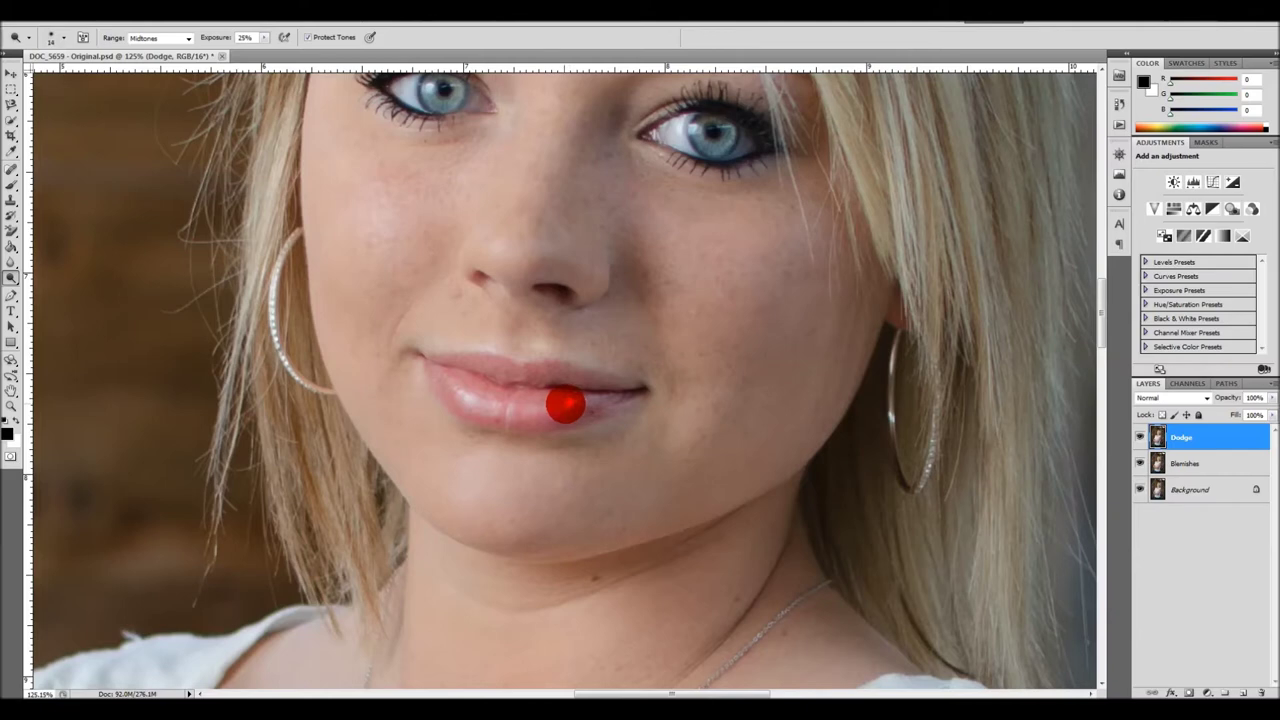
pyautogui.moveTo(564, 403)
pyautogui.mouseDown()
pyautogui.moveTo(471, 362)
pyautogui.moveTo(410, 377)
pyautogui.moveTo(556, 373)
pyautogui.moveTo(622, 388)
pyautogui.moveTo(660, 411)
pyautogui.mouseUp()
pyautogui.hotkey('ctrl', '0')
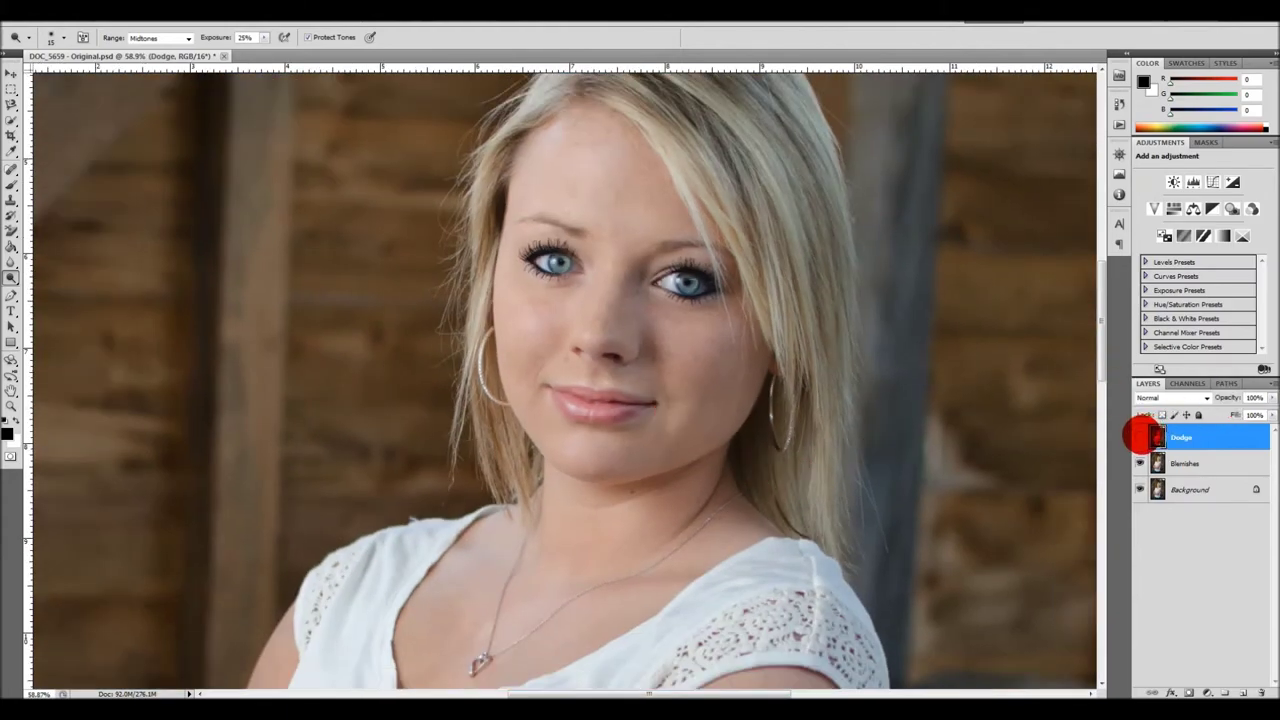
pyautogui.click(780, 412)
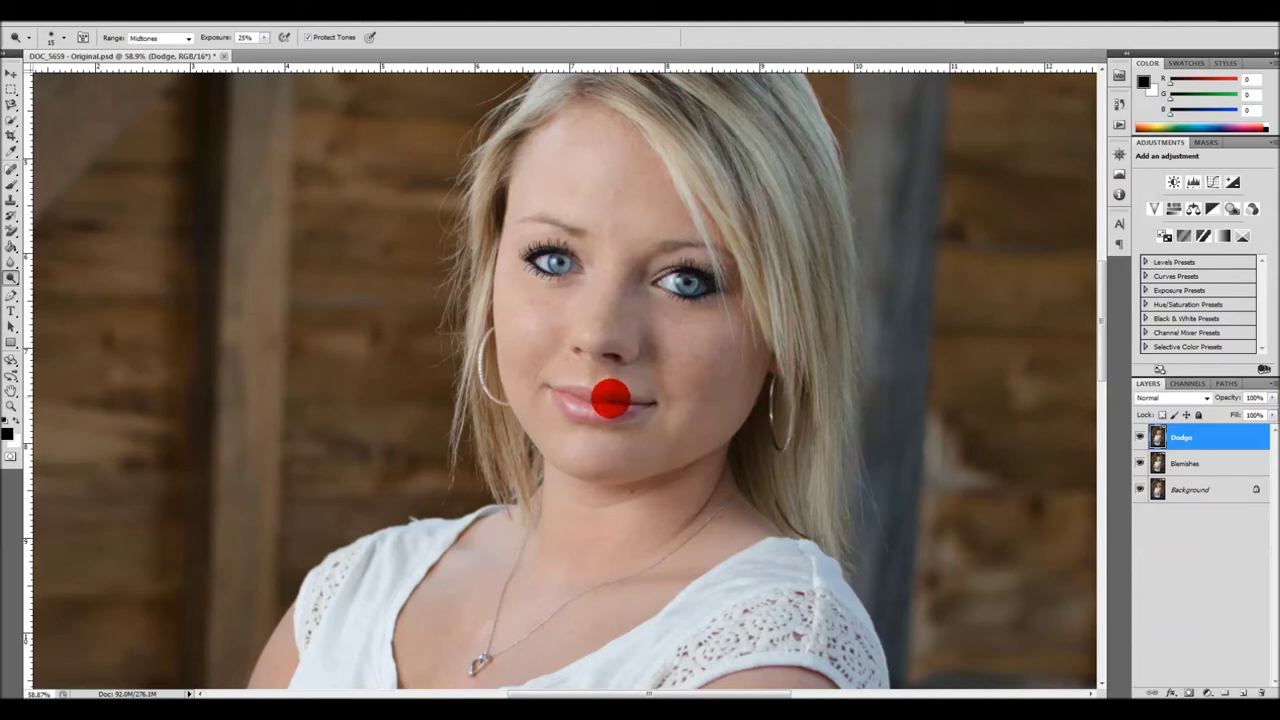
# Set the Dodge exposure to 9% and softly brighten the lips across their full width
pyautogui.scroll(5, 612, 395)
pyautogui.scroll(3, 610, 400)
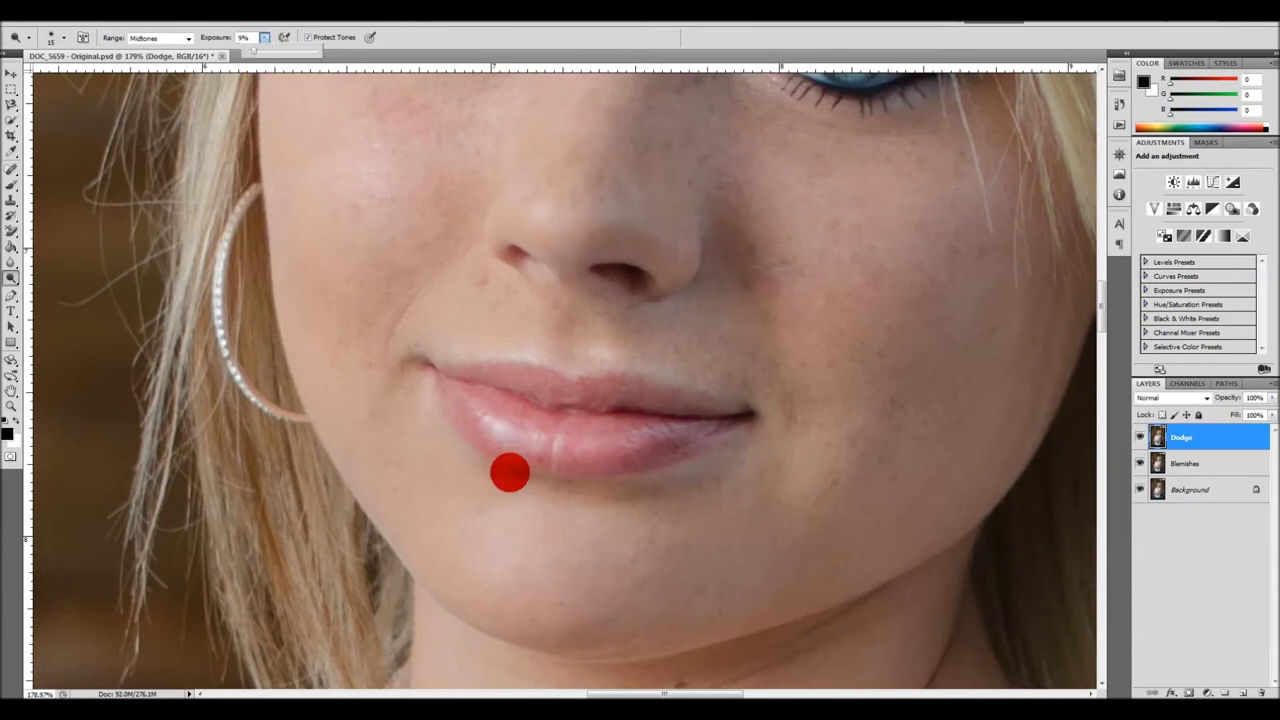
pyautogui.click(653, 399)
pyautogui.moveTo(653, 399)
pyautogui.mouseDown()
pyautogui.moveTo(463, 369)
pyautogui.moveTo(409, 389)
pyautogui.mouseUp()
pyautogui.scroll(-2, 500, 448)
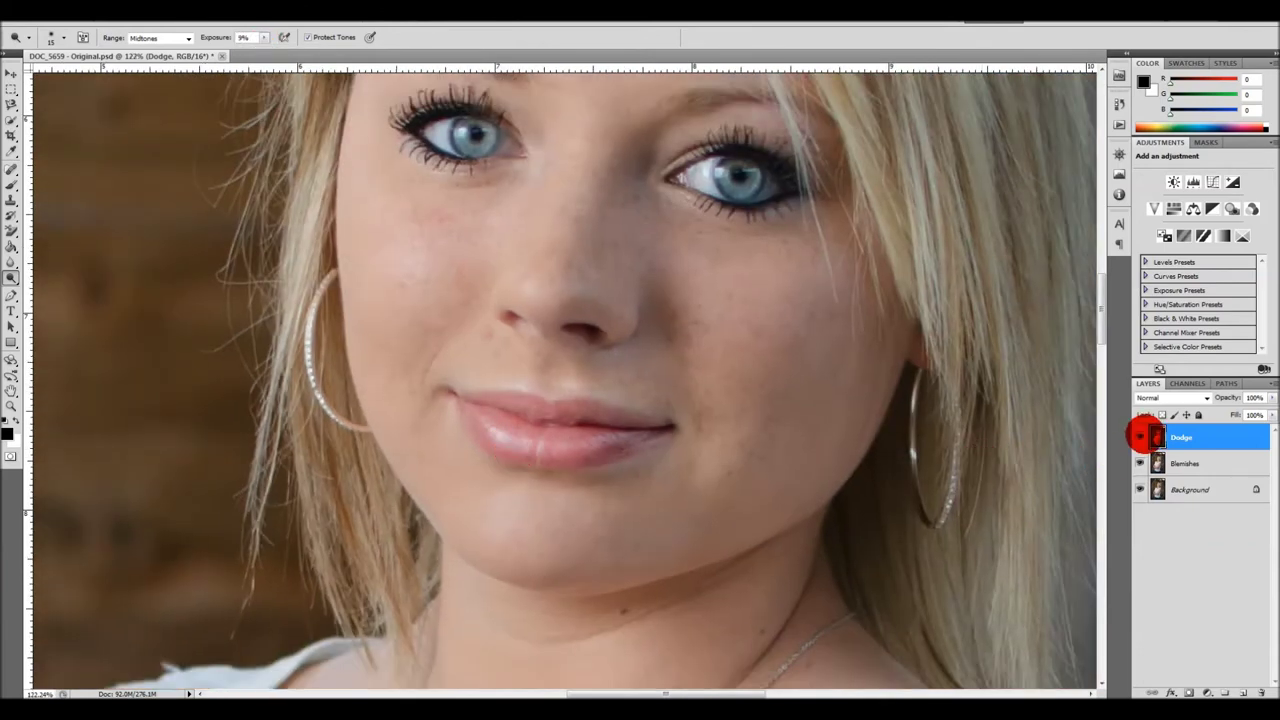
# Compare the lips before and after by hiding and showing the Dodge layer at two zoom levels
pyautogui.click(1141, 436)
pyautogui.click(1141, 436)
pyautogui.scroll(-3, 866, 423)
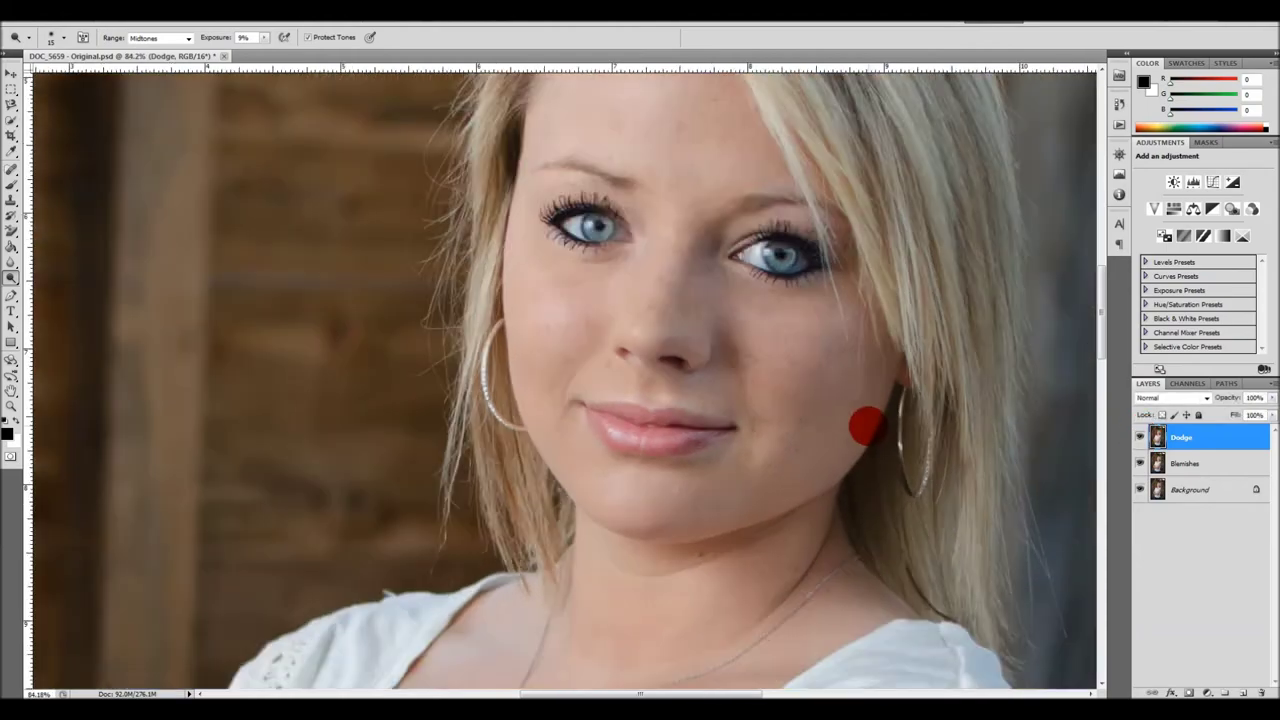
pyautogui.click(1140, 436)
pyautogui.click(1140, 436)
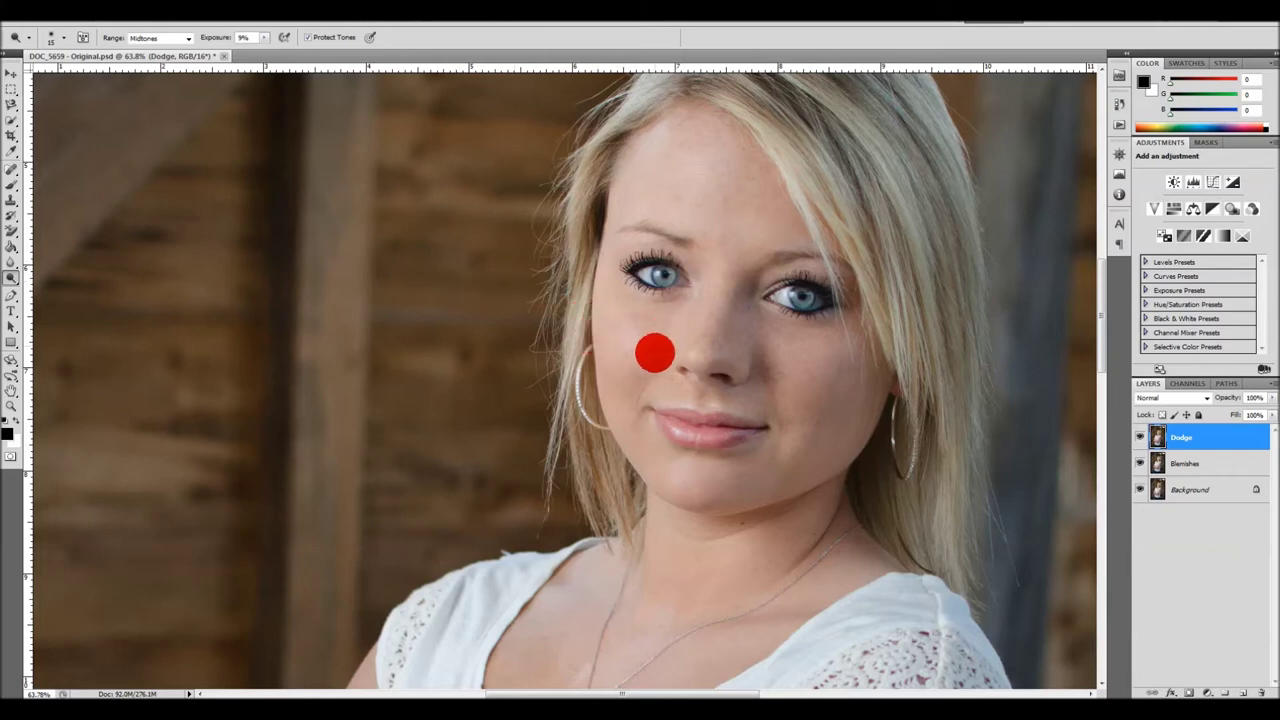
pyautogui.scroll(-2, 654, 355)
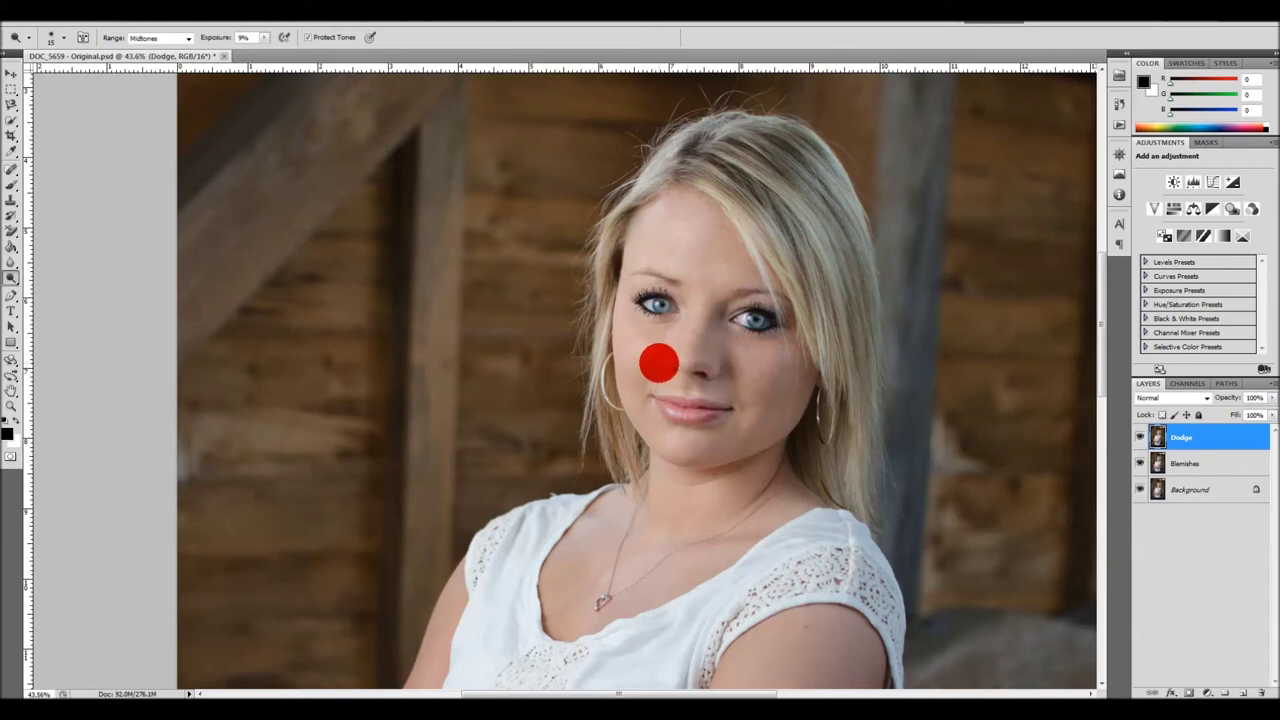
pyautogui.moveTo(720, 323); pyautogui.dragTo(663, 343)
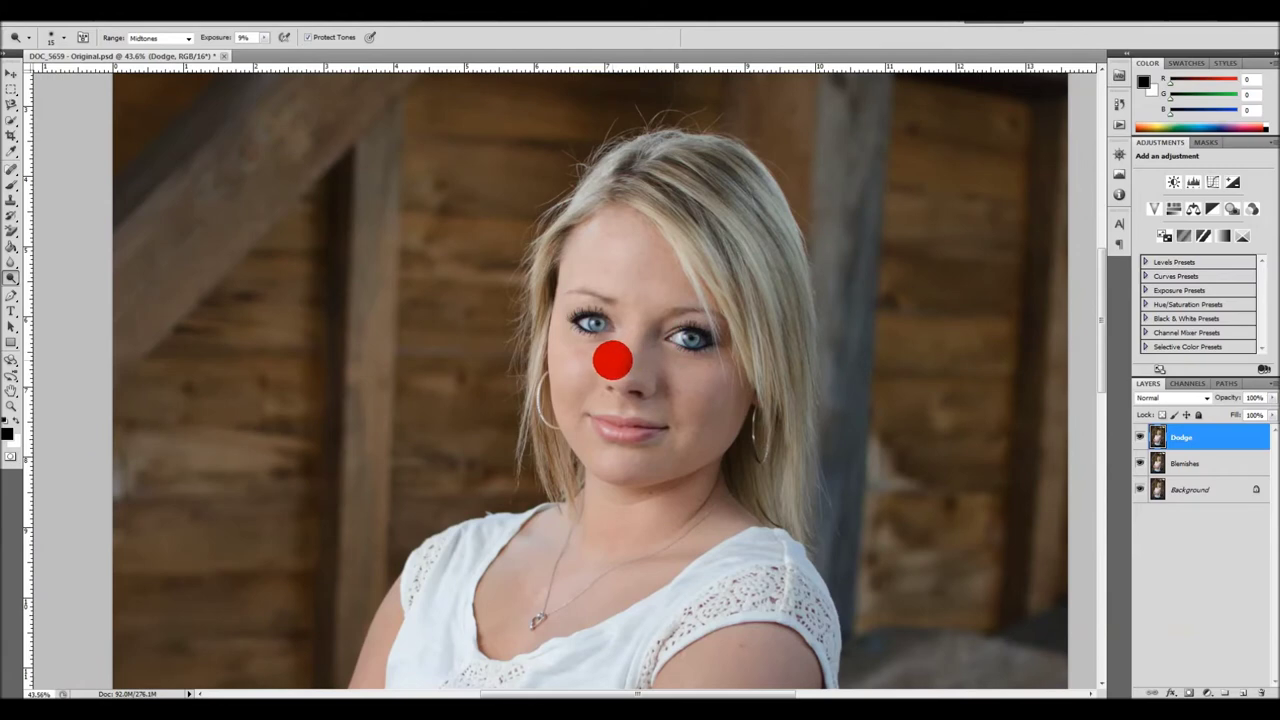
pyautogui.scroll(3, 616, 362)
pyautogui.scroll(1, 685, 349)
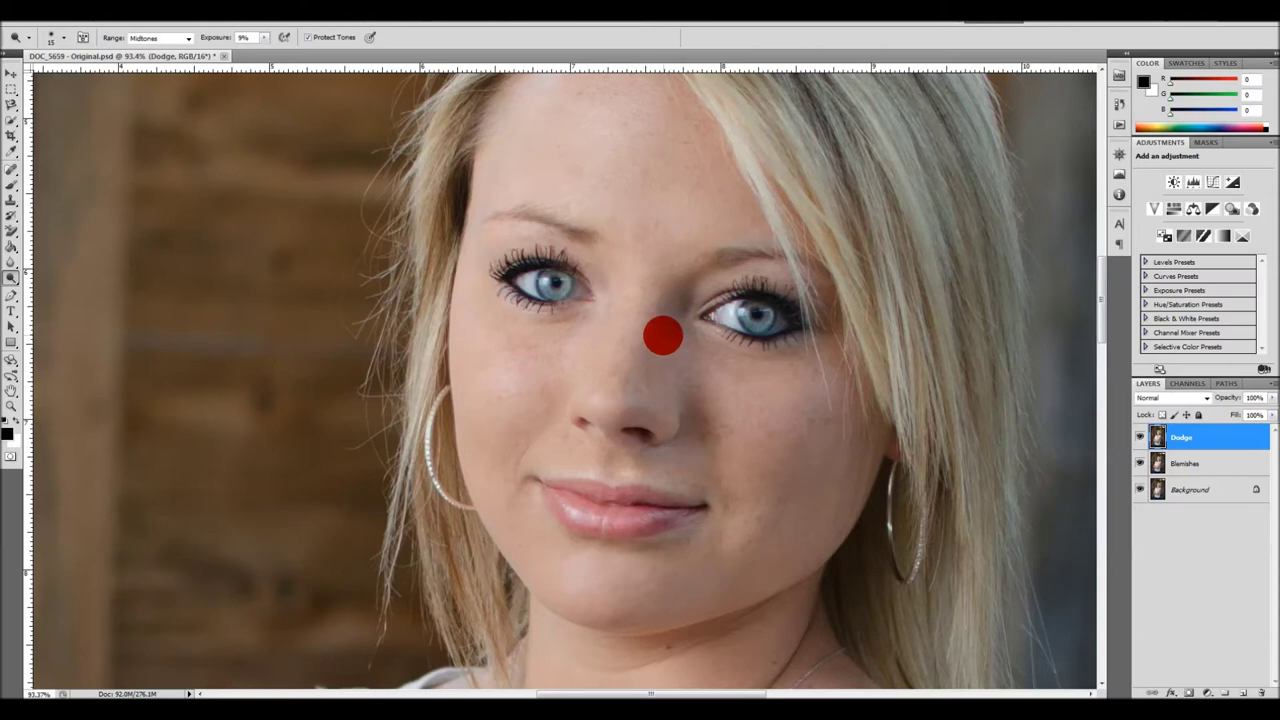
pyautogui.scroll(3, 662, 336)
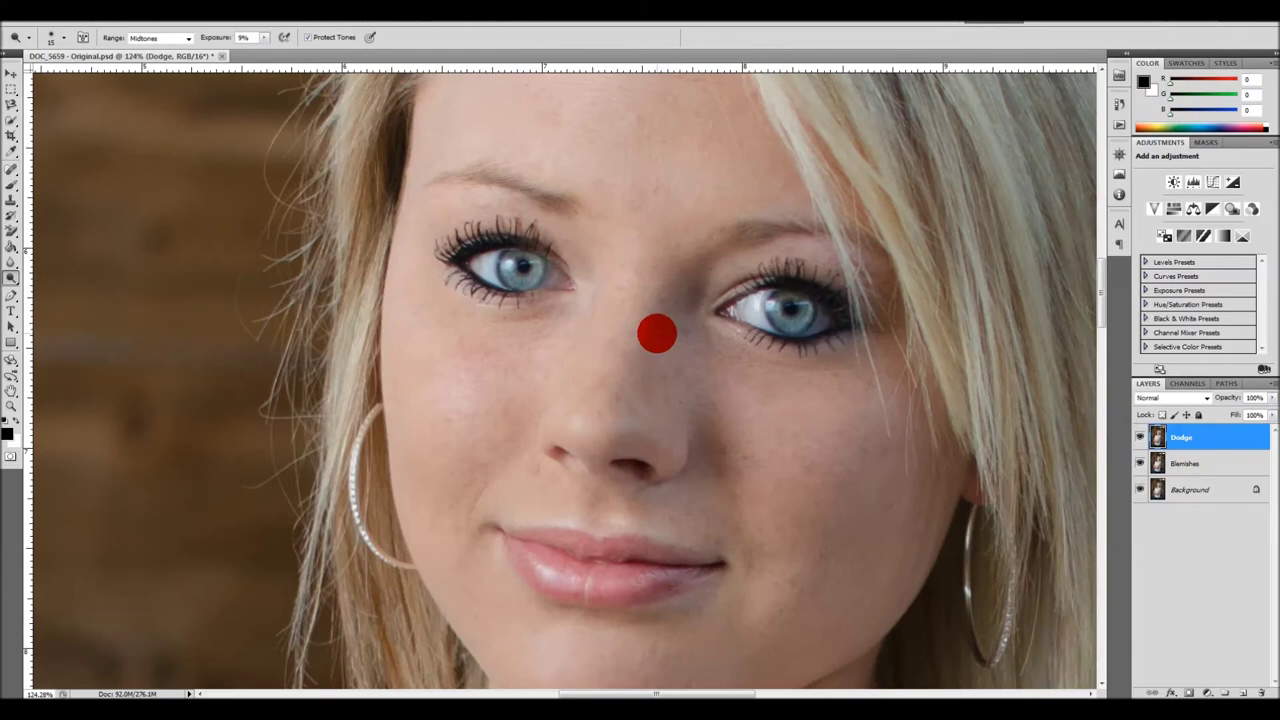
# Inspect the retouched face closely and within the whole portrait, checking the eyes, skin and lips
pyautogui.scroll(1, 595, 305)
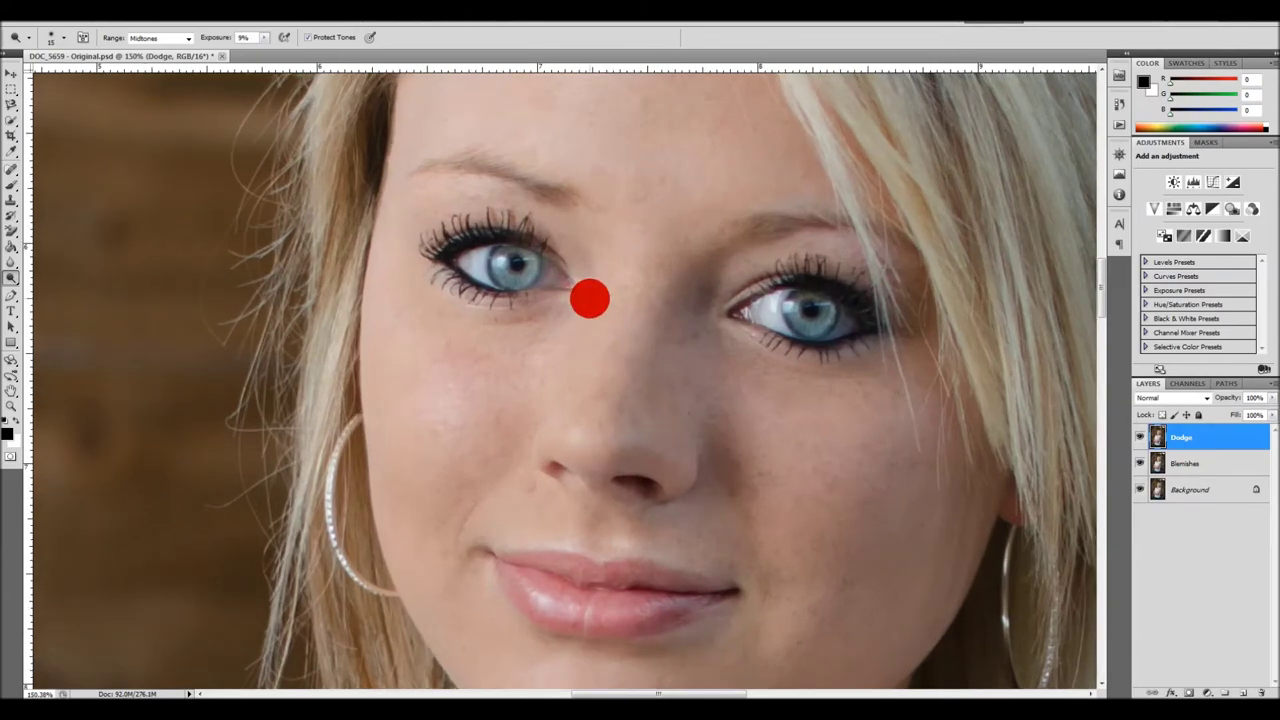
pyautogui.scroll(3, 590, 297)
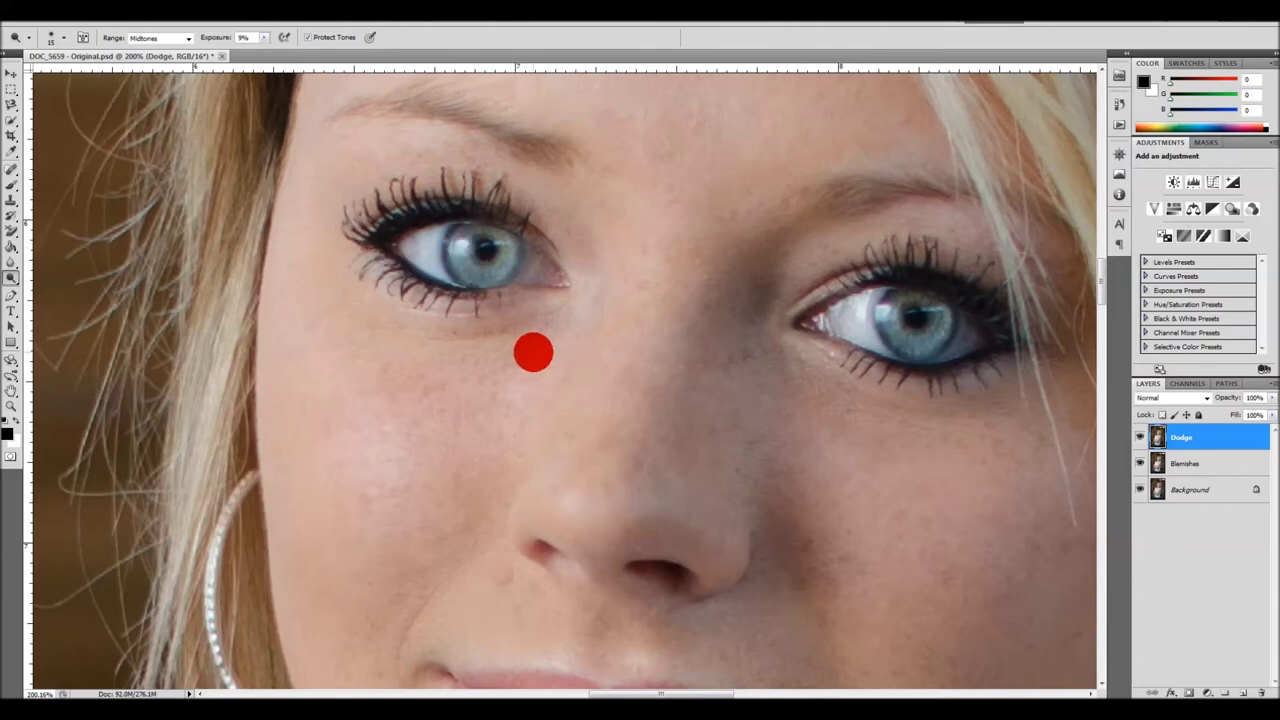
pyautogui.scroll(-2, 534, 349)
pyautogui.scroll(-2, 534, 349)
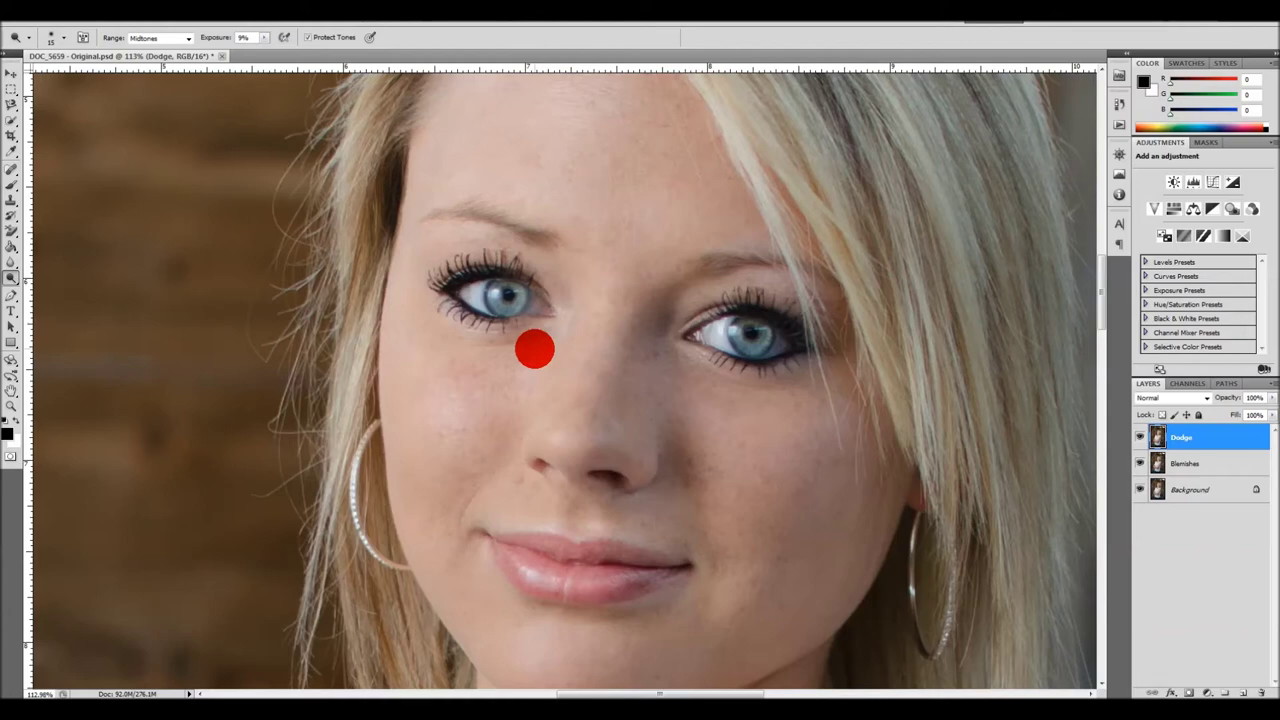
pyautogui.scroll(-3, 557, 394)
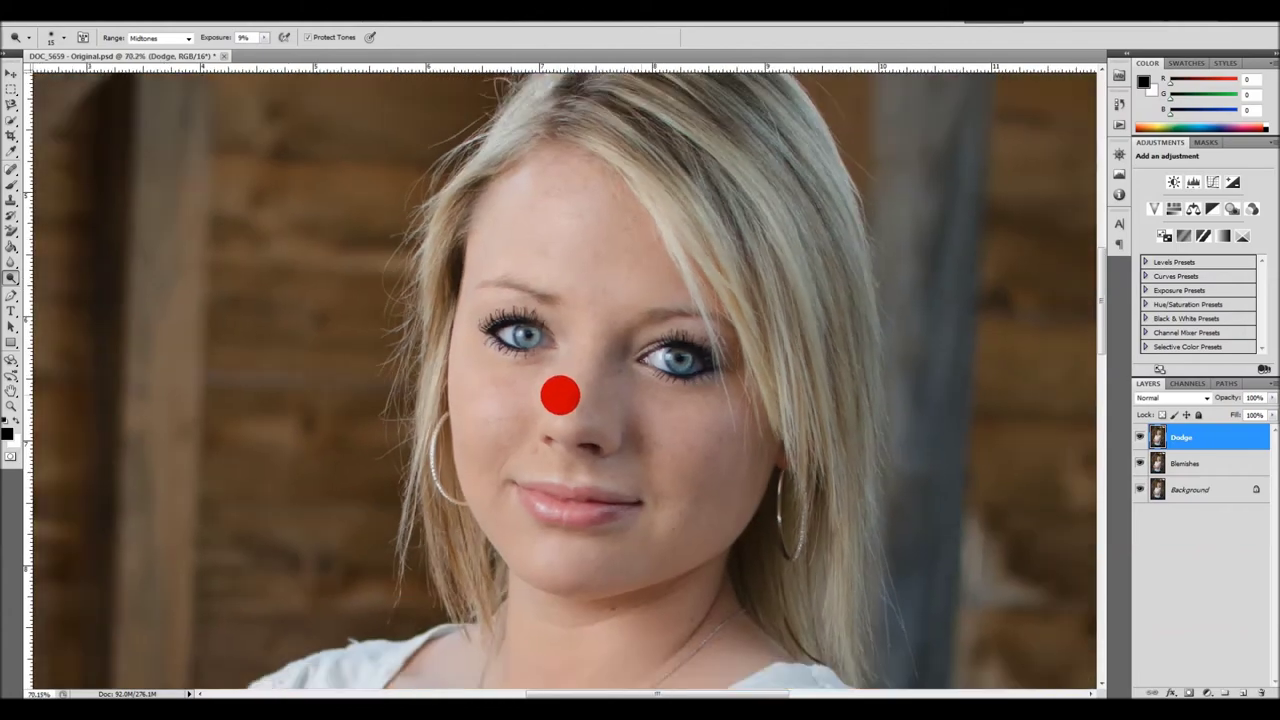
pyautogui.scroll(-3, 560, 395)
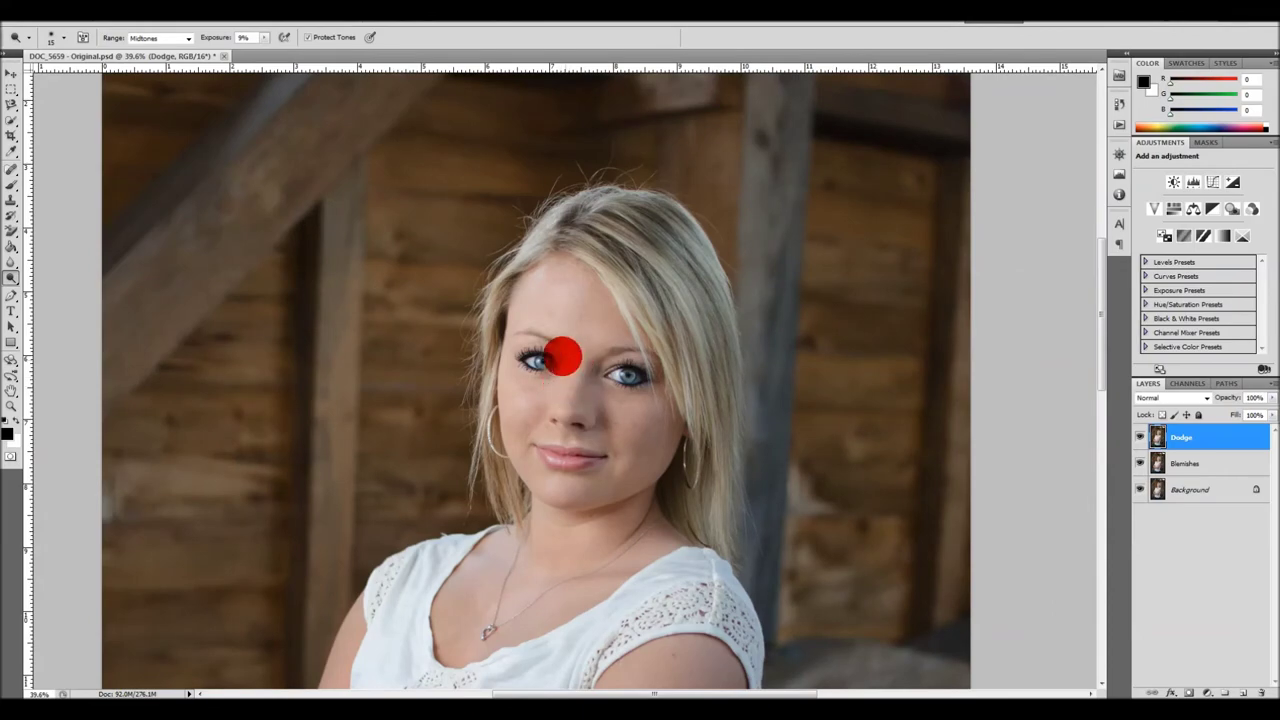
pyautogui.scroll(6, 562, 357)
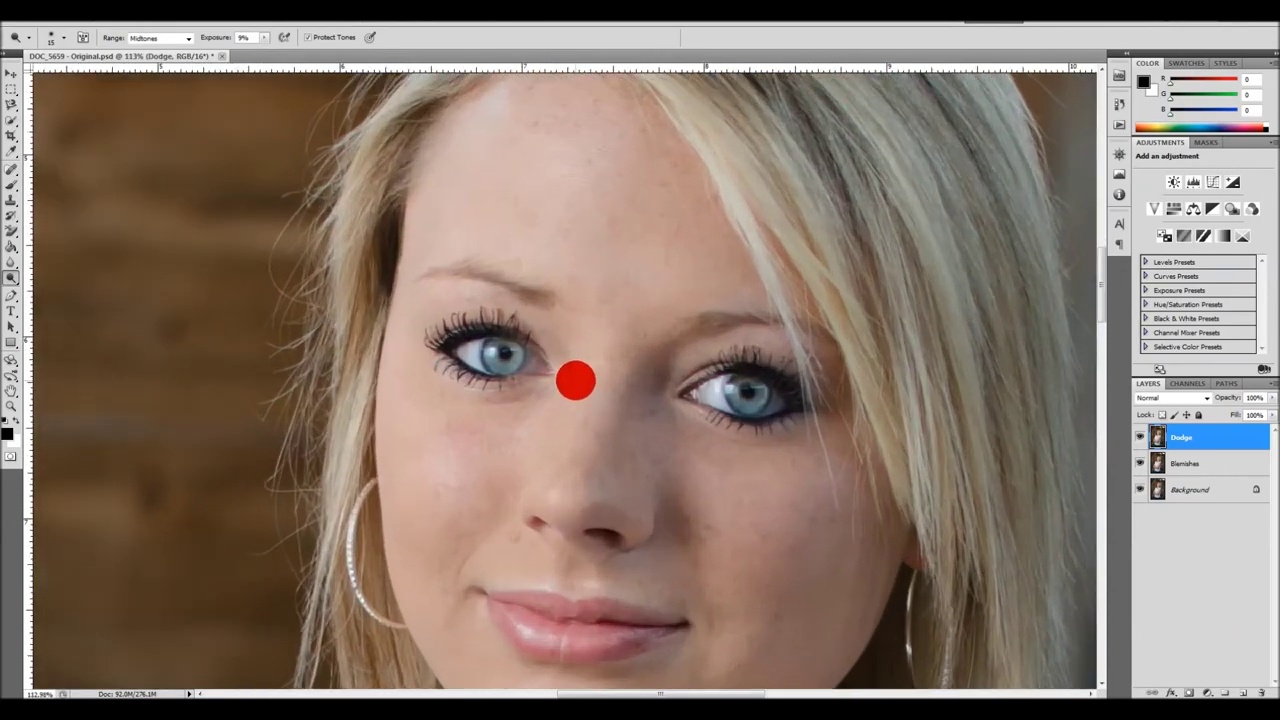
pyautogui.scroll(1, 575, 380)
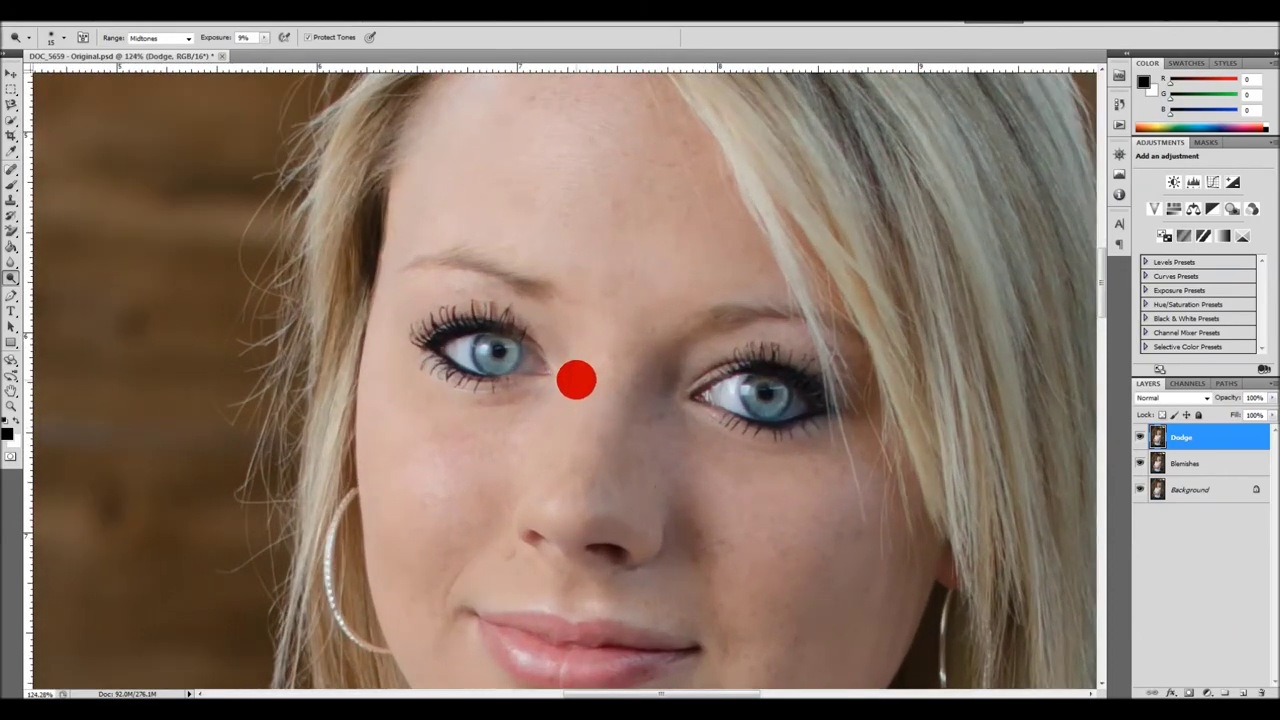
pyautogui.scroll(2, 576, 380)
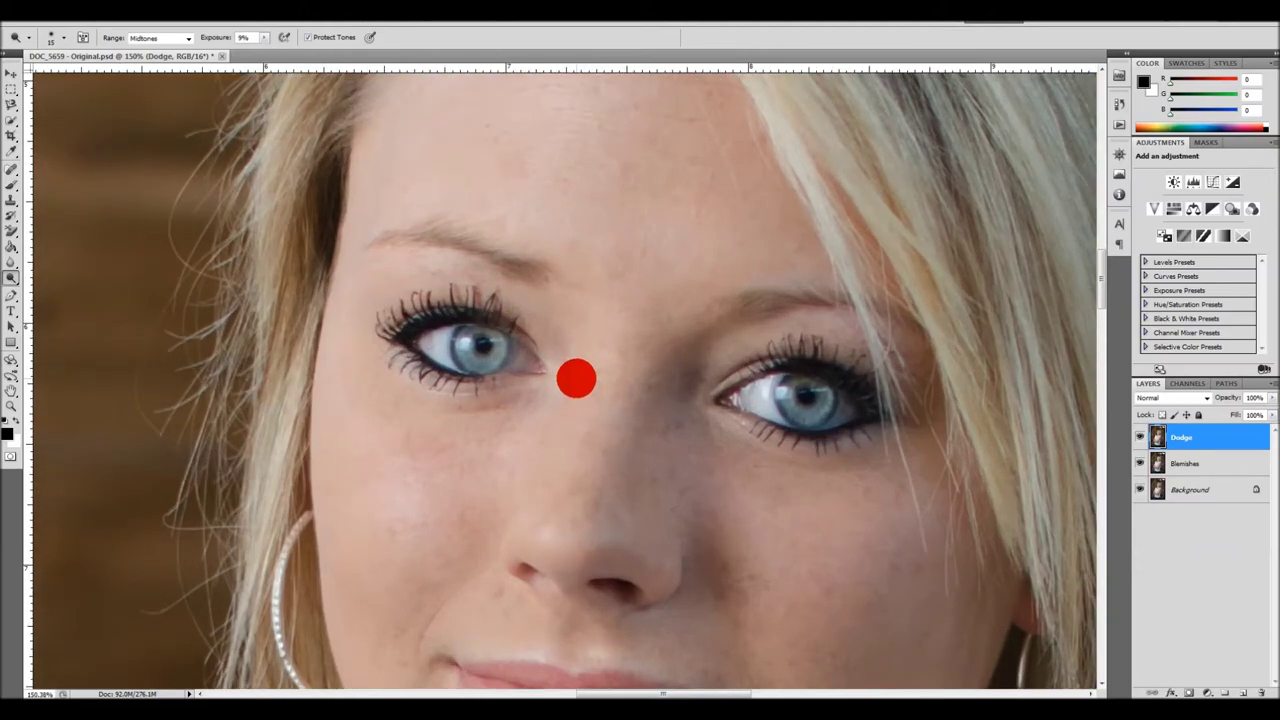
pyautogui.scroll(-7, 576, 379)
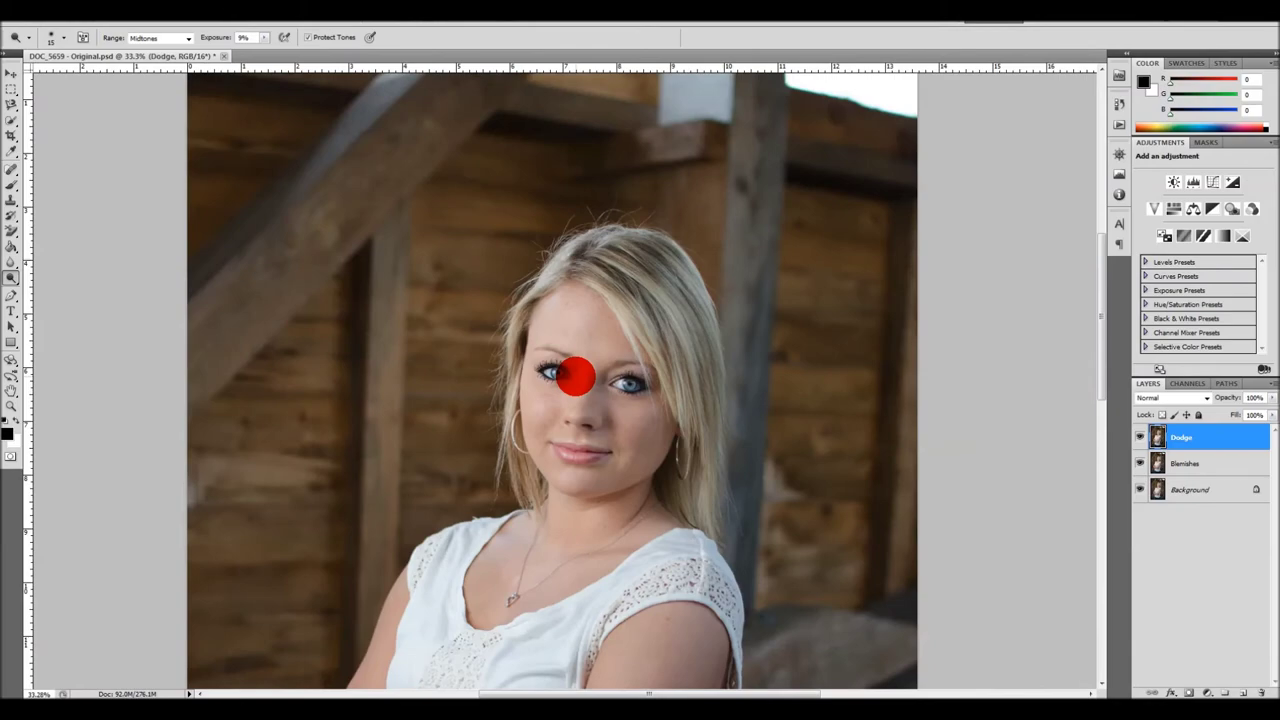
pyautogui.scroll(2, 575, 377)
pyautogui.scroll(-4, 573, 376)
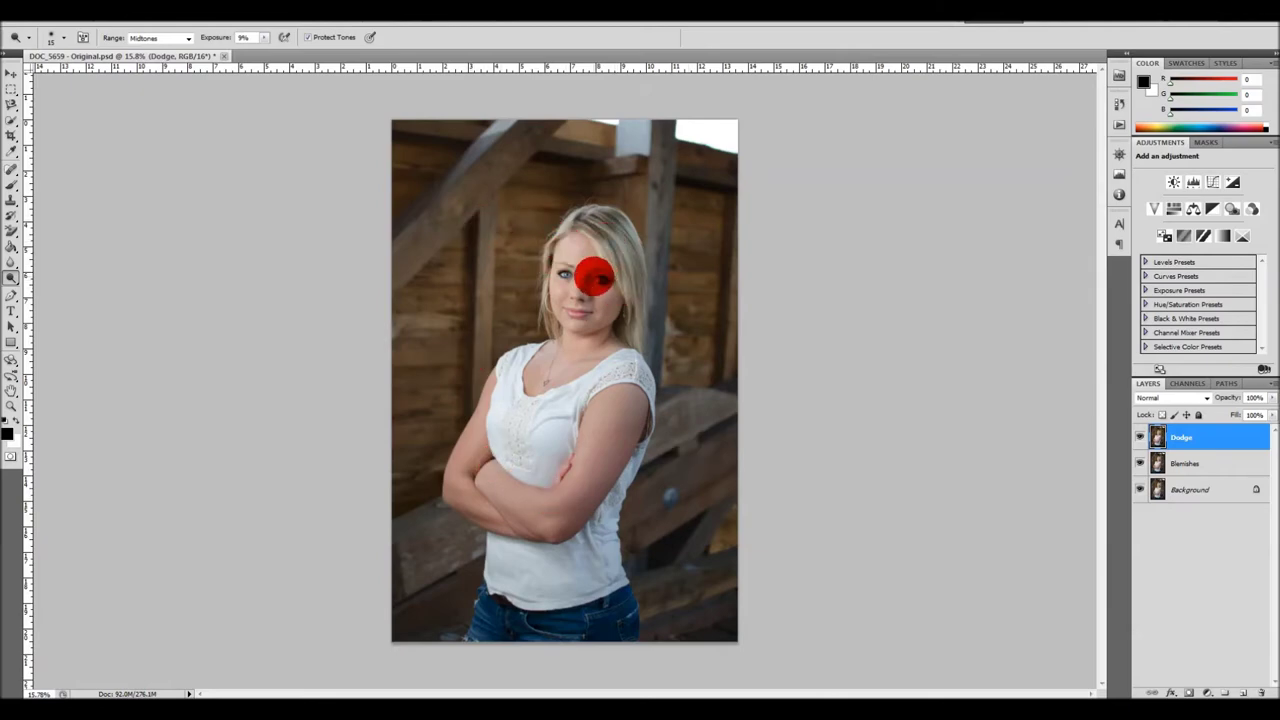
pyautogui.scroll(5, 586, 266)
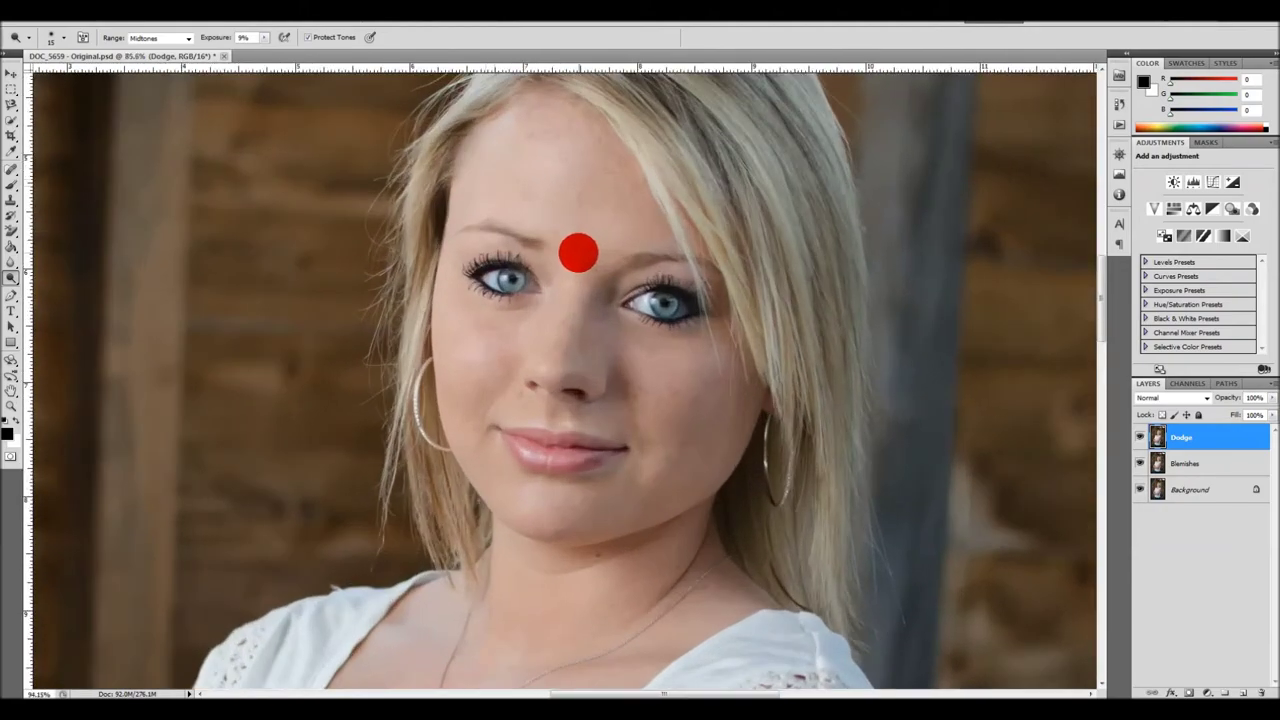
pyautogui.scroll(3, 579, 252)
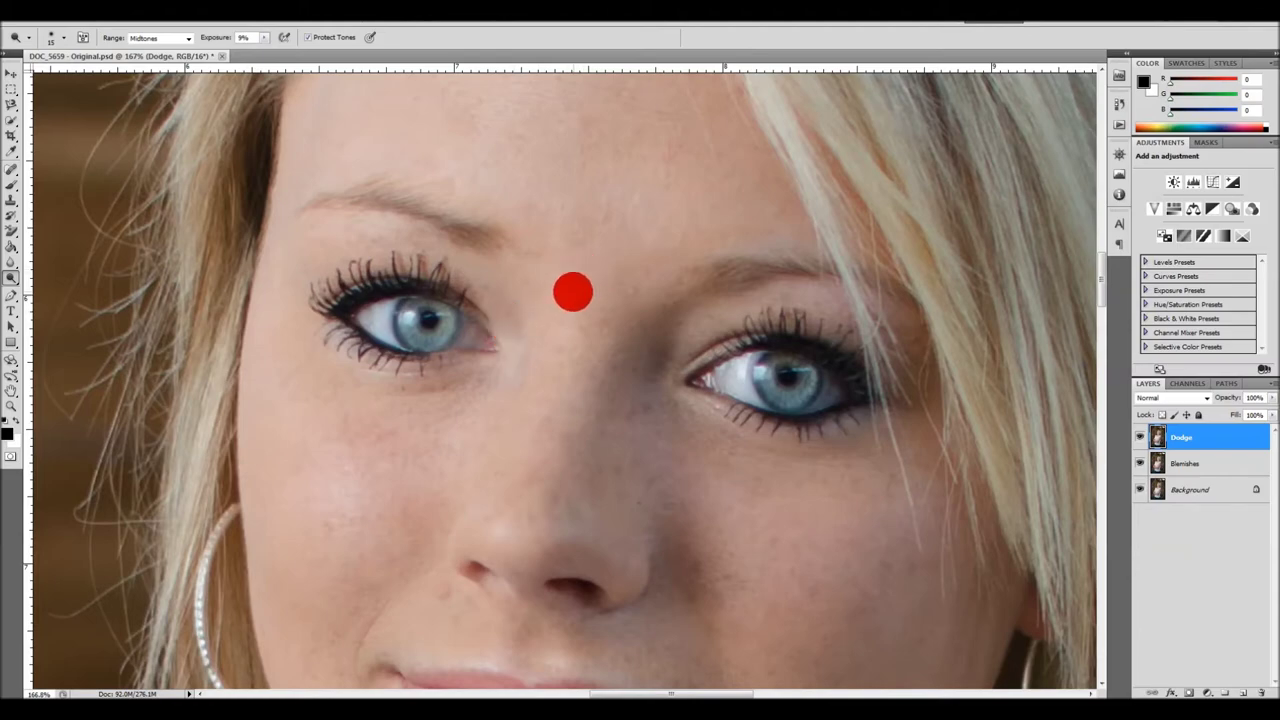
pyautogui.scroll(-2, 572, 292)
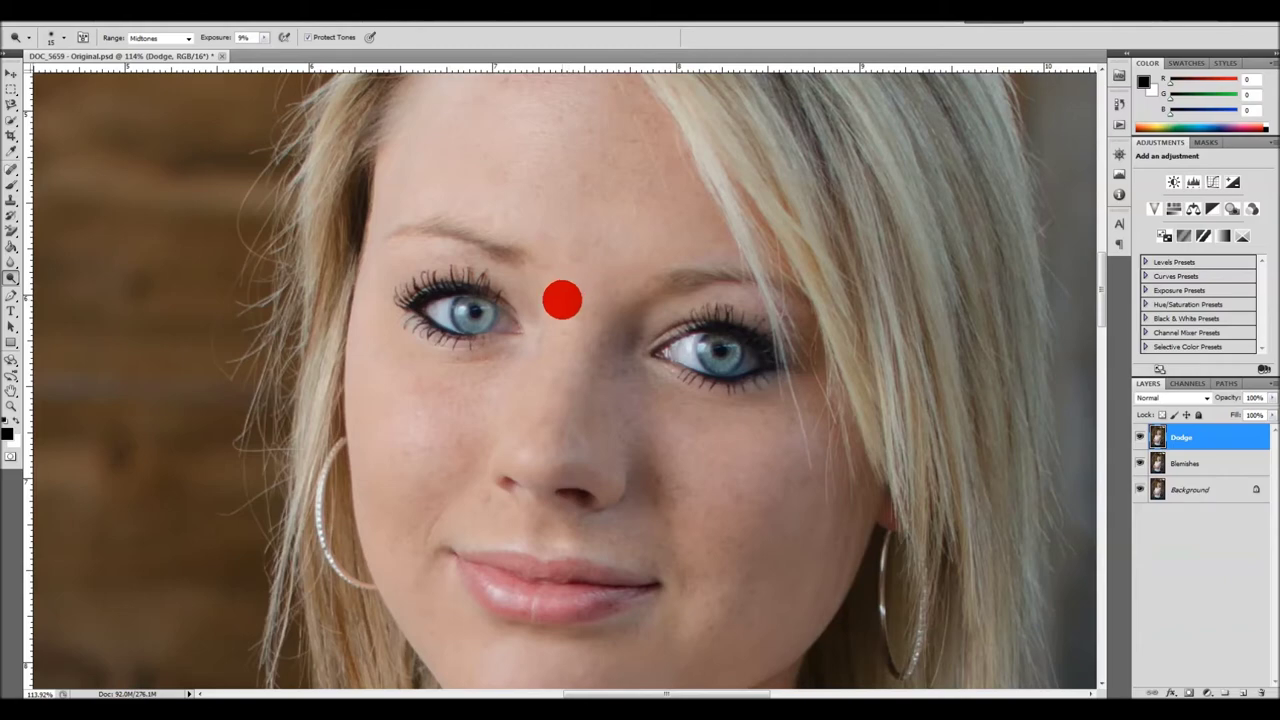
pyautogui.scroll(-4, 557, 293)
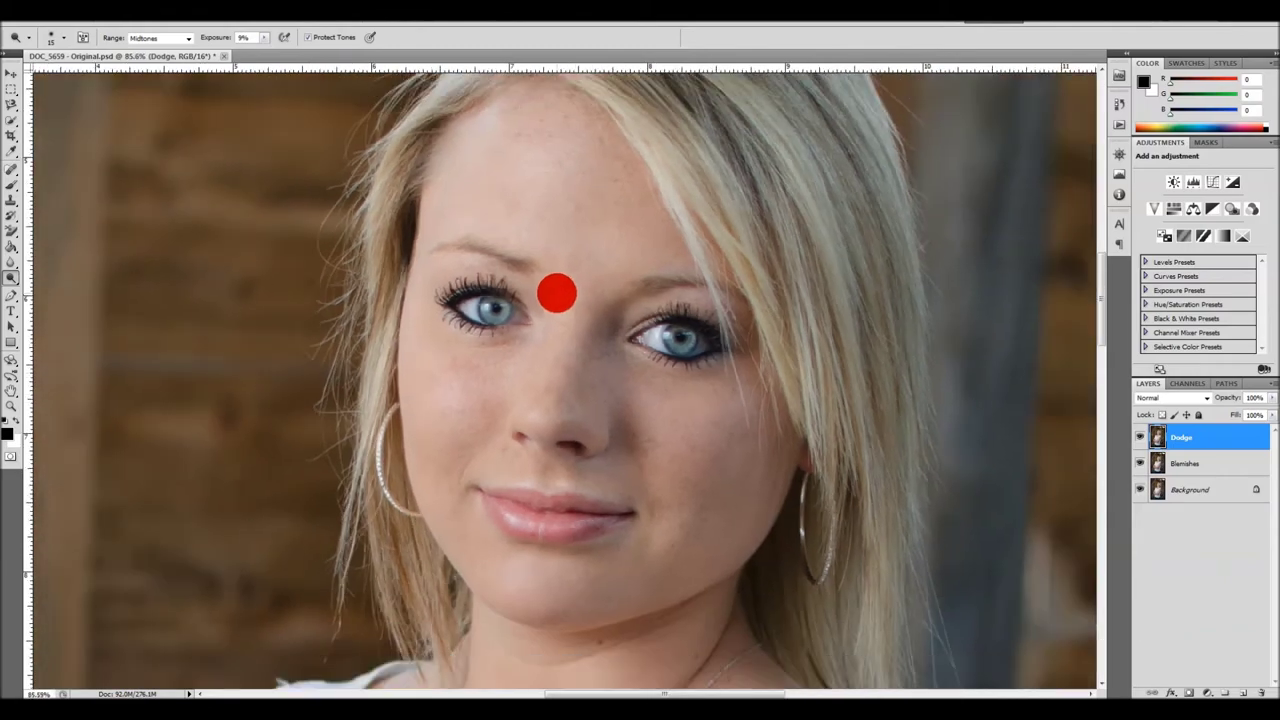
pyautogui.scroll(-3, 557, 293)
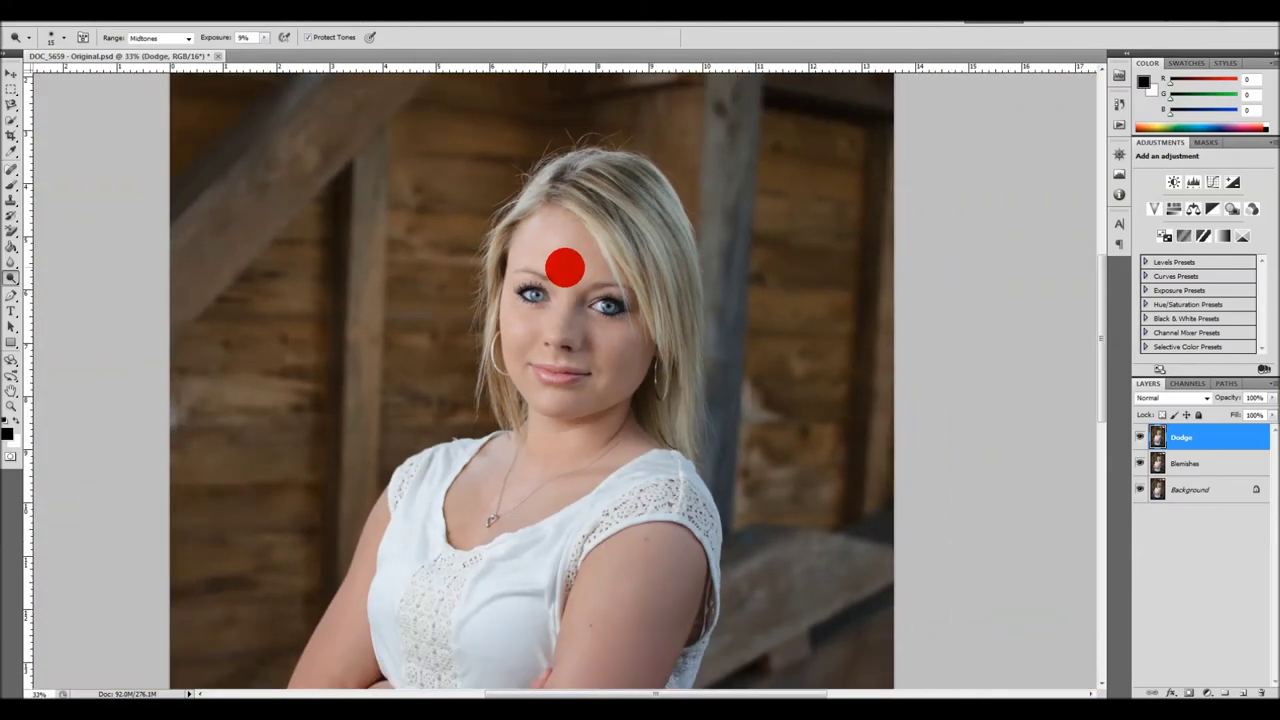
# Stamp all visible layers into a new top layer and name it Stray Hairs
pyautogui.scroll(4, 540, 110)
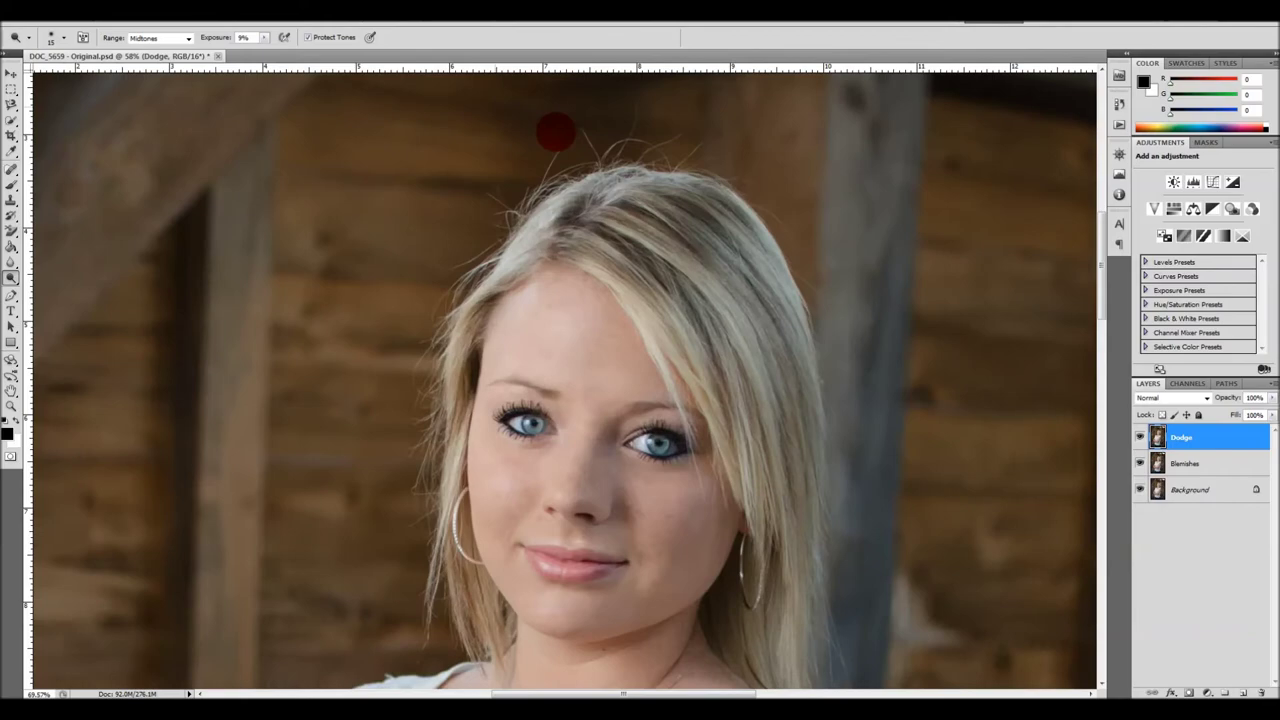
pyautogui.scroll(2, 560, 132)
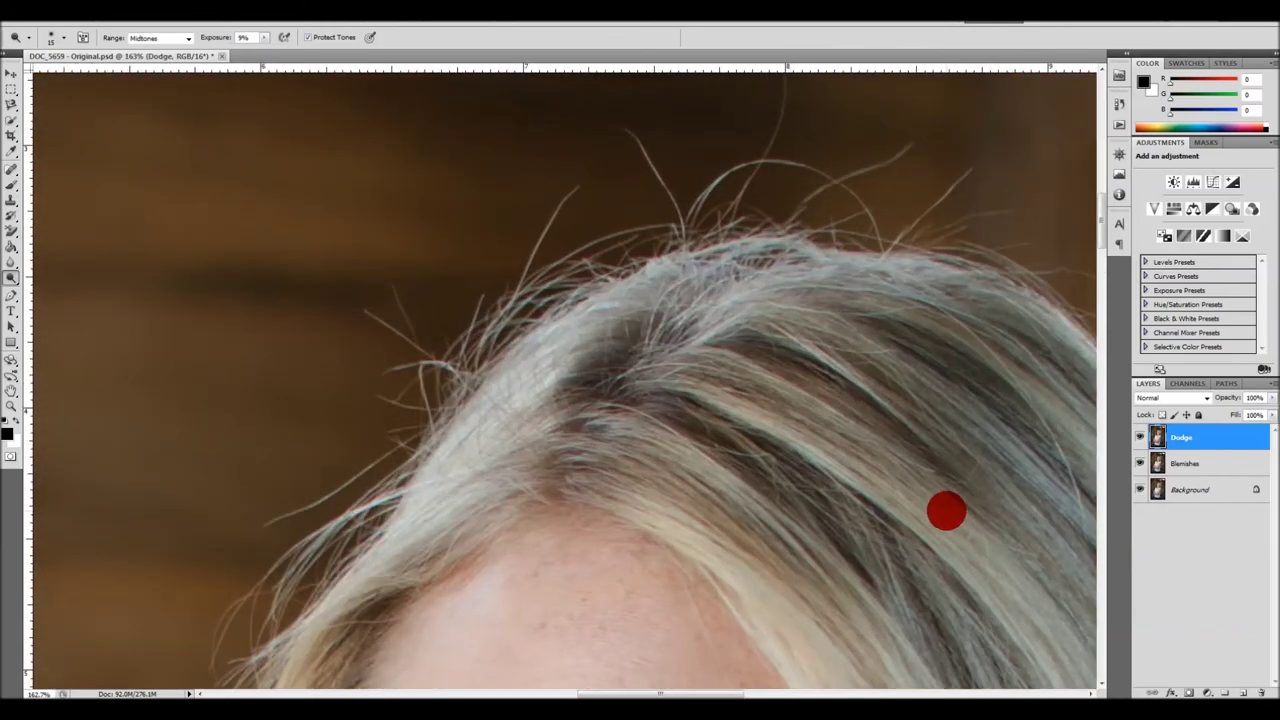
pyautogui.hotkey('ctrl', 'shift', 'alt', 'e')
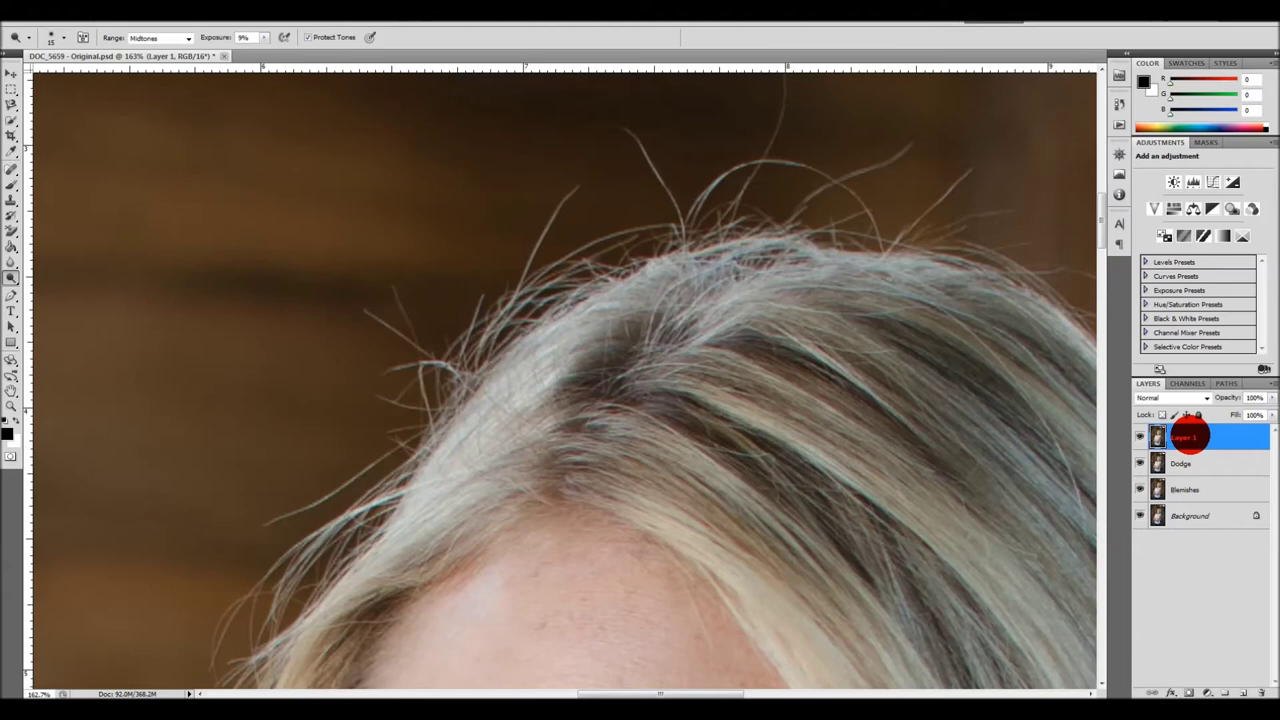
pyautogui.doubleClick(1186, 436)
pyautogui.press('BackSpace')
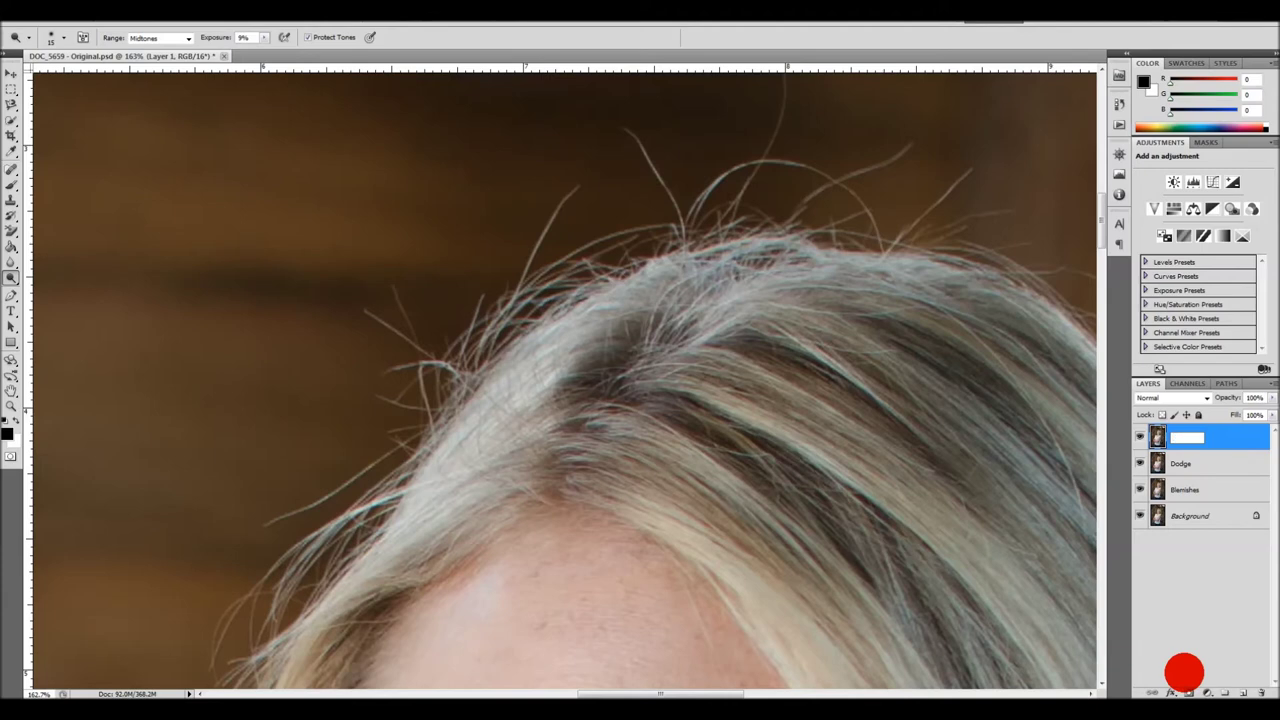
pyautogui.write('Str')
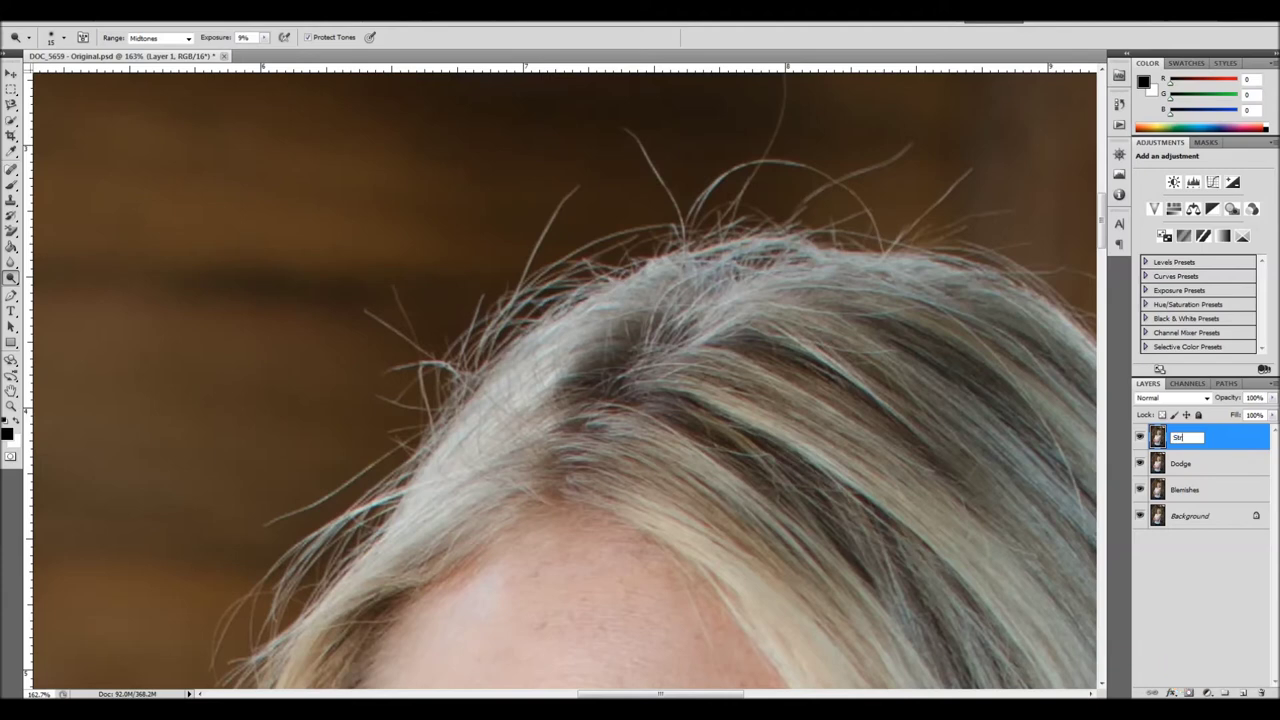
pyautogui.write('ay Hairs')
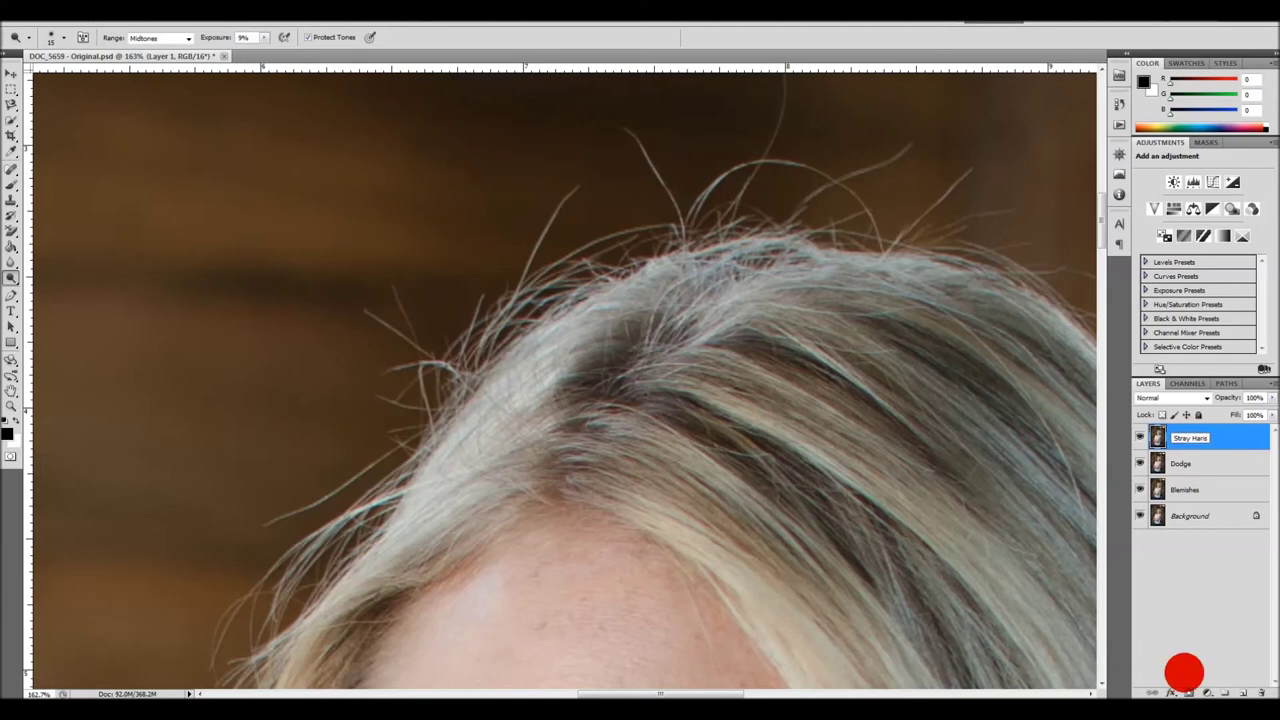
pyautogui.write('irs')
pyautogui.press('Return')
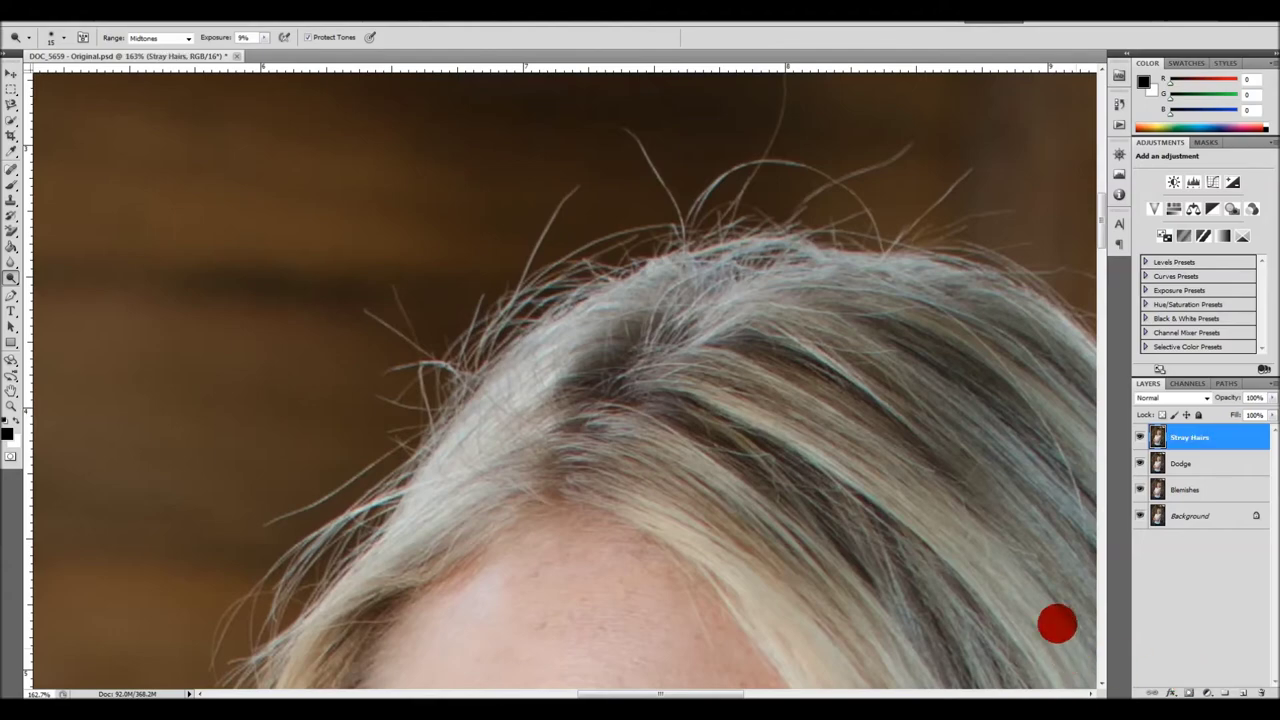
# Remove the tallest stray hair and the outer part of the diagonal hair above the crown with the Spot Healing Brush in Content-Aware mode
pyautogui.hotkey('ctrl', '-')
pyautogui.scroll(-3, 725, 314)
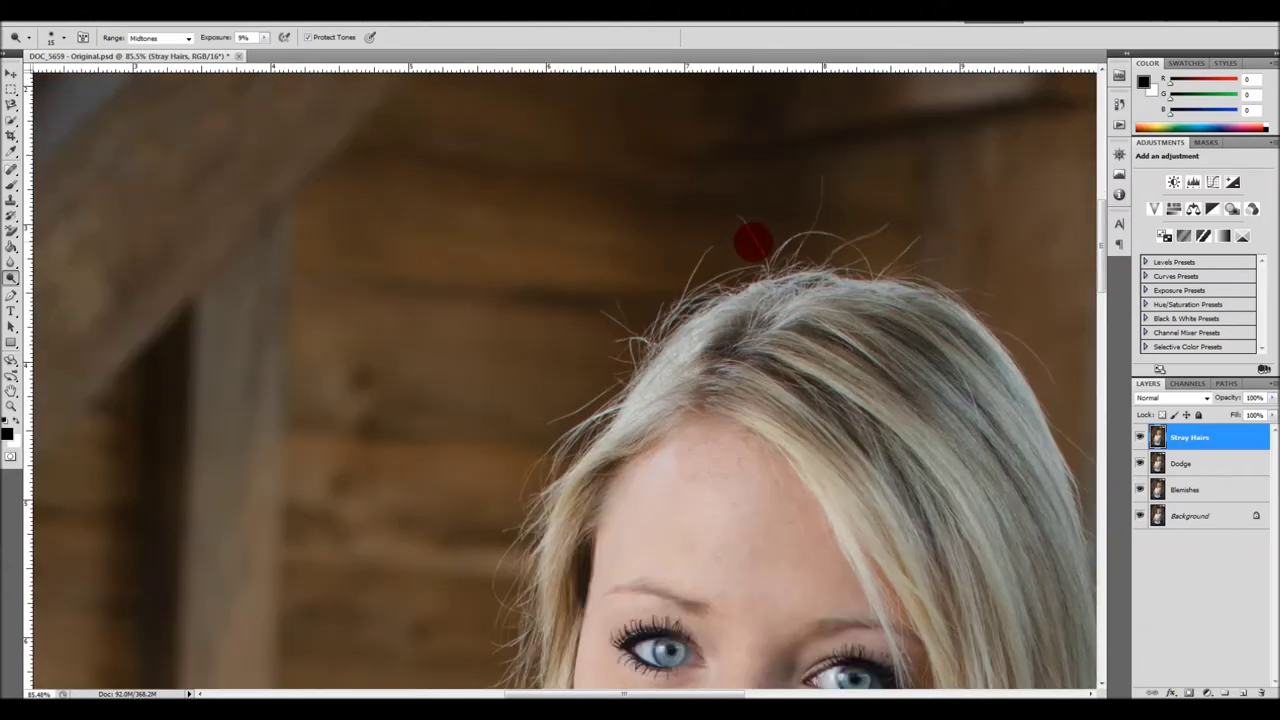
pyautogui.scroll(4, 820, 175)
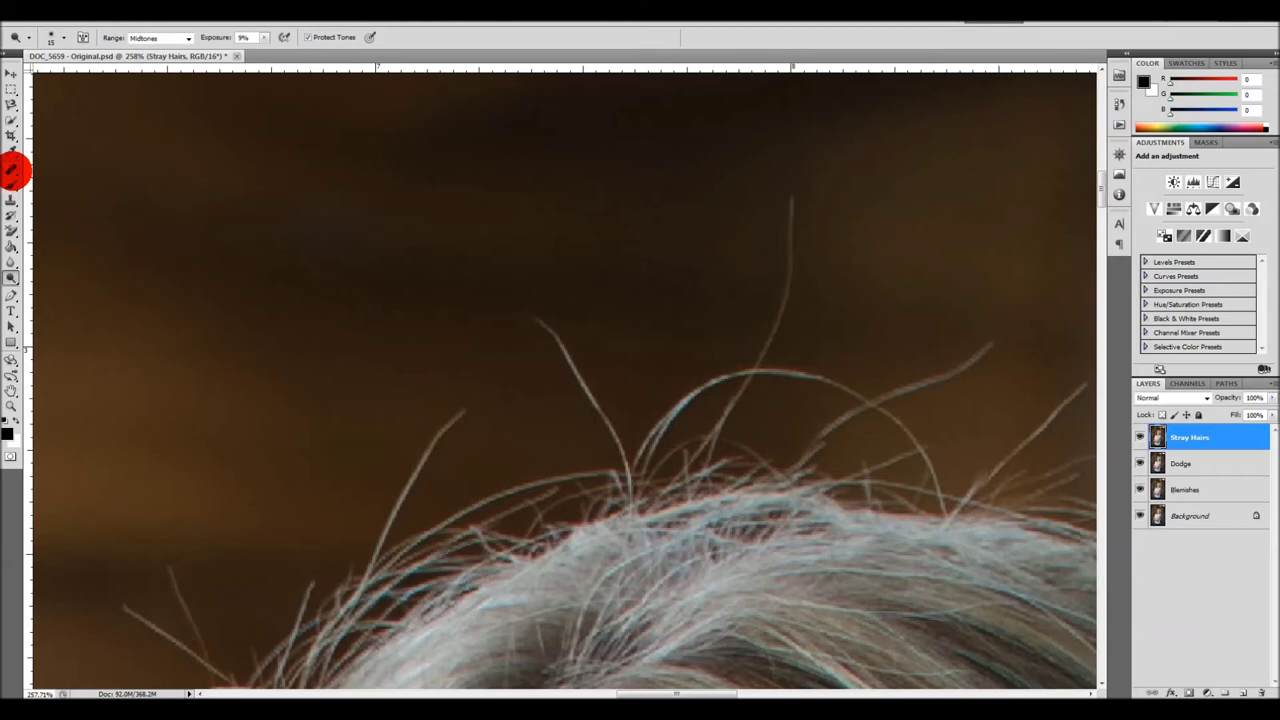
pyautogui.click(12, 170)
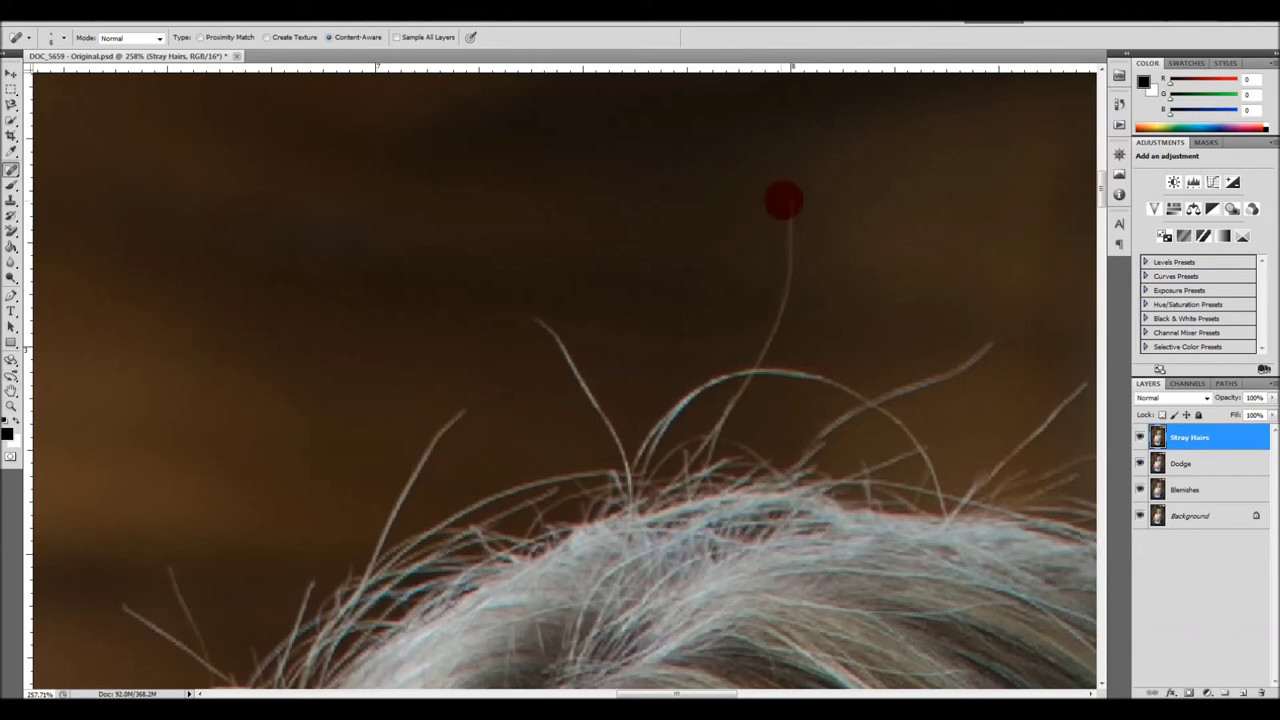
pyautogui.moveTo(789, 200)
pyautogui.mouseDown()
pyautogui.moveTo(786, 280)
pyautogui.moveTo(756, 360)
pyautogui.mouseUp()
pyautogui.scroll(-3, 657, 326)
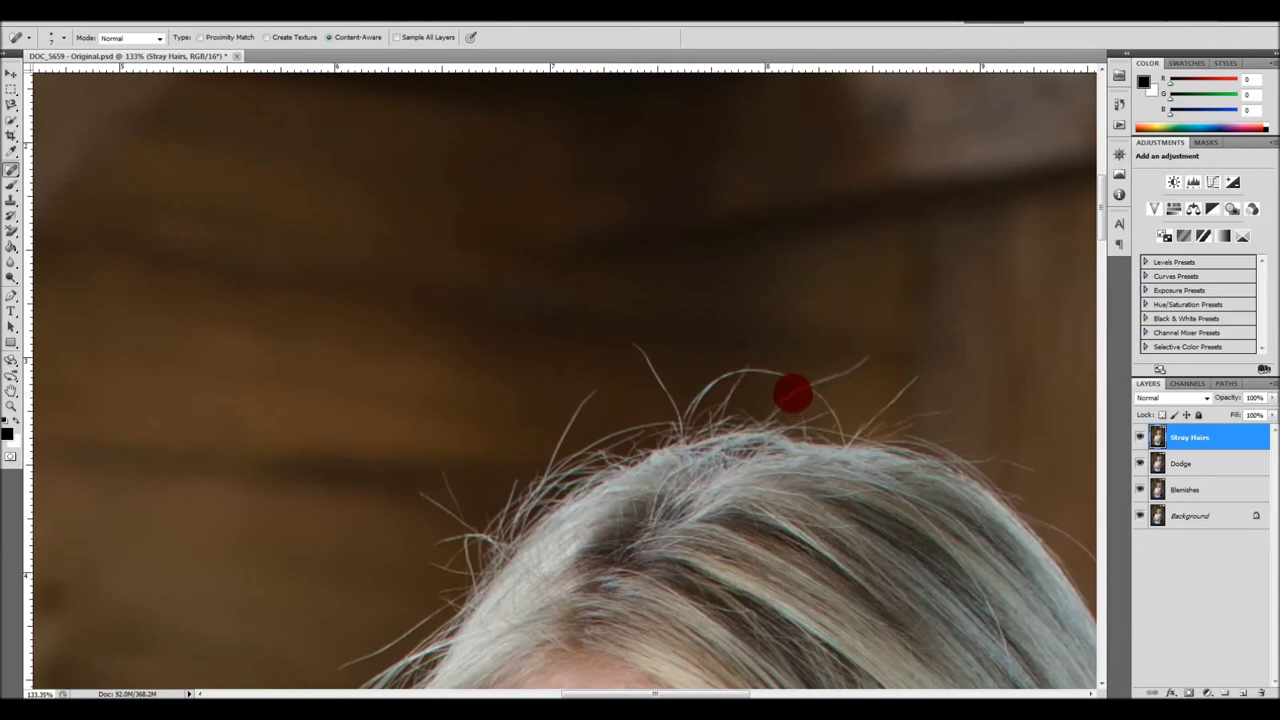
pyautogui.scroll(4, 793, 398)
pyautogui.moveTo(797, 368)
pyautogui.mouseDown()
pyautogui.moveTo(881, 337)
pyautogui.moveTo(929, 291)
pyautogui.mouseUp()
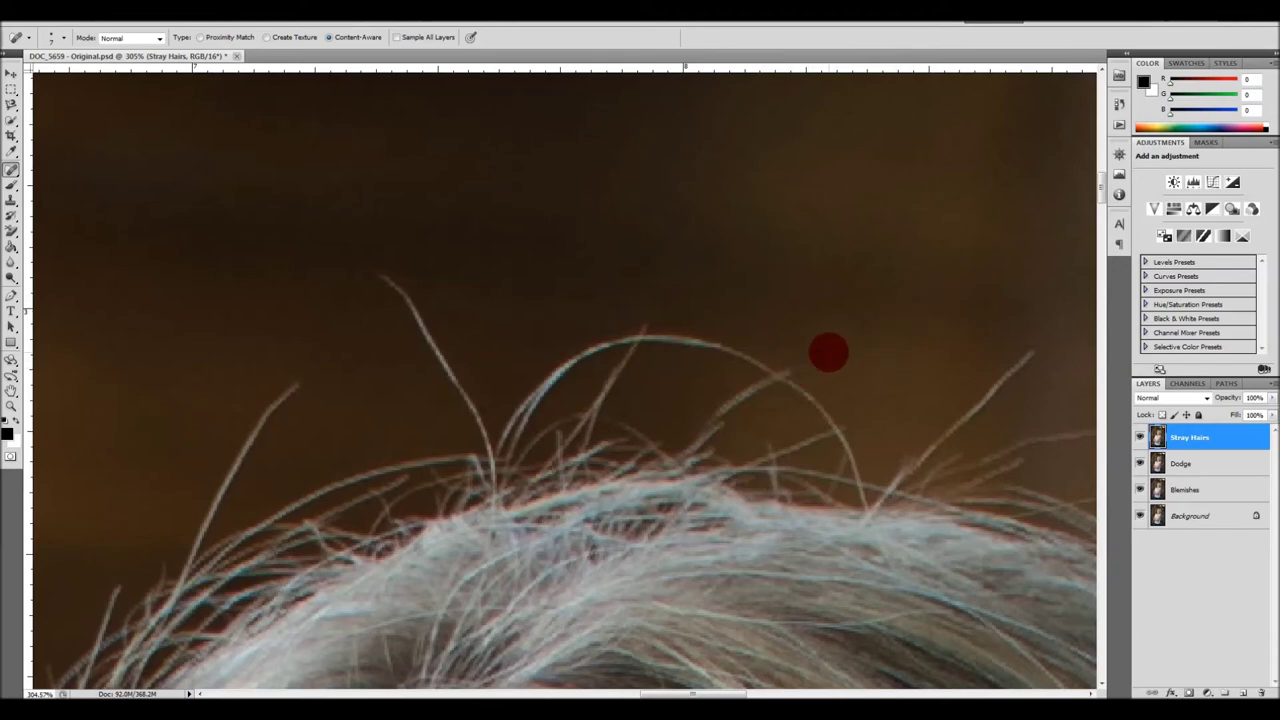
# Heal away the straight stray hairs sticking up on both sides of the looped strand above the crown
pyautogui.scroll(-4, 826, 352)
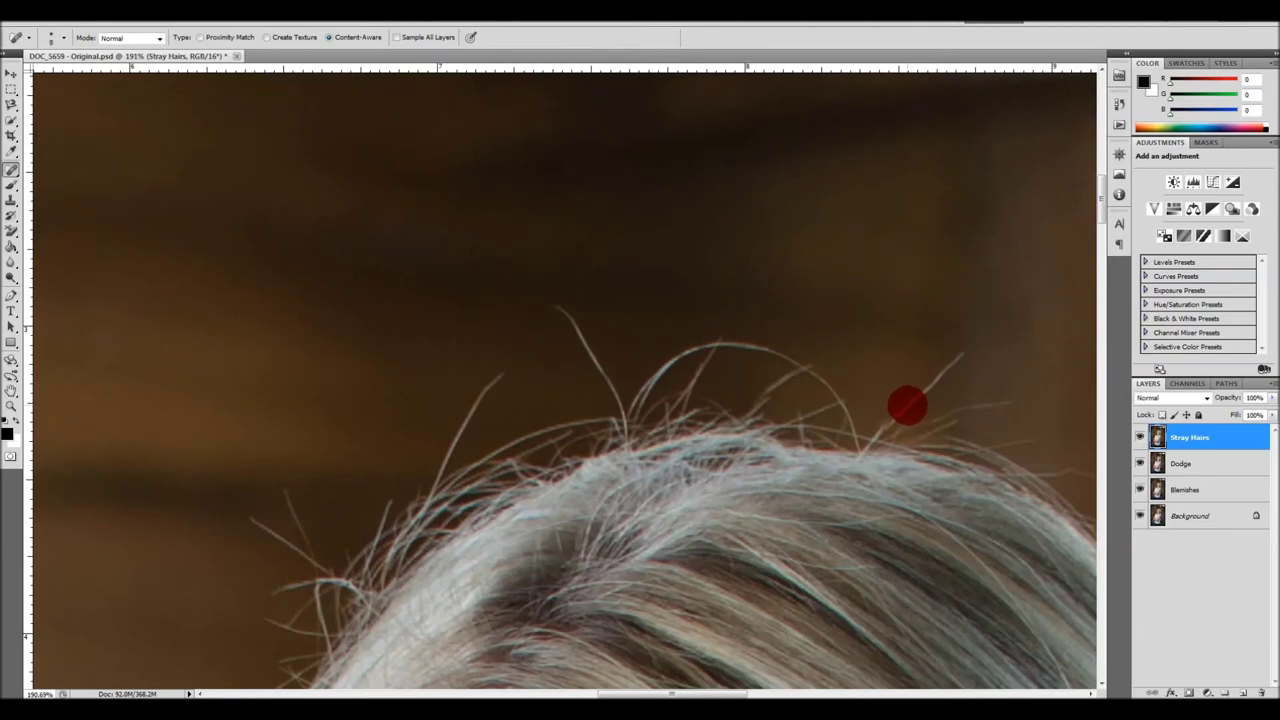
pyautogui.moveTo(907, 406); pyautogui.dragTo(965, 350)
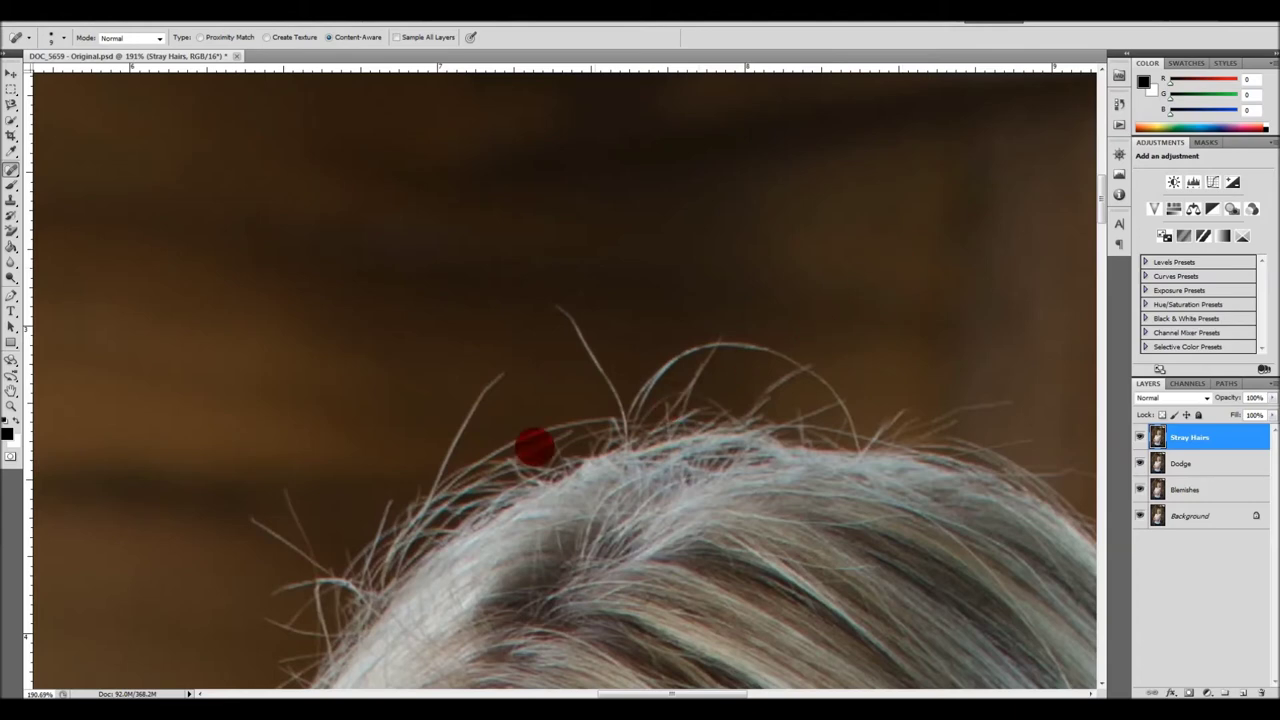
pyautogui.moveTo(445, 462); pyautogui.dragTo(503, 363)
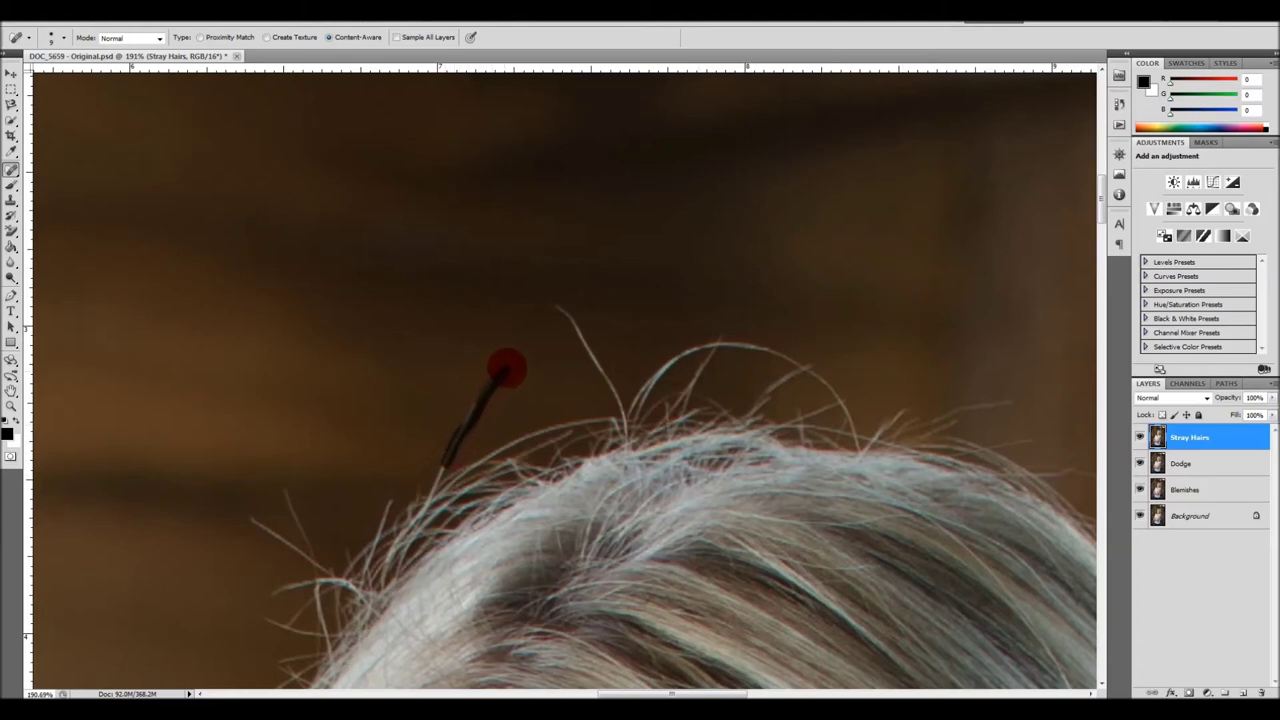
pyautogui.moveTo(463, 422); pyautogui.dragTo(503, 372)
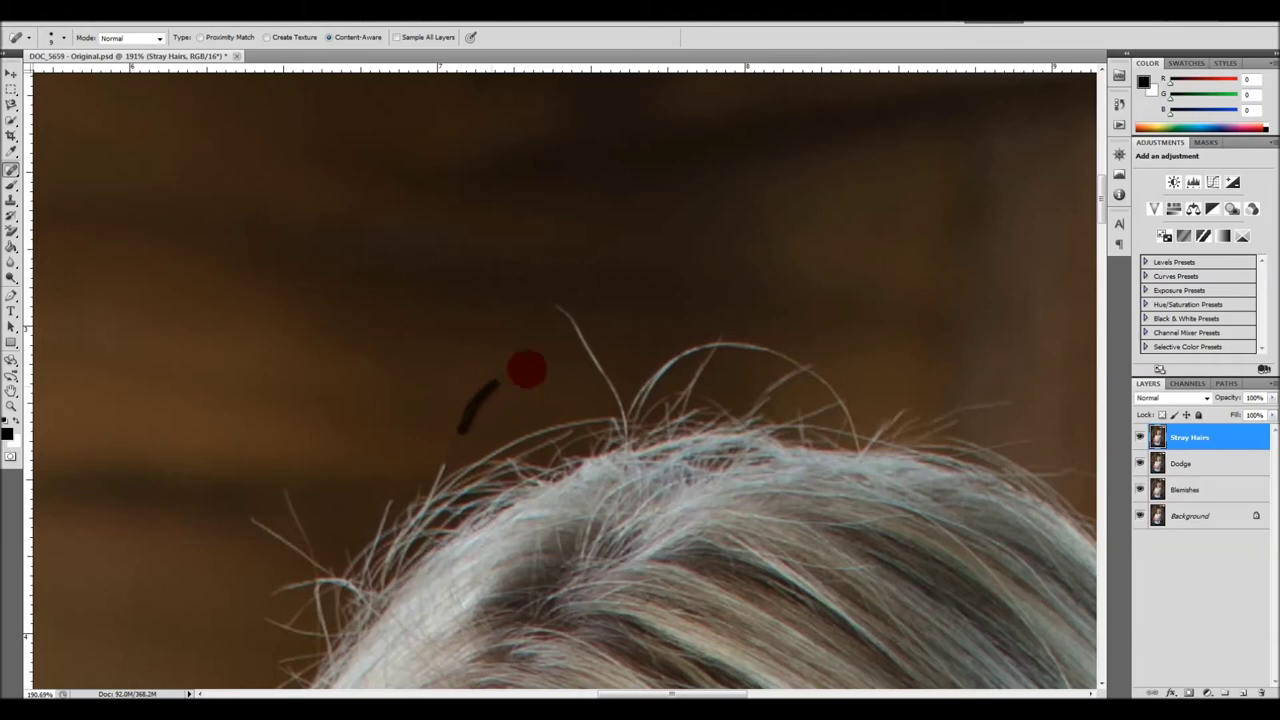
pyautogui.moveTo(471, 423); pyautogui.dragTo(494, 371)
pyautogui.moveTo(618, 404)
pyautogui.mouseDown()
pyautogui.moveTo(561, 304)
pyautogui.moveTo(541, 301)
pyautogui.mouseUp()
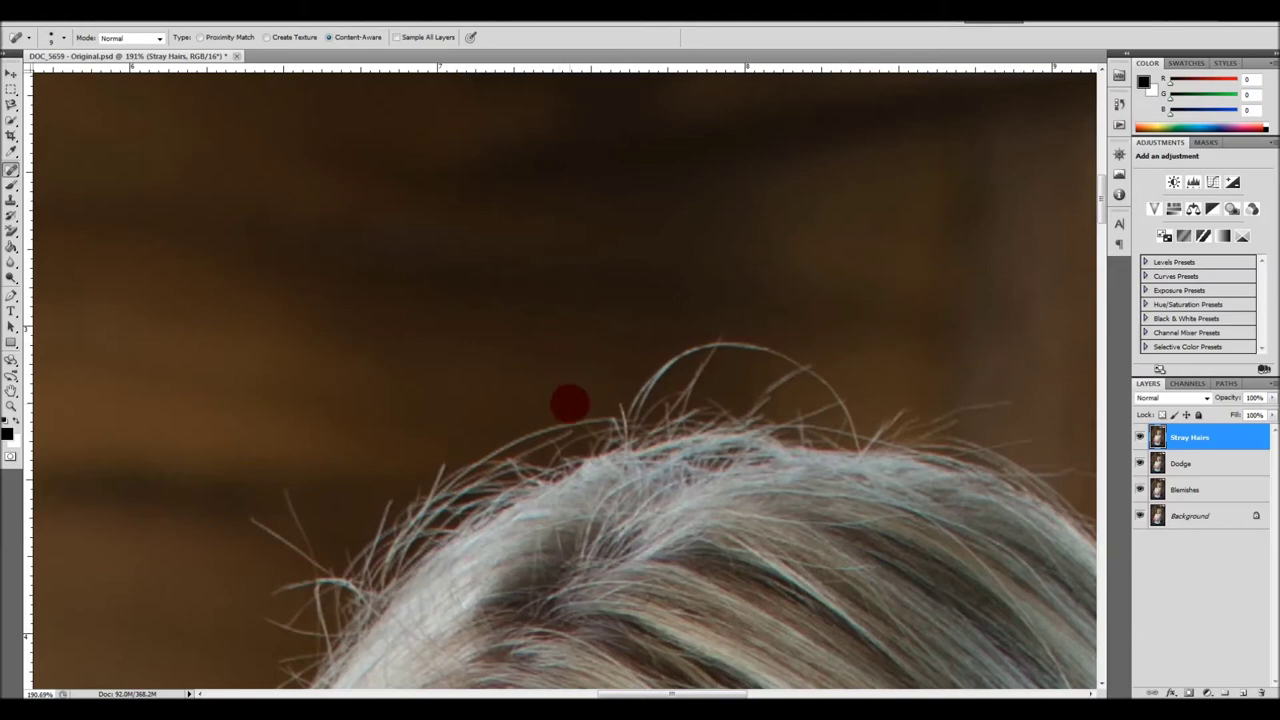
# Heal away the two crossing stray hairs that stick out from the upper-left side of the head
pyautogui.scroll(-5, 570, 406)
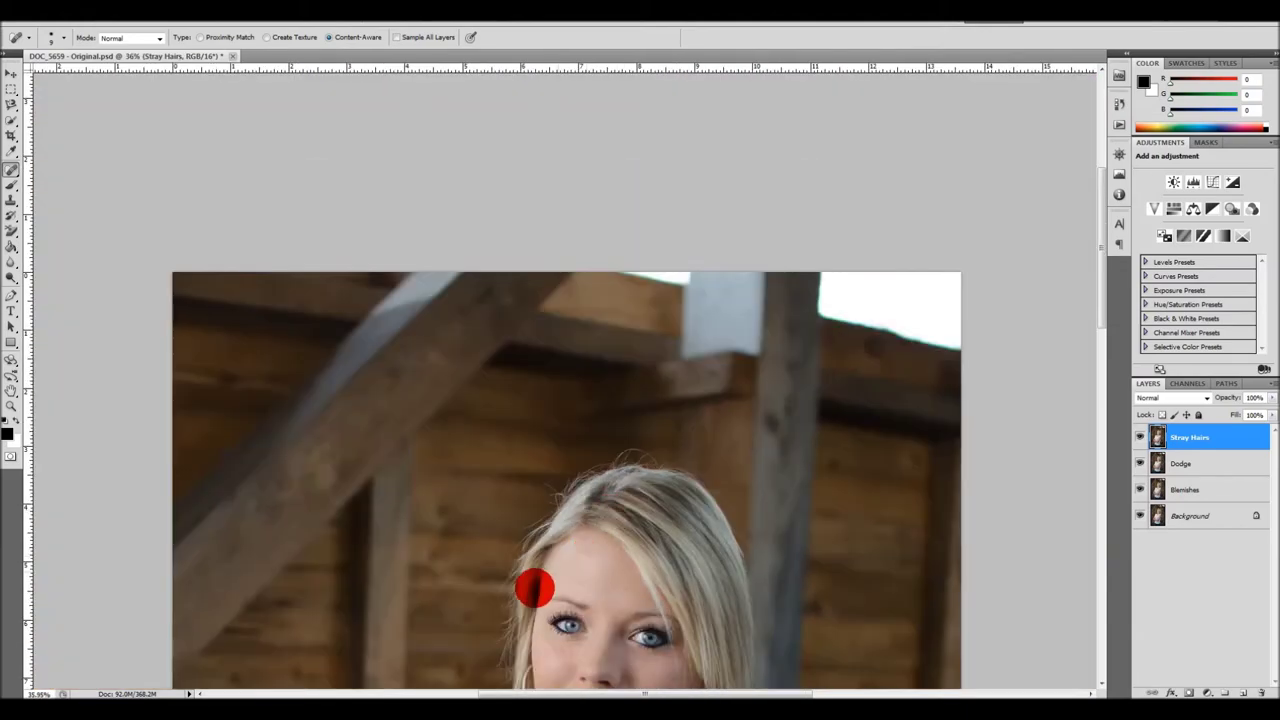
pyautogui.scroll(6, 551, 506)
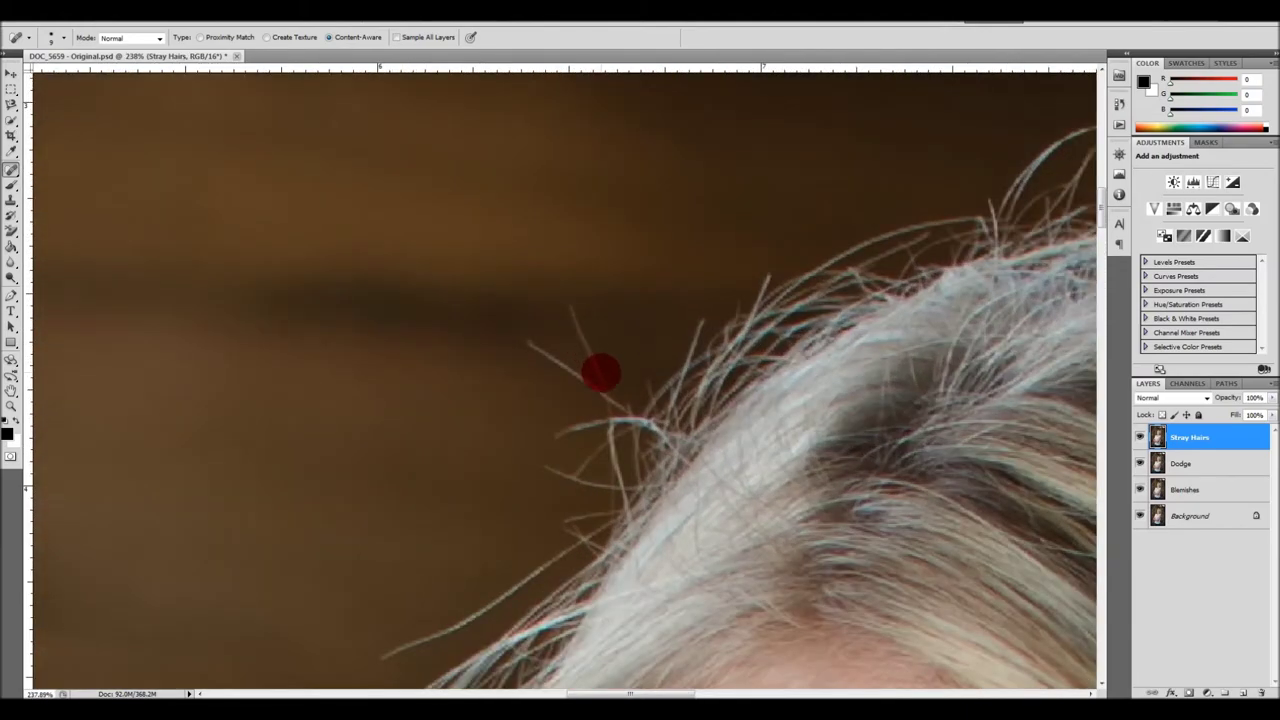
pyautogui.moveTo(566, 306)
pyautogui.mouseDown()
pyautogui.moveTo(600, 403)
pyautogui.moveTo(606, 387)
pyautogui.moveTo(512, 340)
pyautogui.mouseUp()
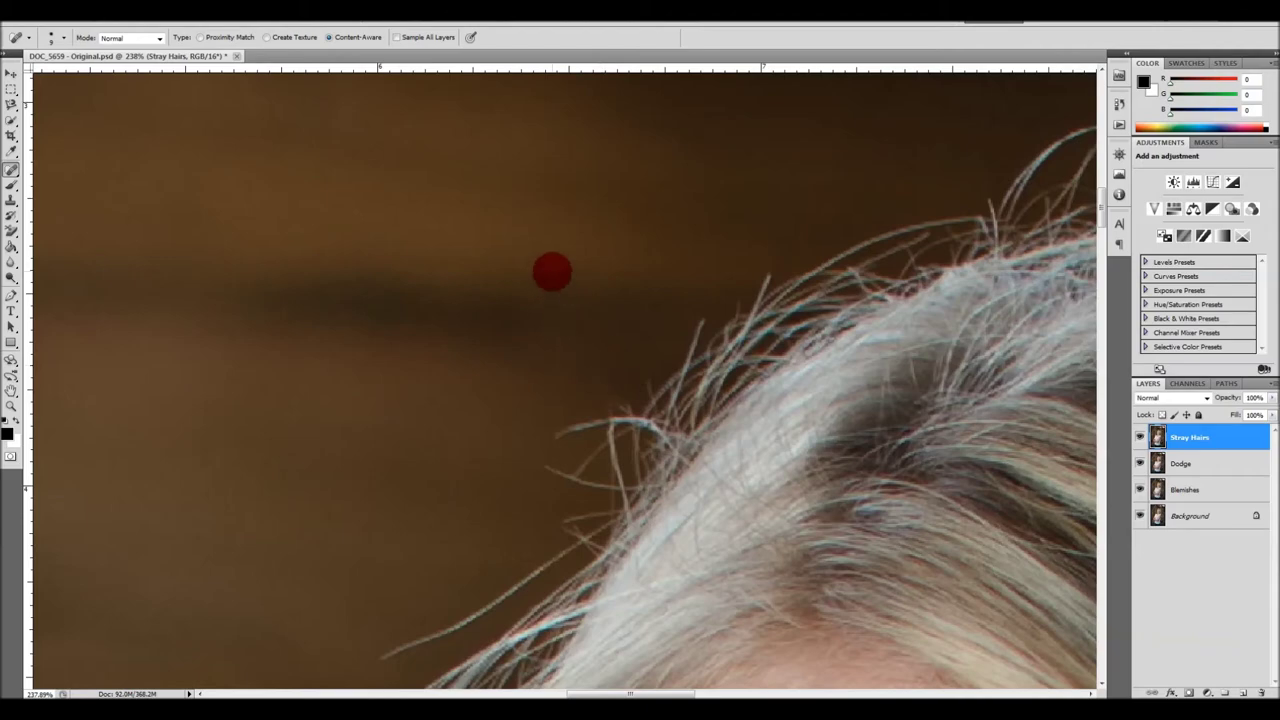
# Heal away the long stray hair sticking out beside the forehead's upper-left hairline
pyautogui.scroll(-6, 406, 480)
pyautogui.scroll(-4, 430, 482)
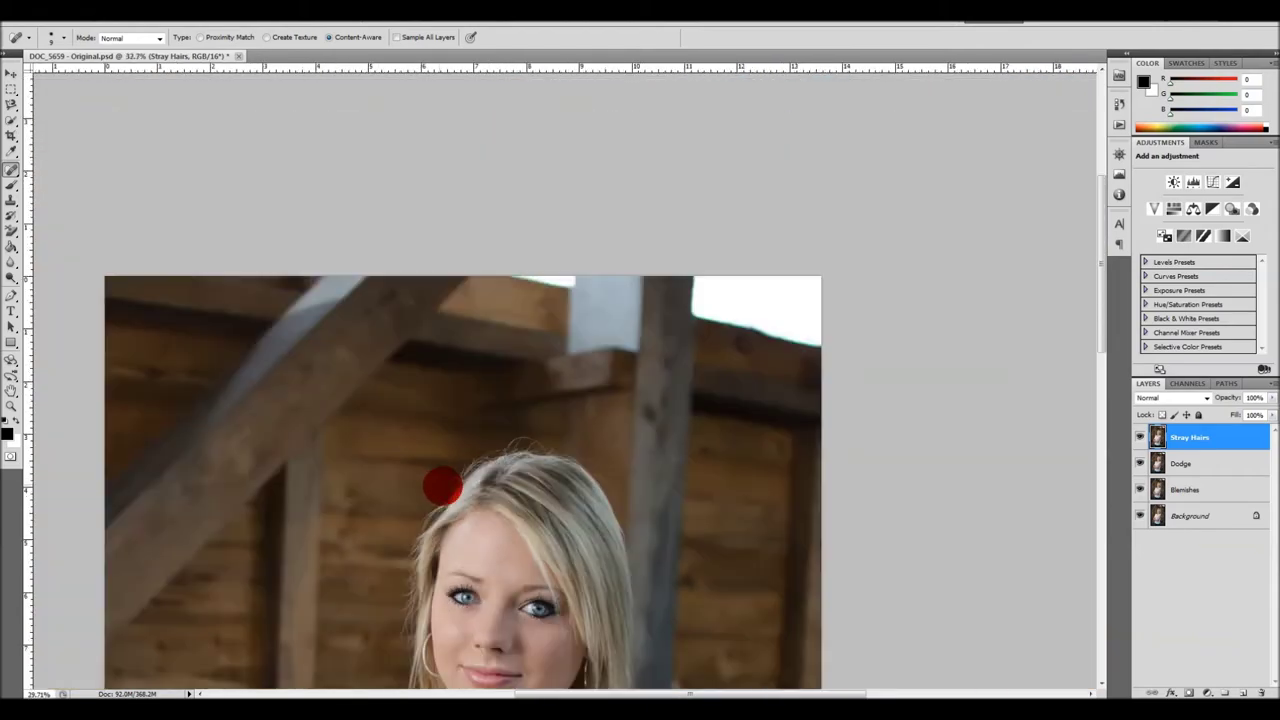
pyautogui.scroll(2, 560, 205)
pyautogui.scroll(5, 544, 218)
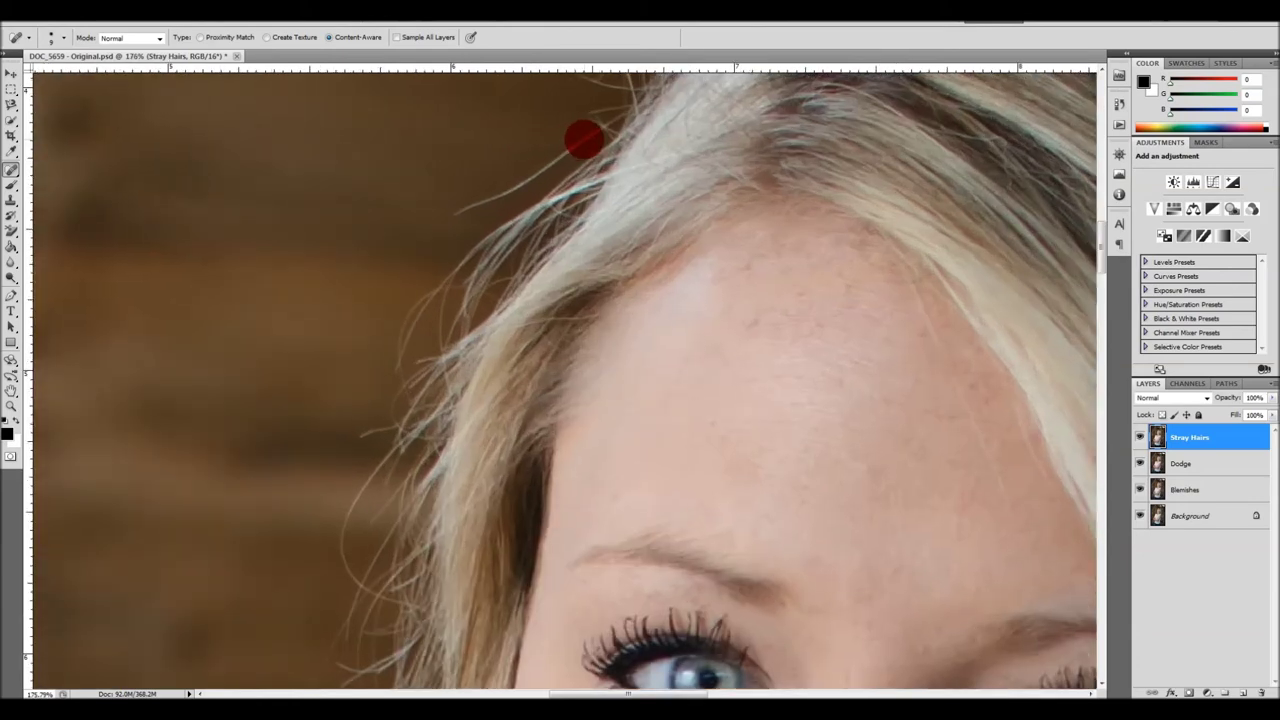
pyautogui.moveTo(584, 138); pyautogui.dragTo(450, 216)
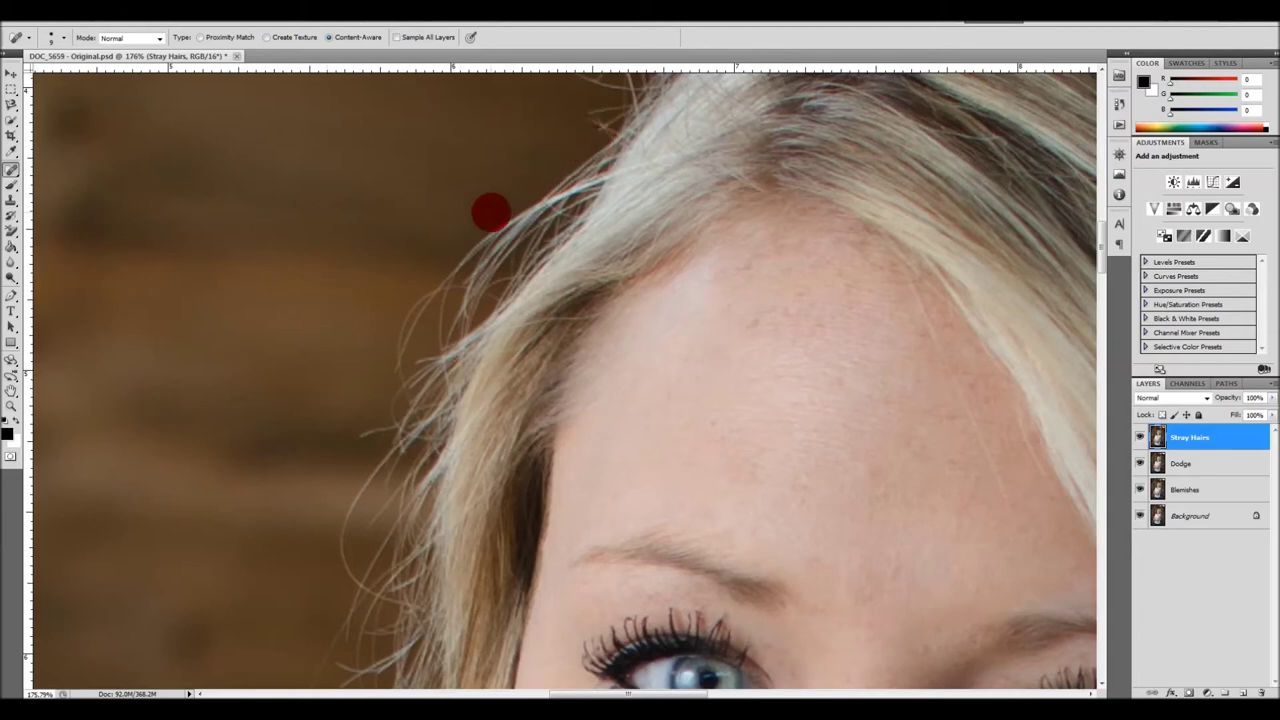
# Heal away the looped strand above the crown and shorten the upright hair beneath it
pyautogui.hotkey('ctrl', '0')
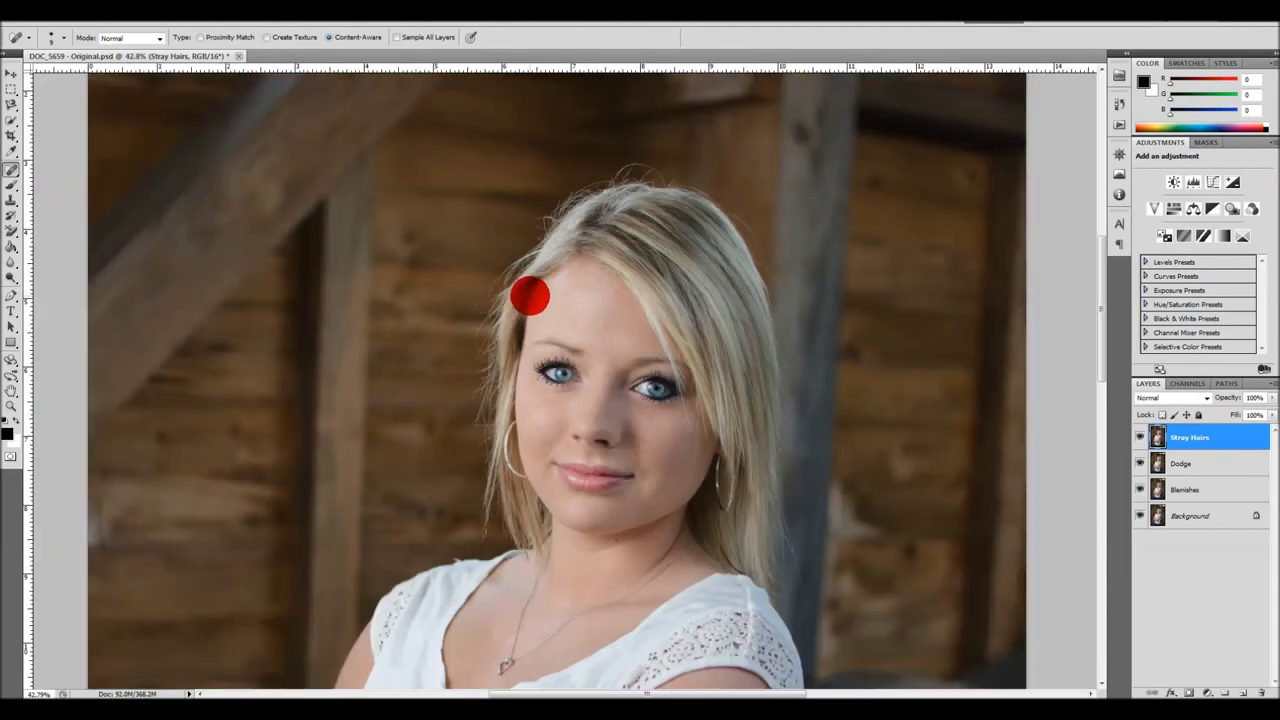
pyautogui.moveTo(597, 140); pyautogui.dragTo(730, 218)
pyautogui.moveTo(831, 266)
pyautogui.mouseDown()
pyautogui.moveTo(705, 213)
pyautogui.moveTo(648, 235)
pyautogui.moveTo(609, 277)
pyautogui.mouseUp()
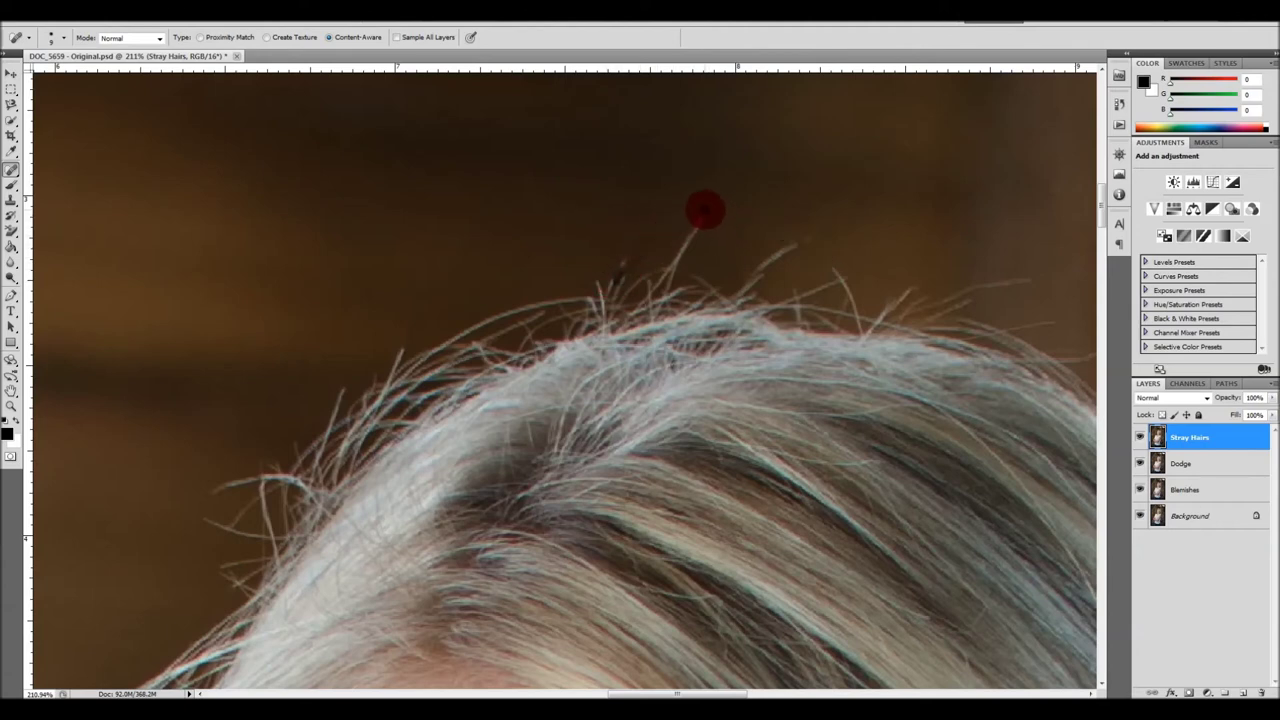
pyautogui.moveTo(749, 209); pyautogui.dragTo(796, 245)
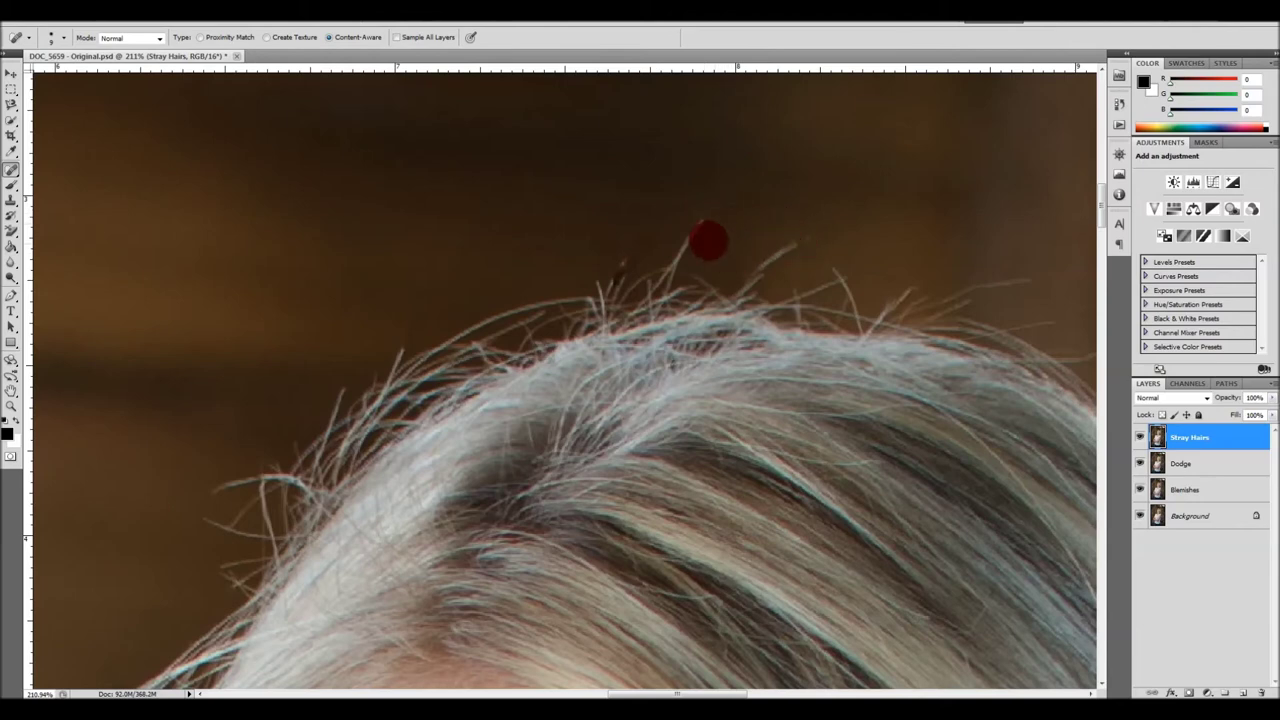
pyautogui.moveTo(706, 212)
pyautogui.mouseDown()
pyautogui.moveTo(681, 254)
pyautogui.moveTo(693, 230)
pyautogui.moveTo(618, 262)
pyautogui.mouseUp()
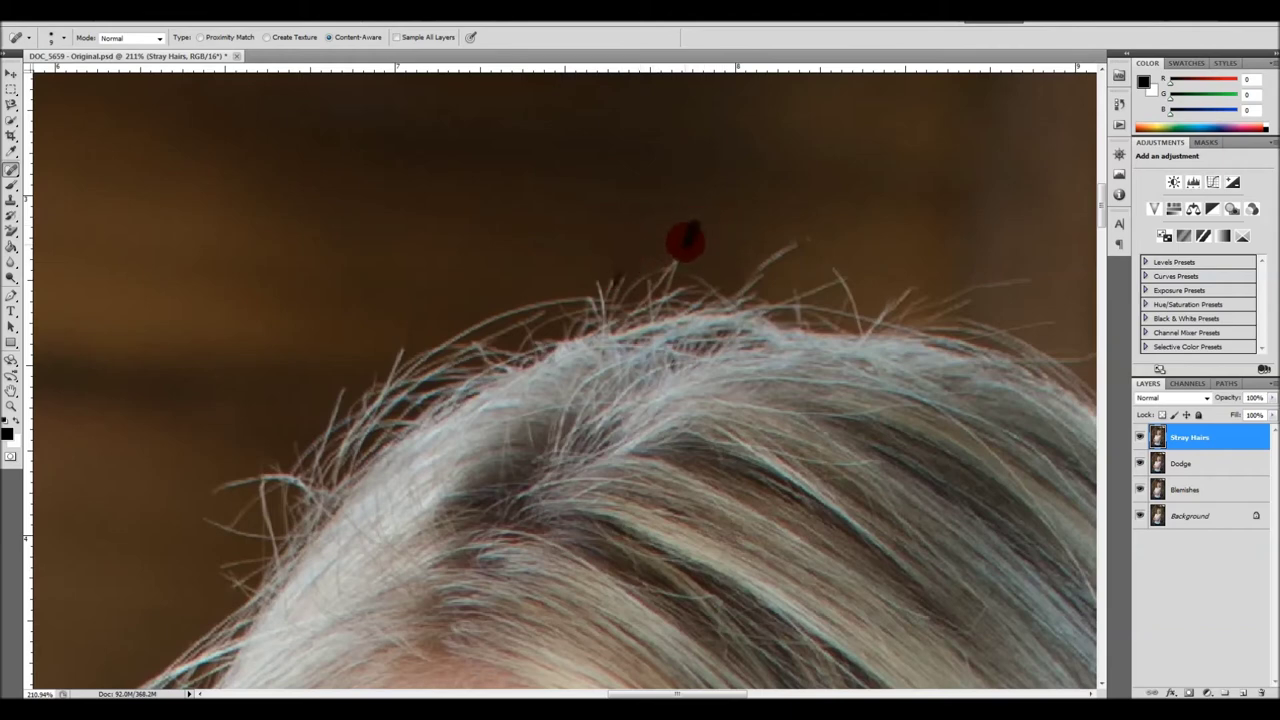
# Remove the remaining stray hairs sticking up just to the right of the crown's peak with the Spot Healing Brush
pyautogui.moveTo(757, 263); pyautogui.dragTo(822, 218)
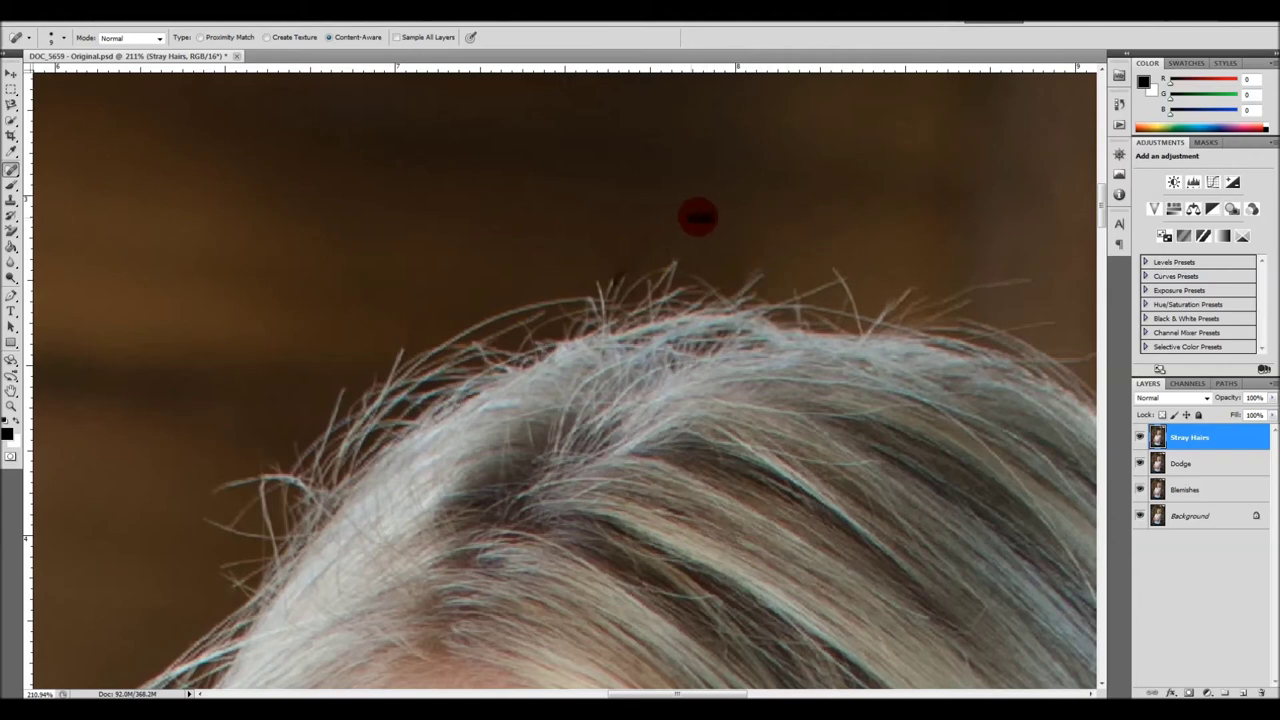
pyautogui.click(837, 272)
pyautogui.moveTo(760, 267); pyautogui.dragTo(752, 281)
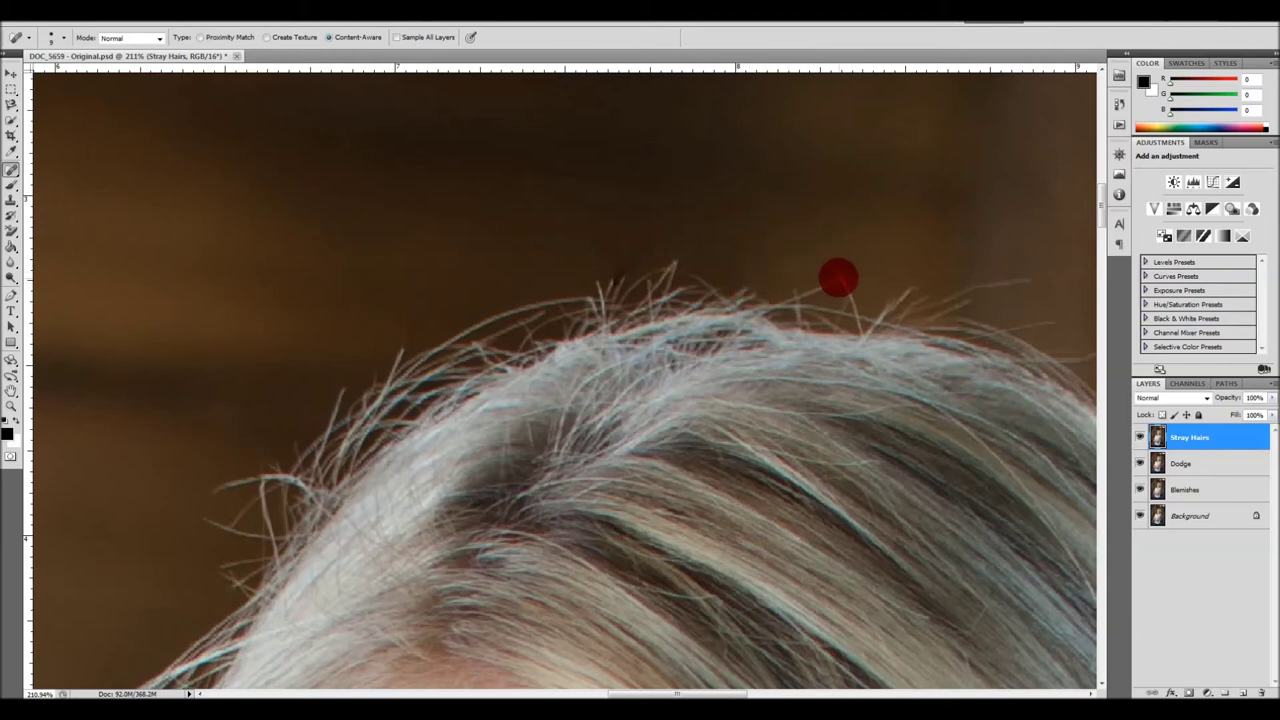
pyautogui.moveTo(840, 277)
pyautogui.mouseDown()
pyautogui.moveTo(823, 250)
pyautogui.moveTo(852, 305)
pyautogui.moveTo(862, 262)
pyautogui.moveTo(788, 287)
pyautogui.mouseUp()
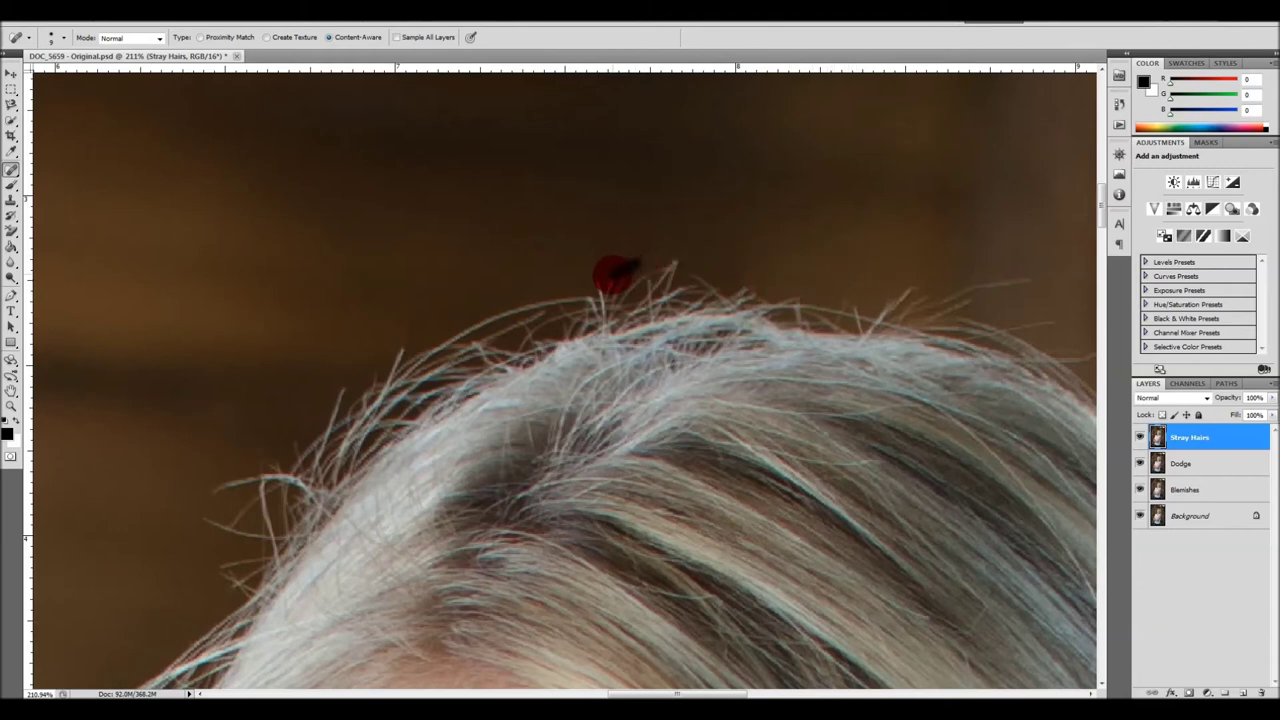
# Compare the hair above the crown with the Stray Hairs layer hidden and shown, from a distance and close up
pyautogui.scroll(-5, 606, 223)
pyautogui.scroll(-1, 716, 272)
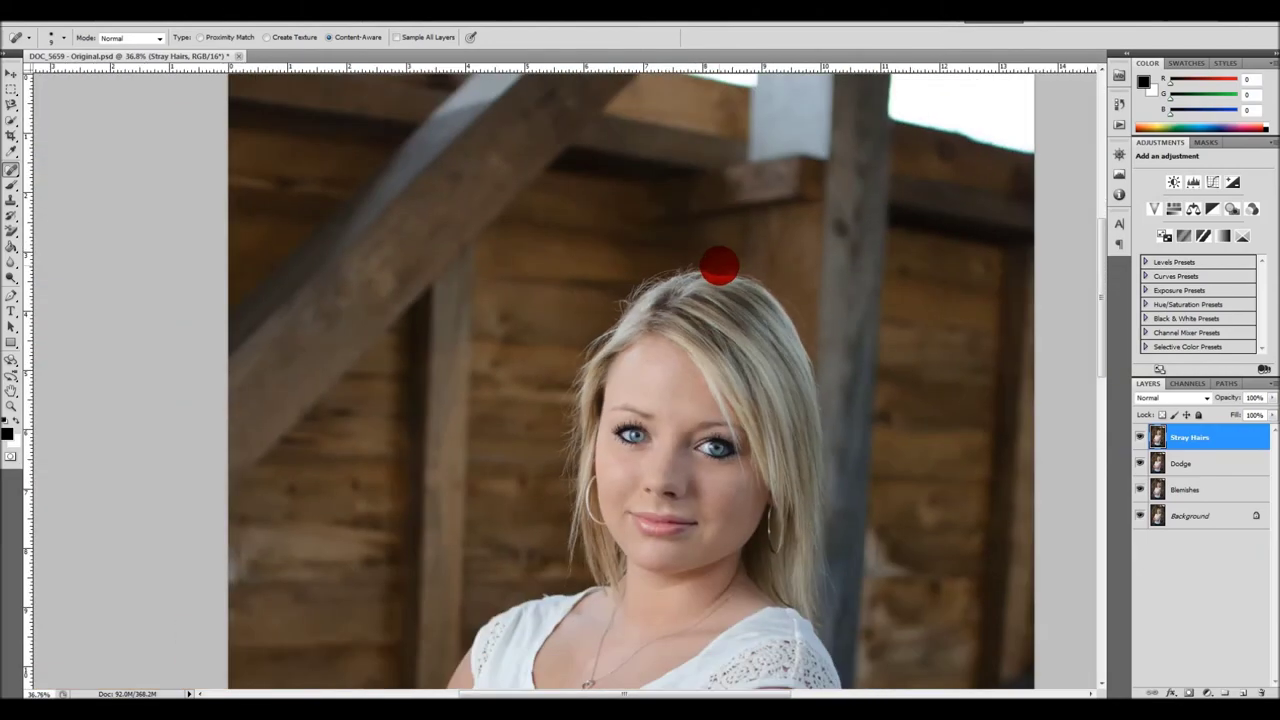
pyautogui.click(1140, 437)
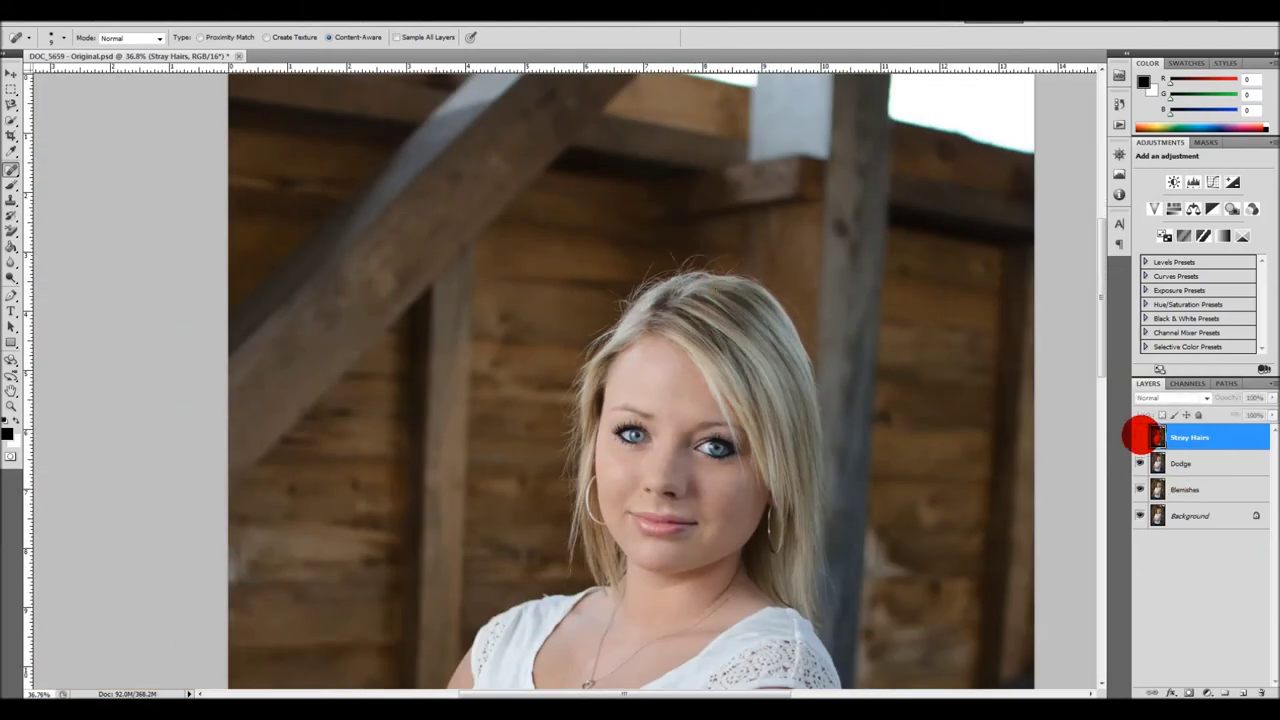
pyautogui.click(1140, 437)
pyautogui.click(1140, 437)
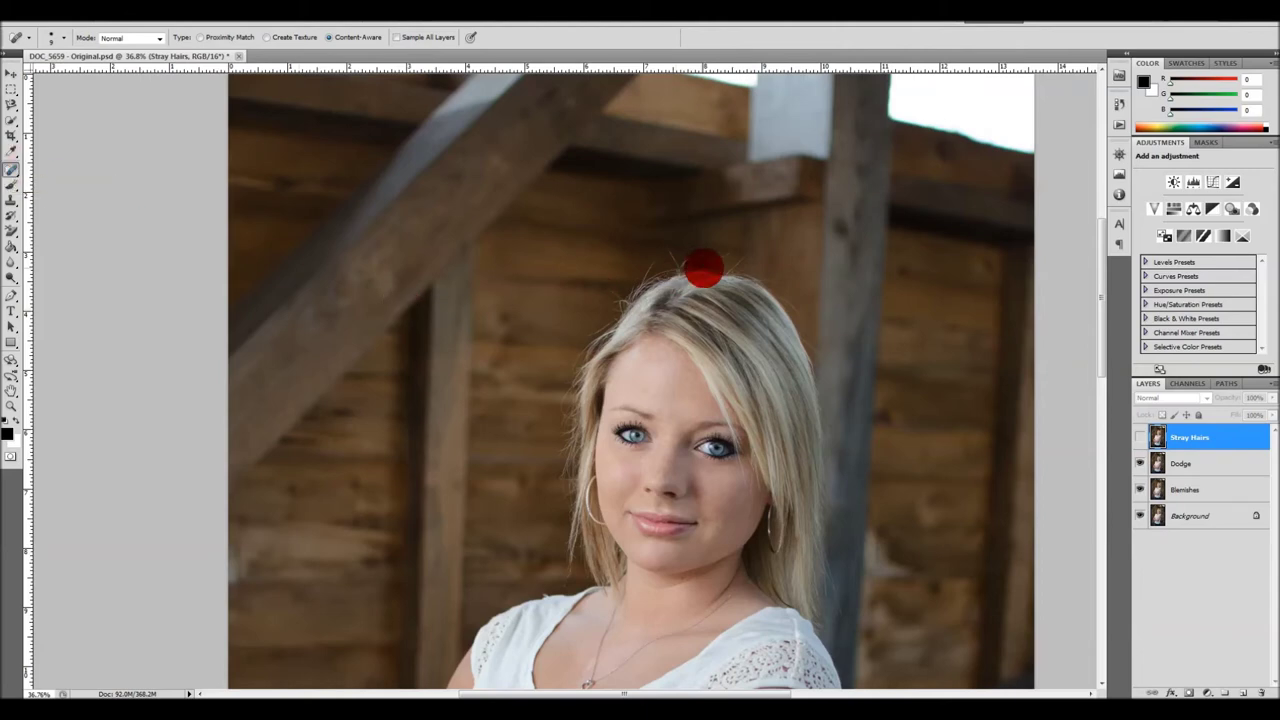
pyautogui.scroll(5, 697, 266)
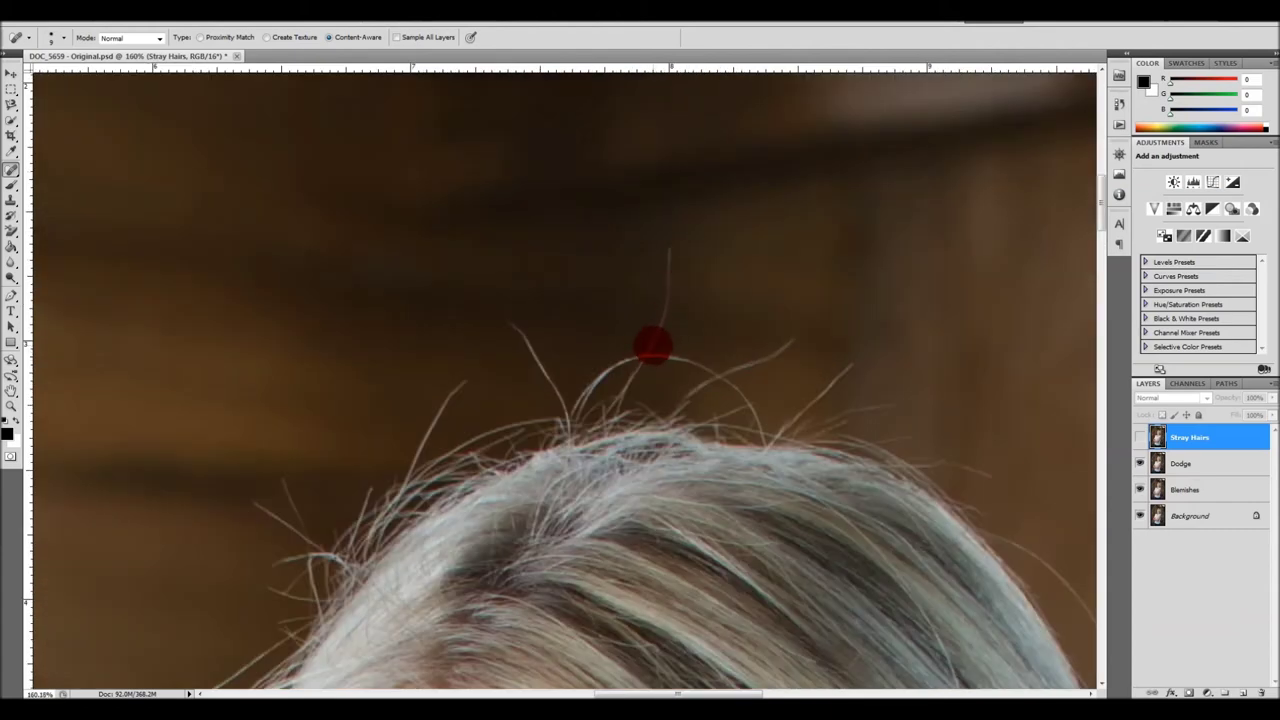
pyautogui.click(1139, 437)
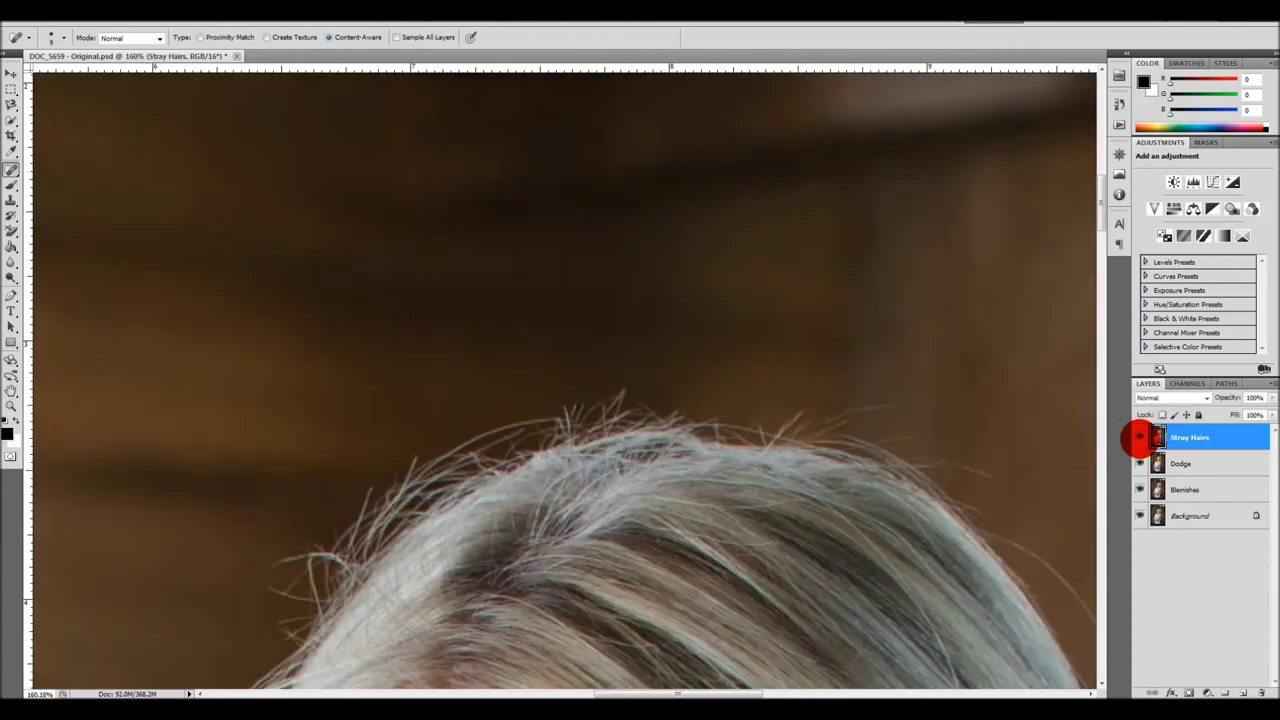
# Examine the forehead and fringe for loose hairs, and compare the whole head with the Stray Hairs layer hidden and shown
pyautogui.scroll(-1, 668, 374)
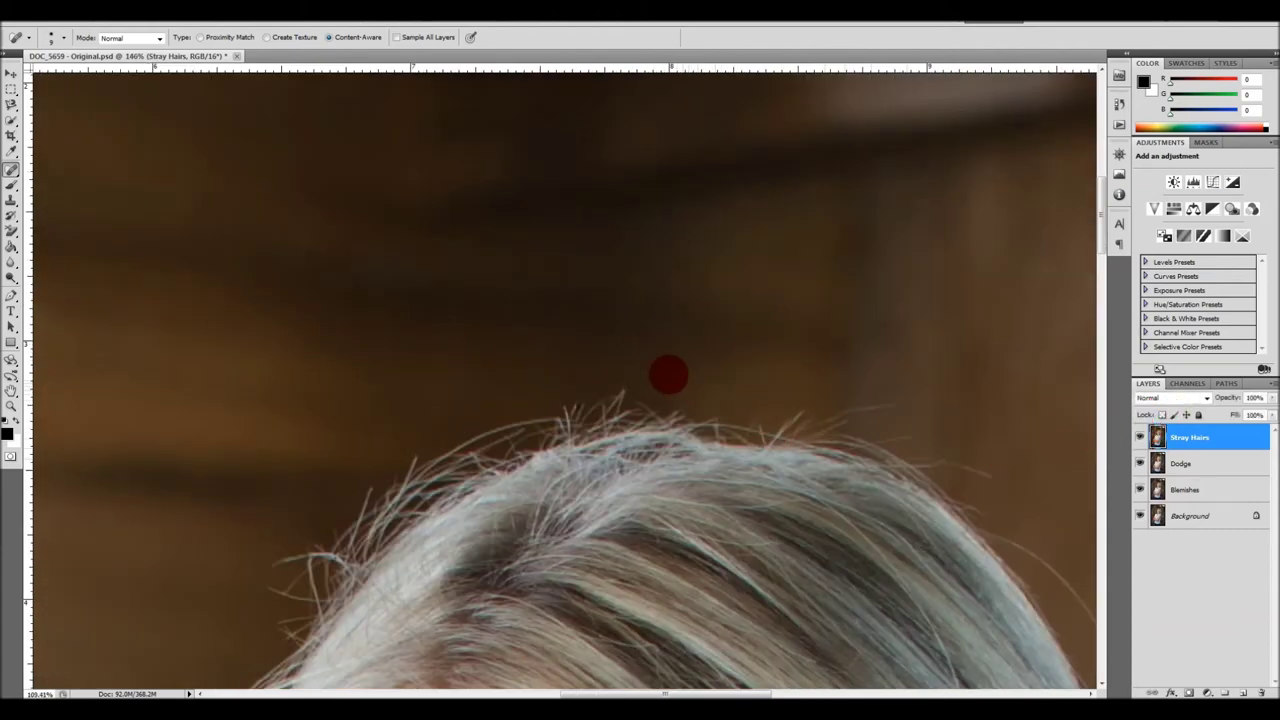
pyautogui.scroll(-7, 668, 374)
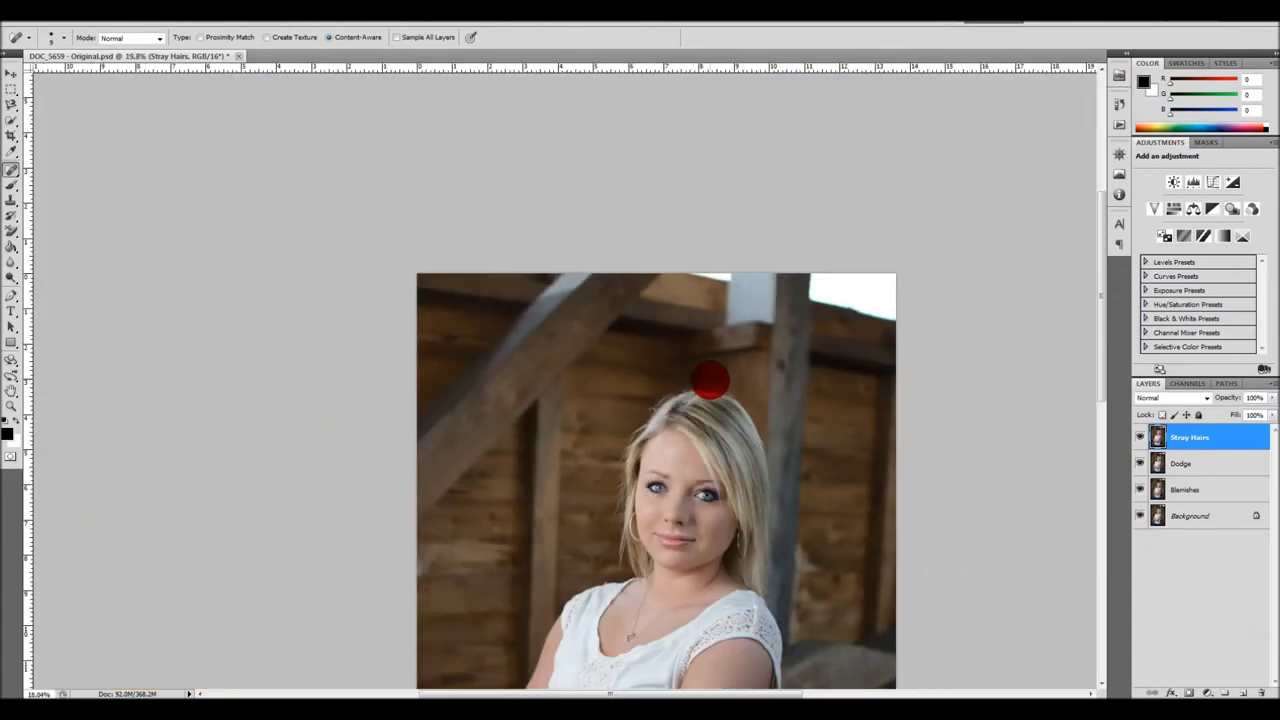
pyautogui.scroll(1, 620, 289)
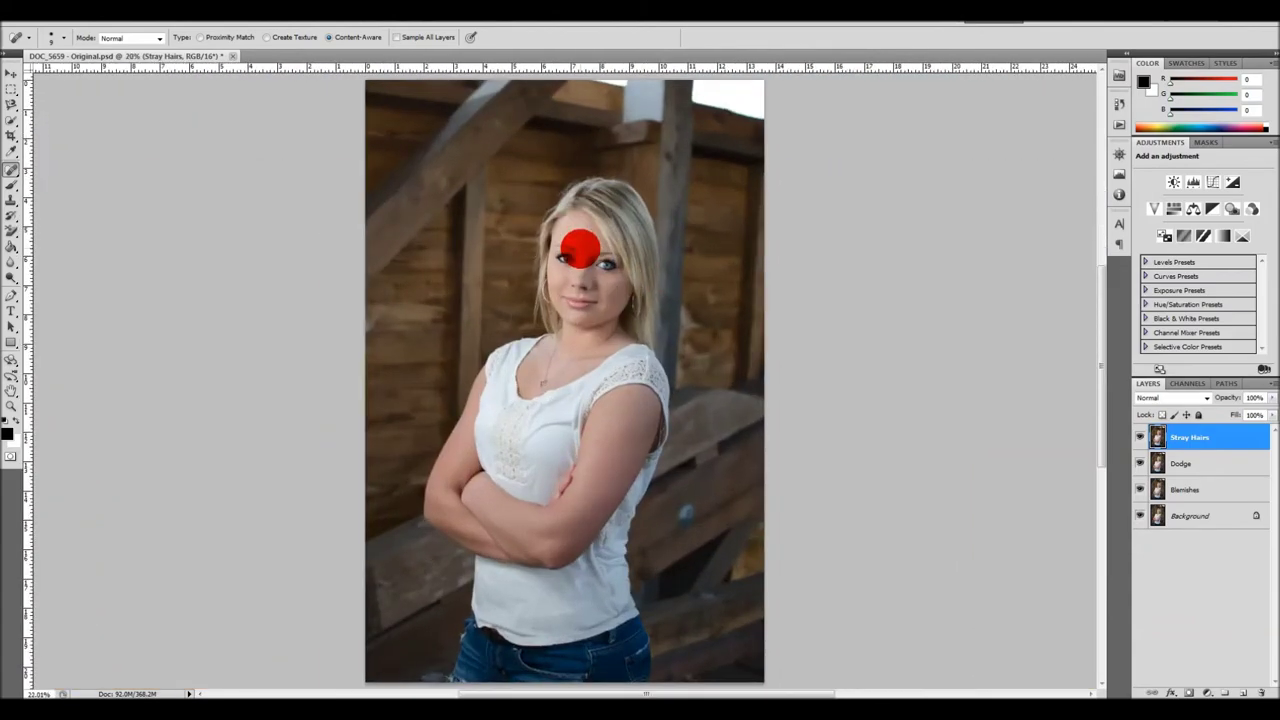
pyautogui.scroll(1, 580, 249)
pyautogui.scroll(2, 594, 191)
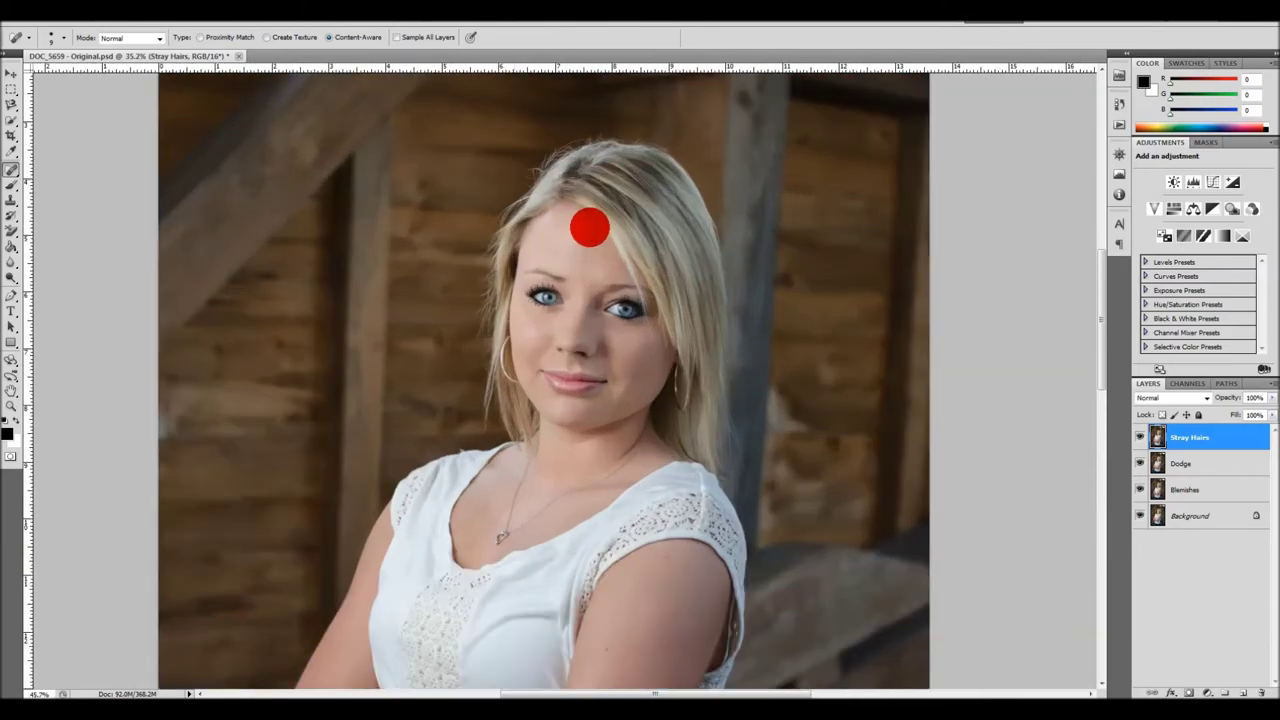
pyautogui.scroll(4, 589, 228)
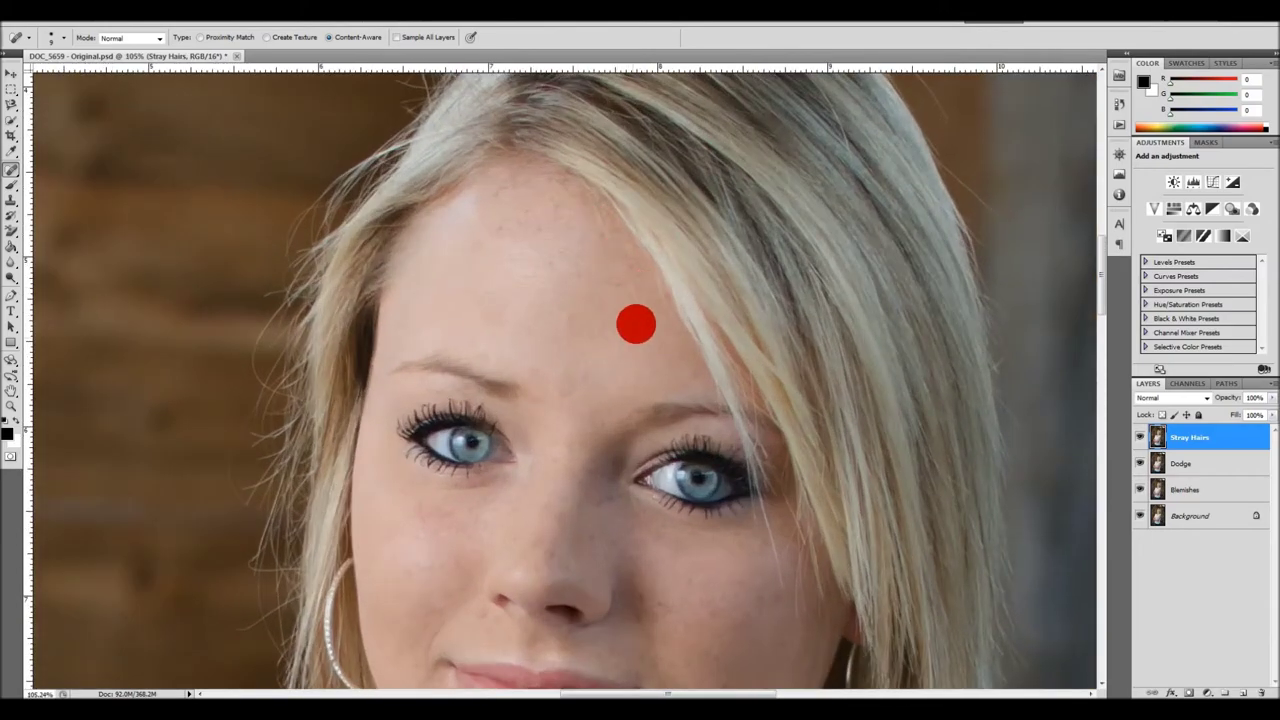
pyautogui.scroll(1, 636, 323)
pyautogui.moveTo(656, 362); pyautogui.dragTo(570, 162)
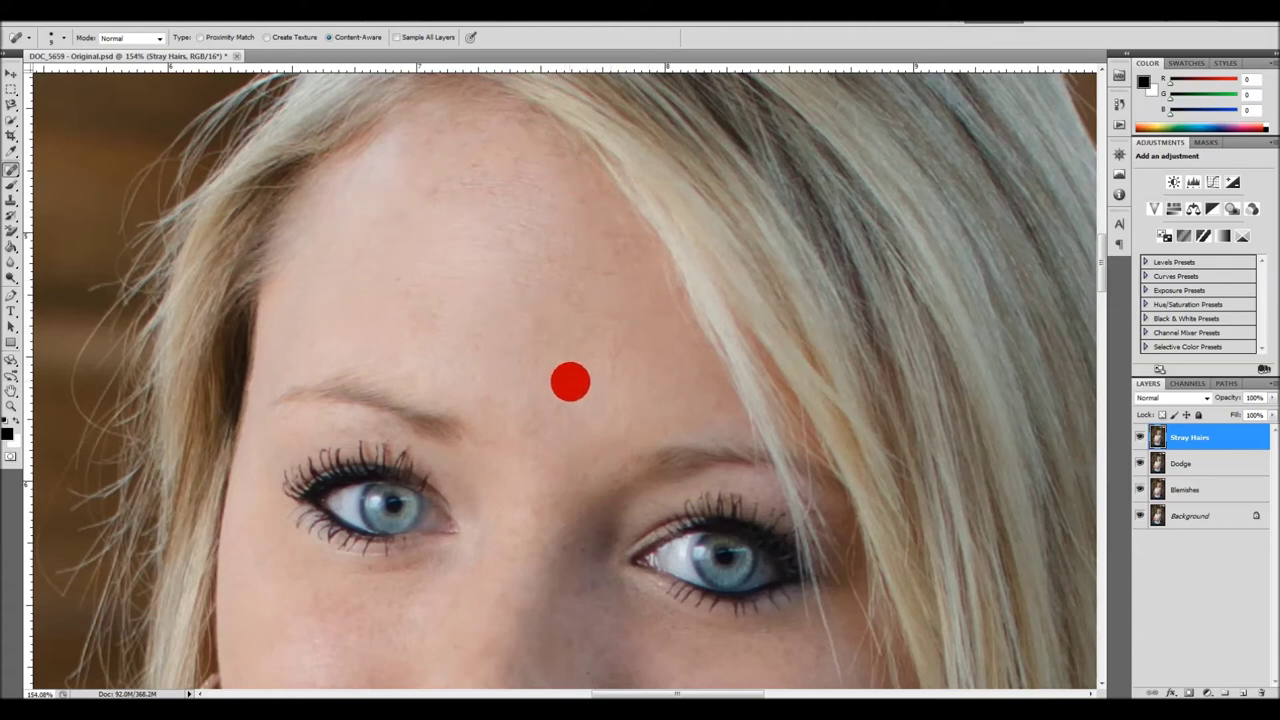
pyautogui.scroll(-2, 569, 380)
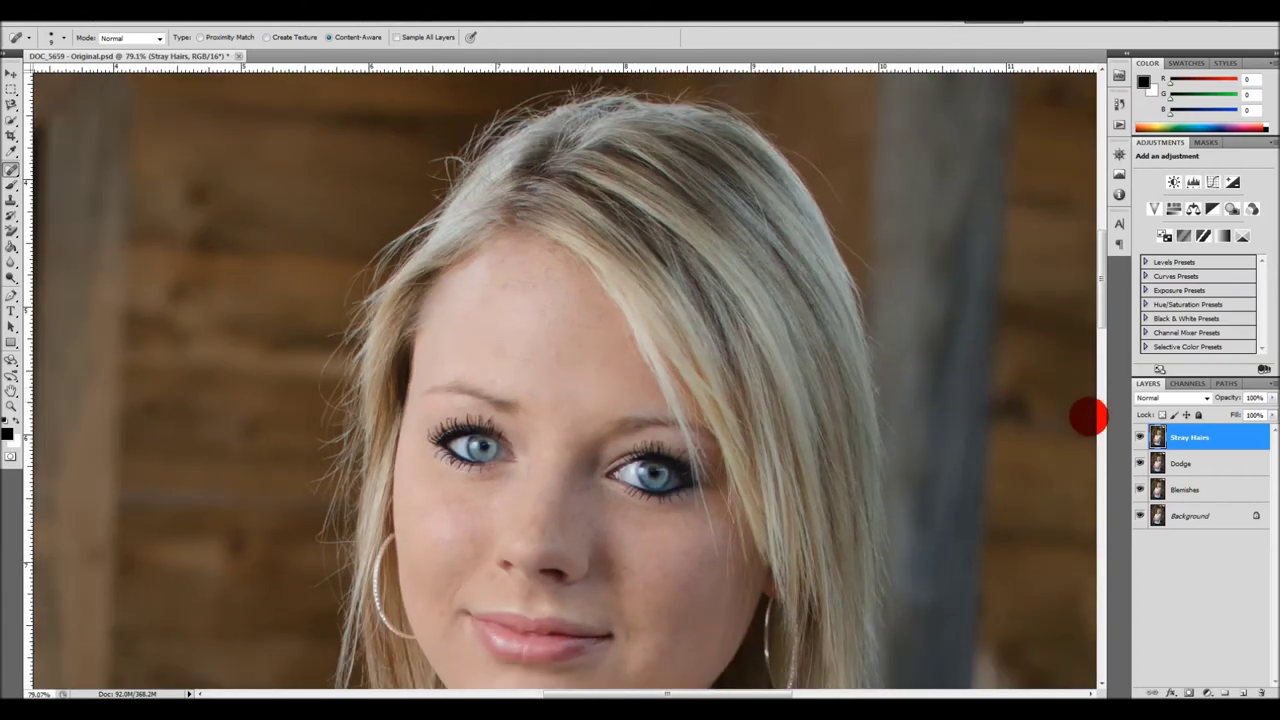
pyautogui.click(1140, 437)
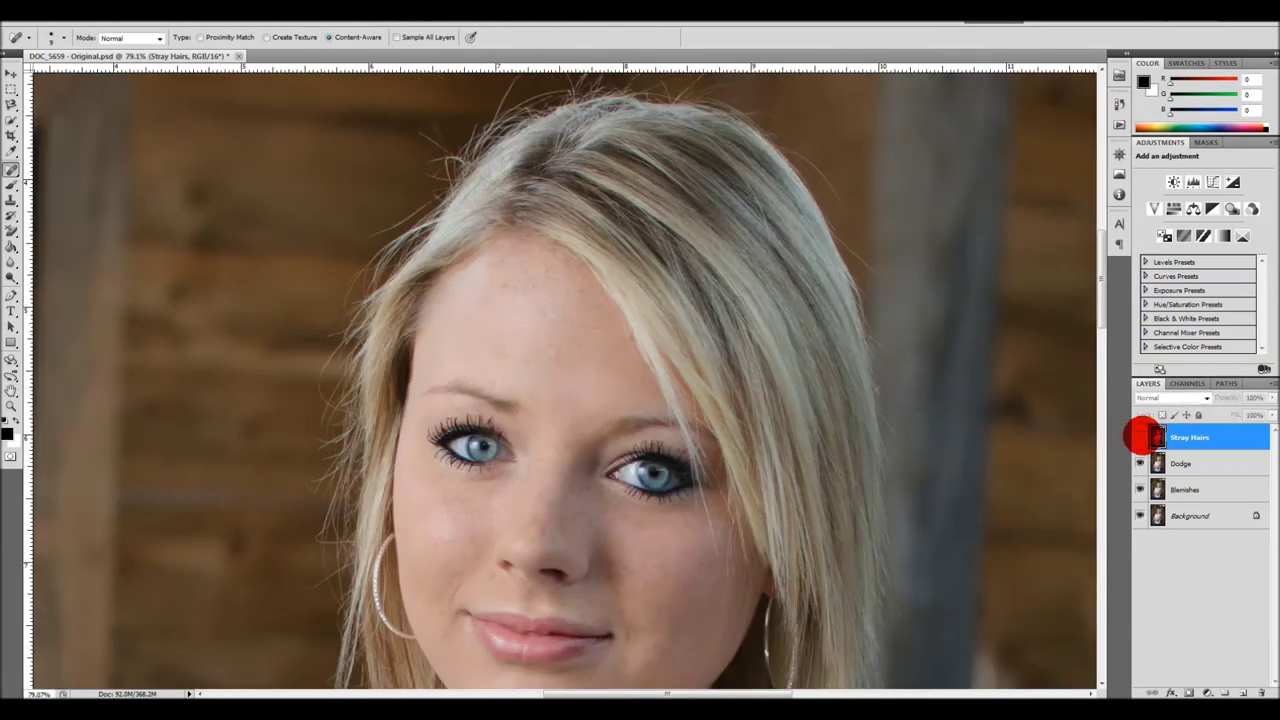
pyautogui.click(1140, 437)
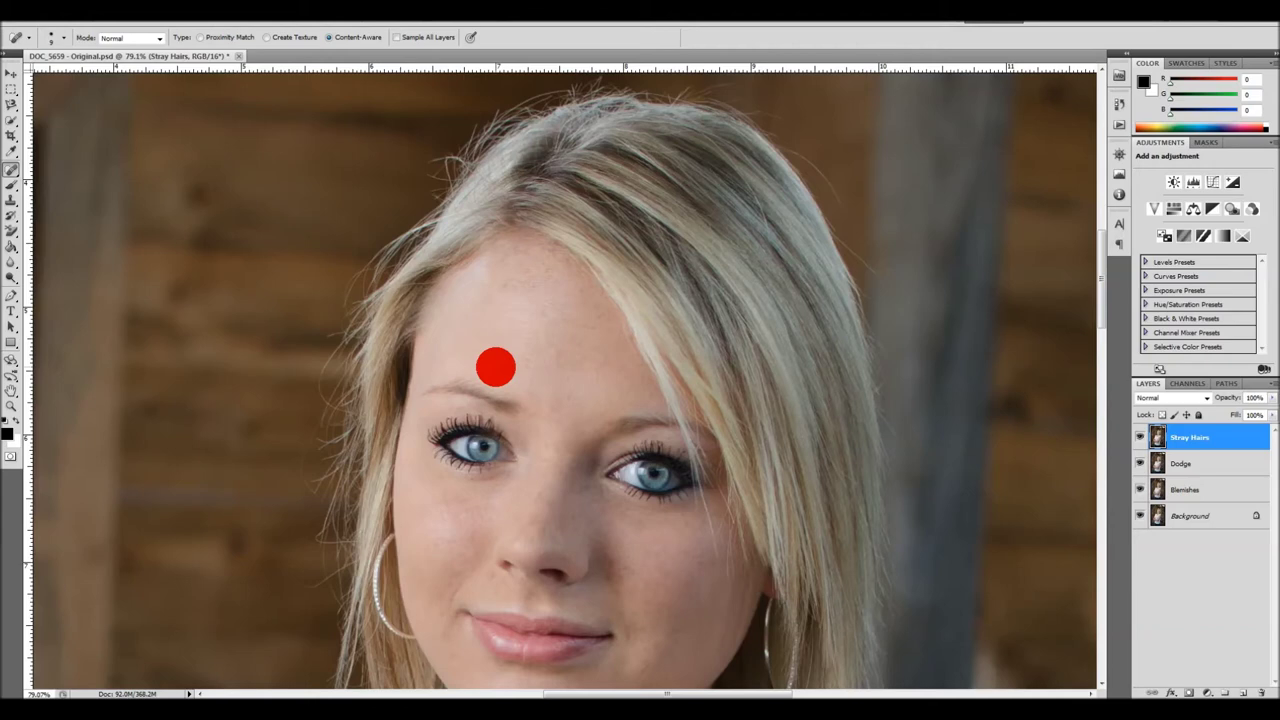
# Heal away the thin curved stray hairs standing off the right-hand outline of the head
pyautogui.scroll(-3, 534, 463)
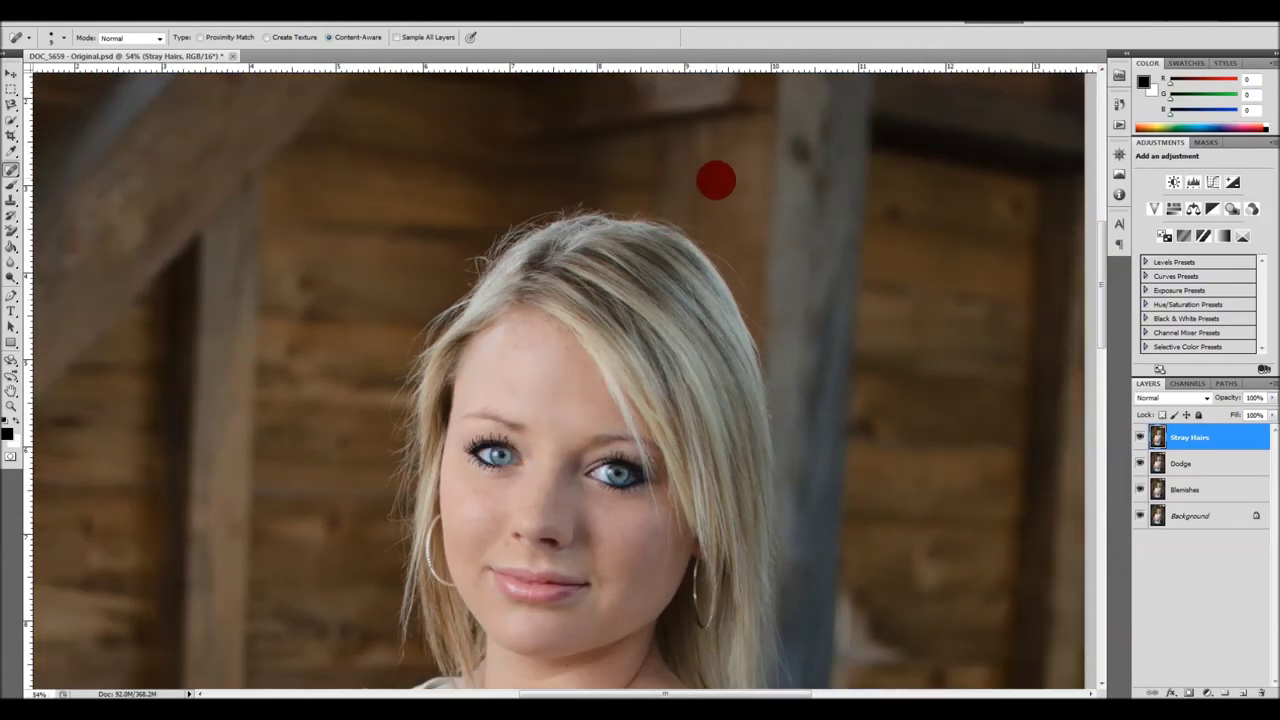
pyautogui.scroll(5, 754, 271)
pyautogui.moveTo(666, 348)
pyautogui.mouseDown()
pyautogui.moveTo(712, 375)
pyautogui.moveTo(790, 486)
pyautogui.mouseUp()
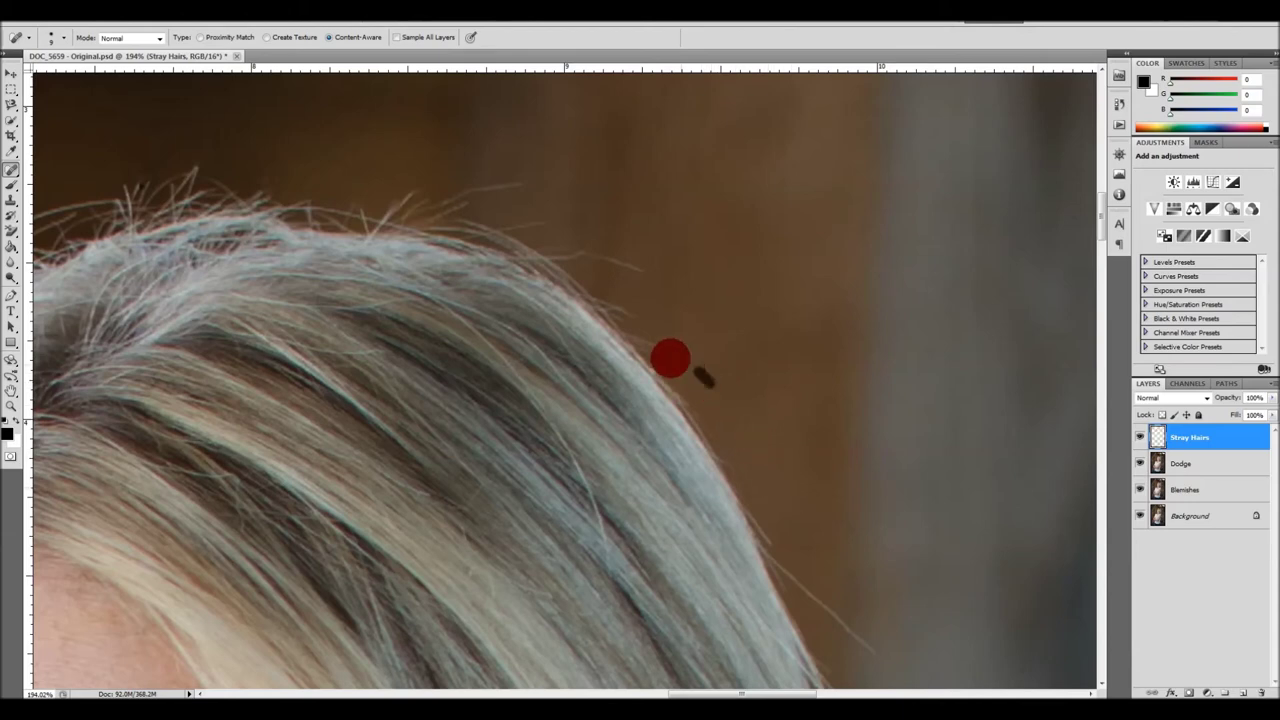
pyautogui.moveTo(641, 340); pyautogui.dragTo(684, 358)
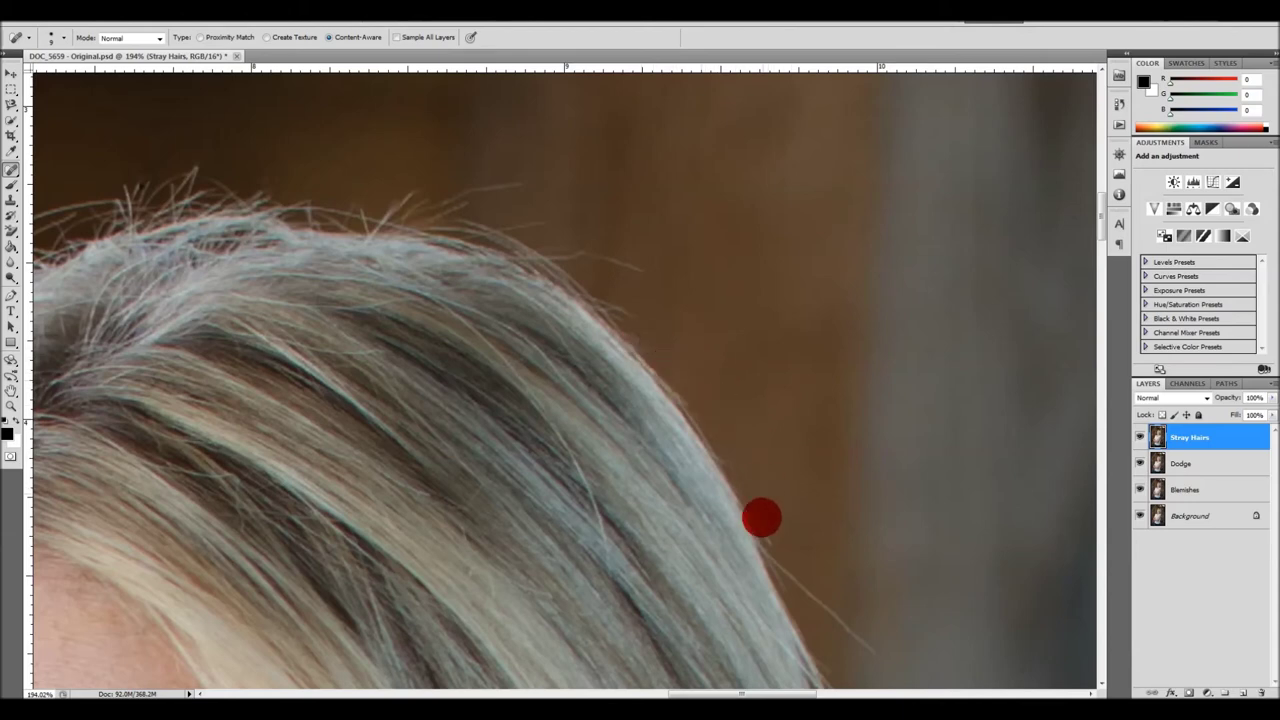
pyautogui.moveTo(794, 500)
pyautogui.mouseDown()
pyautogui.moveTo(763, 371)
pyautogui.moveTo(763, 423)
pyautogui.moveTo(837, 486)
pyautogui.mouseUp()
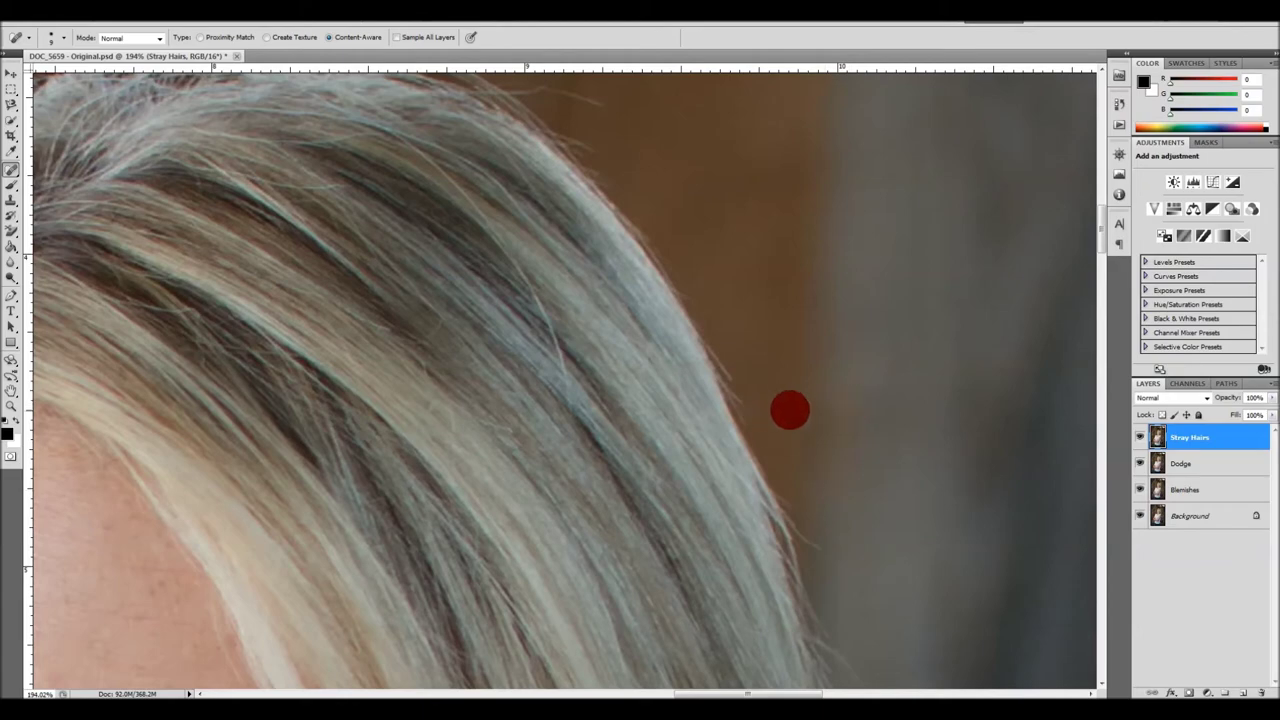
pyautogui.click(741, 402)
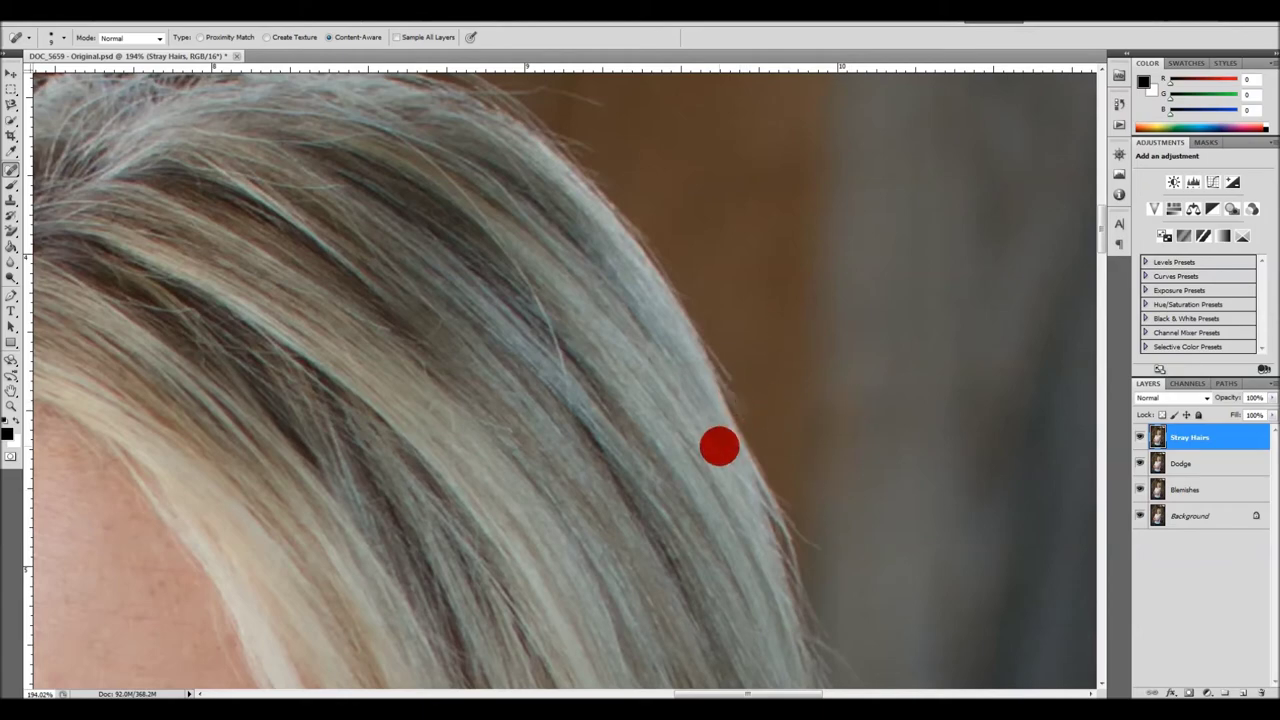
# Review the head's cleaned outline at several magnifications, checking it against the image without the Stray Hairs layer
pyautogui.scroll(-5, 717, 451)
pyautogui.scroll(-3, 701, 459)
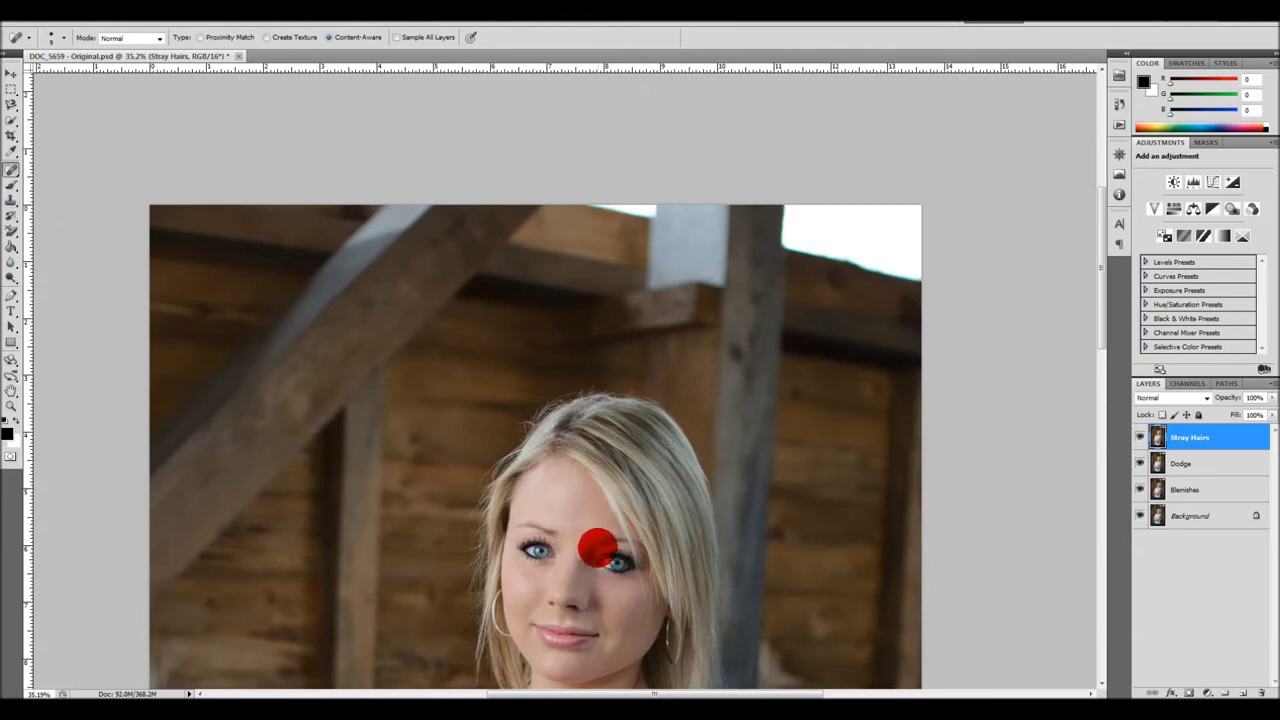
pyautogui.scroll(3, 583, 548)
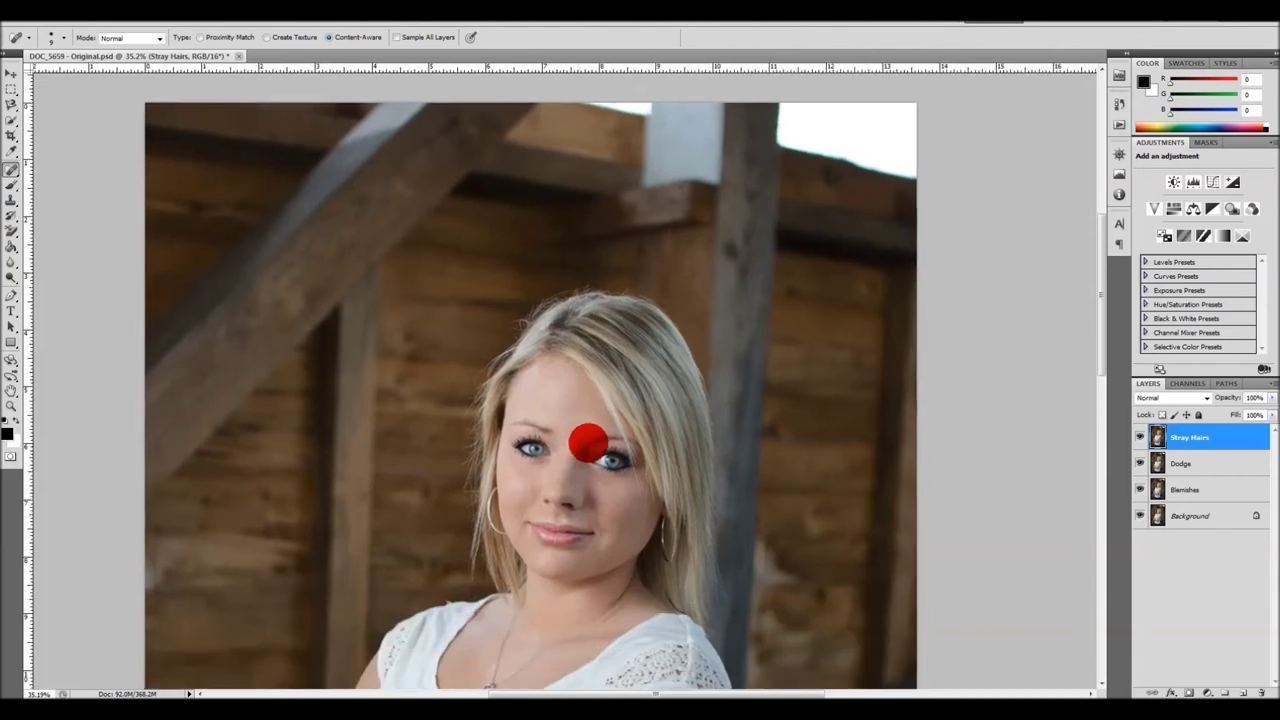
pyautogui.scroll(1, 627, 308)
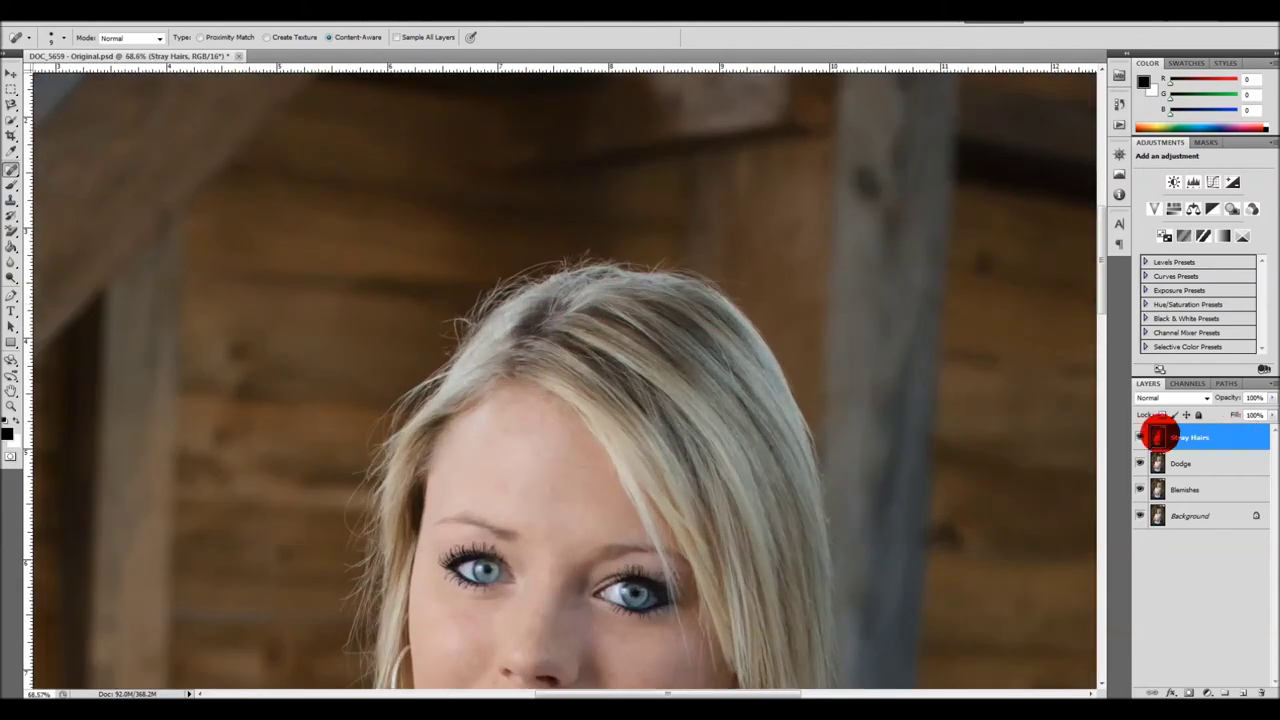
pyautogui.click(1140, 437)
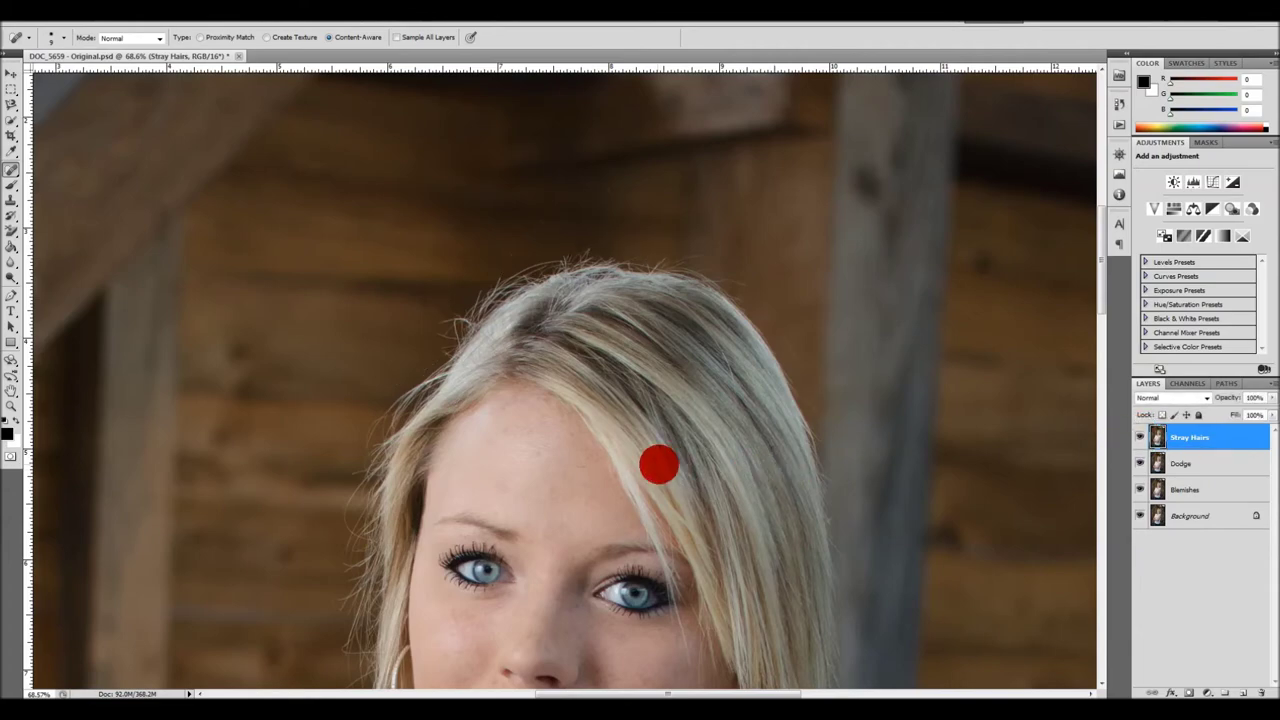
pyautogui.scroll(-2, 663, 463)
pyautogui.scroll(1, 604, 597)
pyautogui.scroll(1, 604, 597)
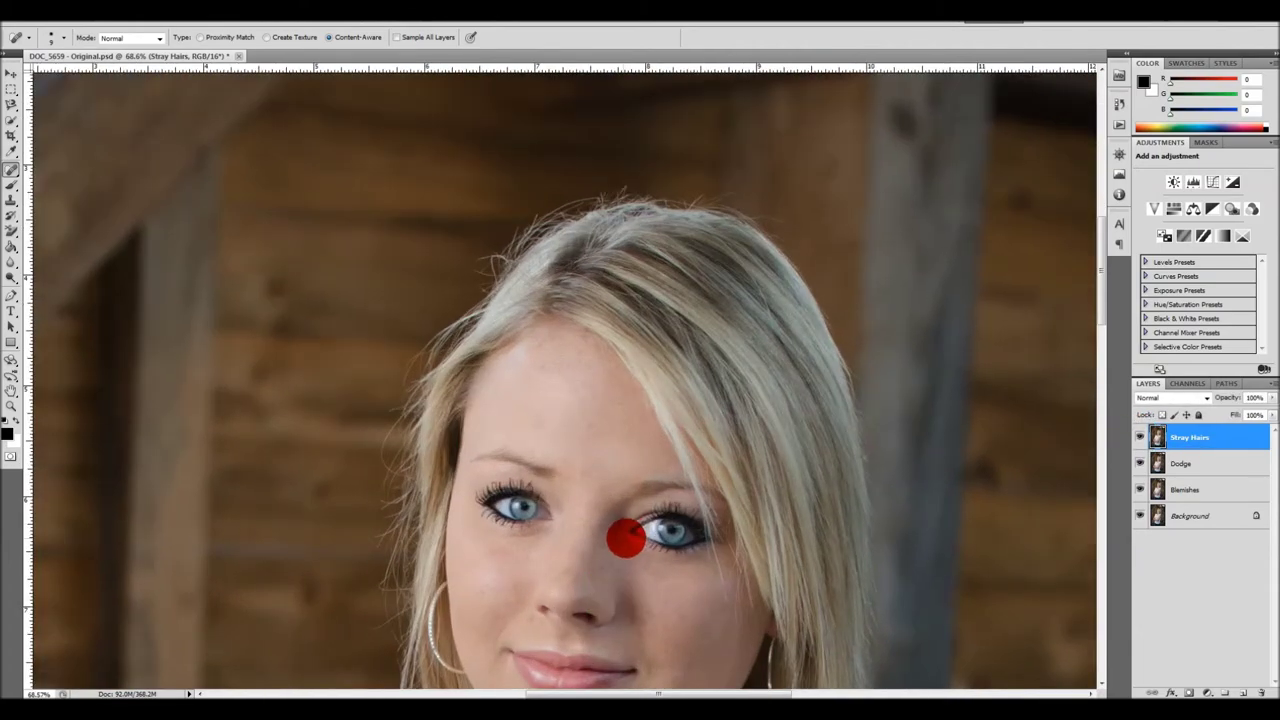
pyautogui.scroll(-3, 614, 549)
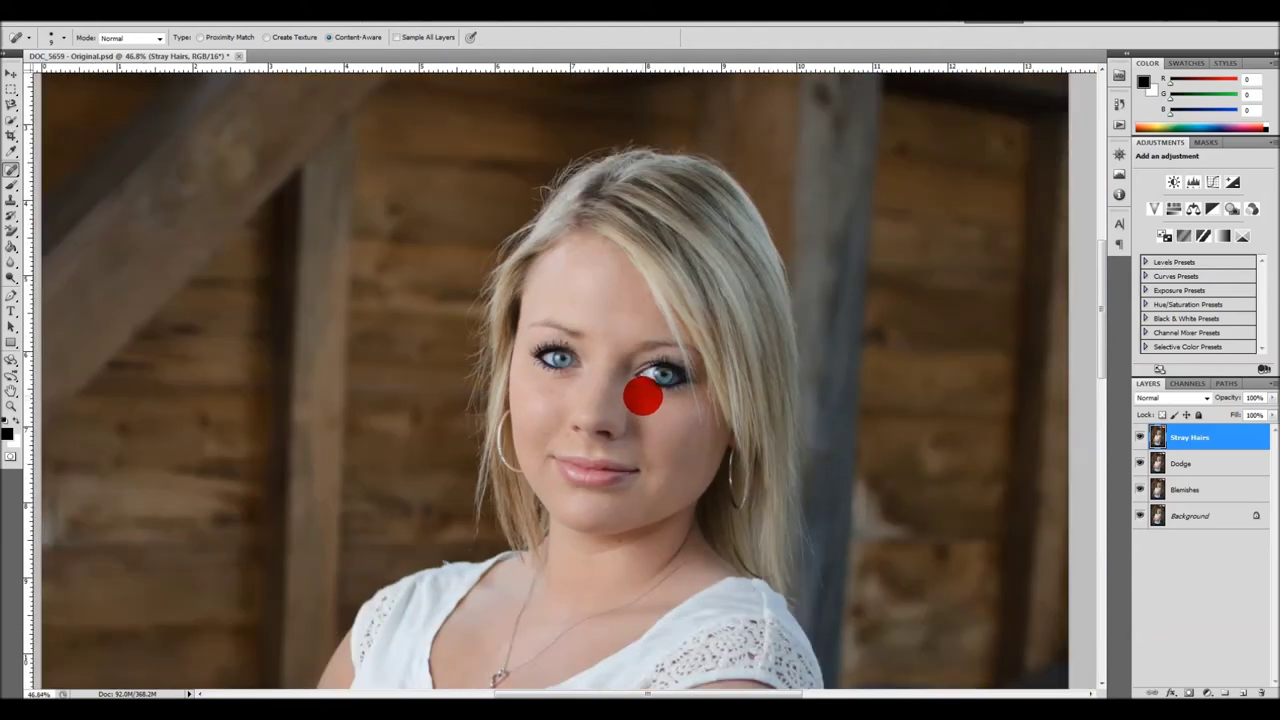
# Copy the retouched image onto a new top layer and name it Sharpen
pyautogui.hotkey('ctrl', 'shift', 'alt', 'n')
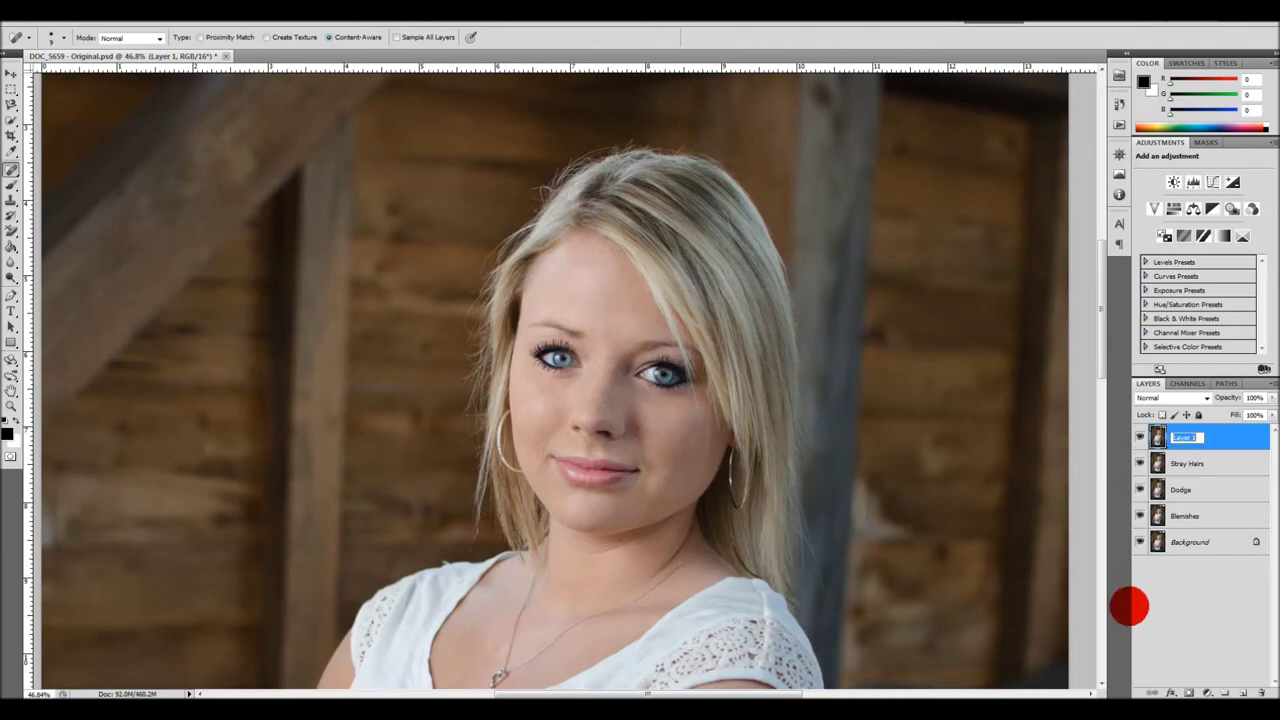
pyautogui.write('Sharpen')
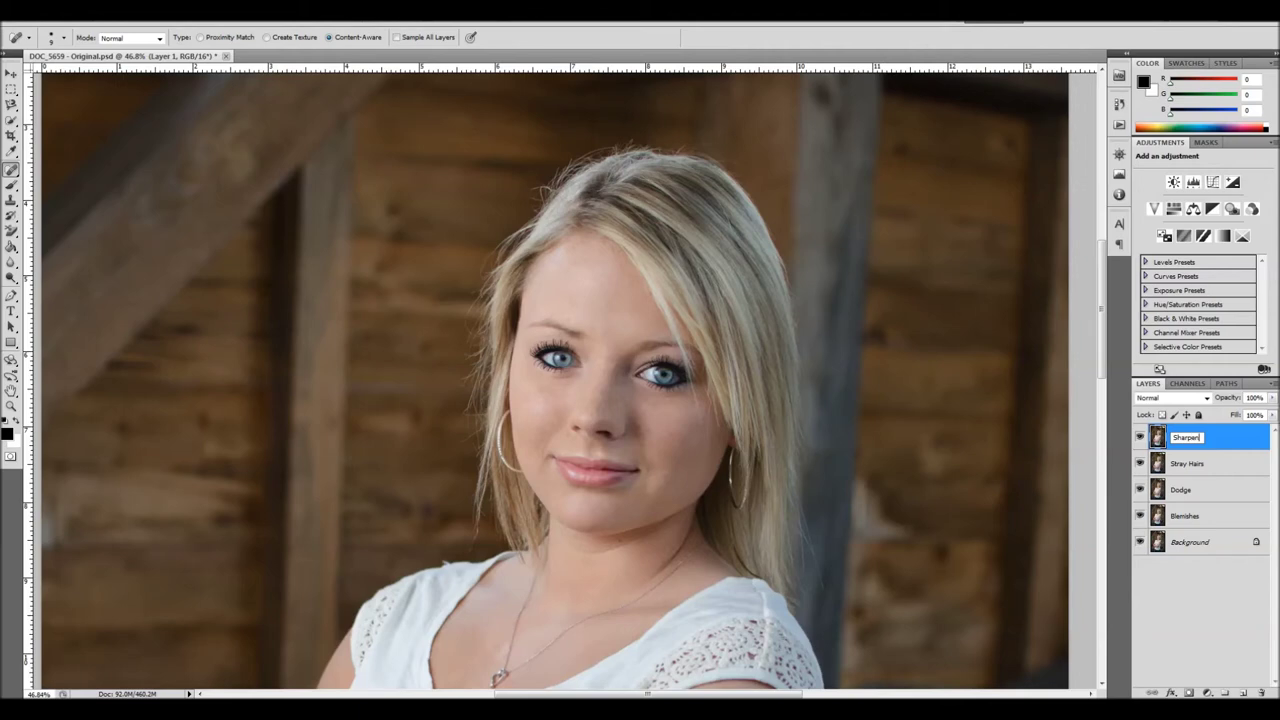
pyautogui.click(1129, 606)
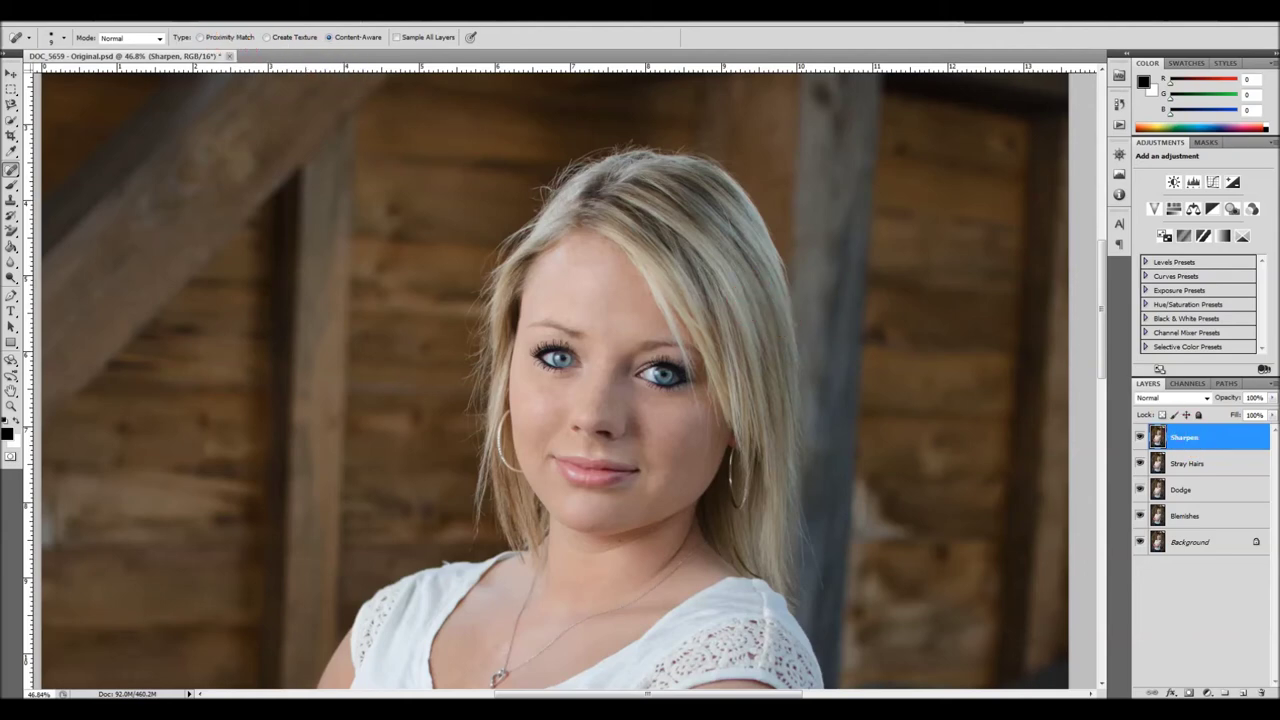
# Apply the High Pass filter with a radius of 5.0 pixels to the Sharpen layer
pyautogui.hotkey('alt', 't')
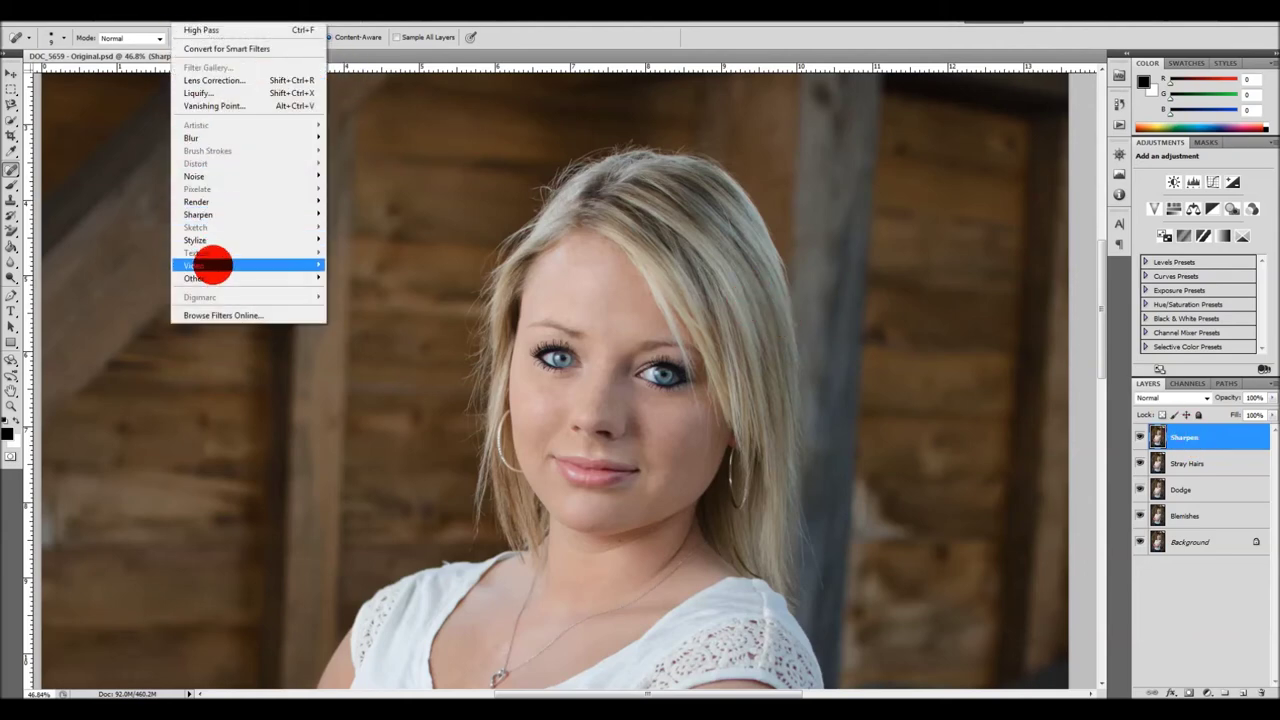
pyautogui.moveTo(203, 274)
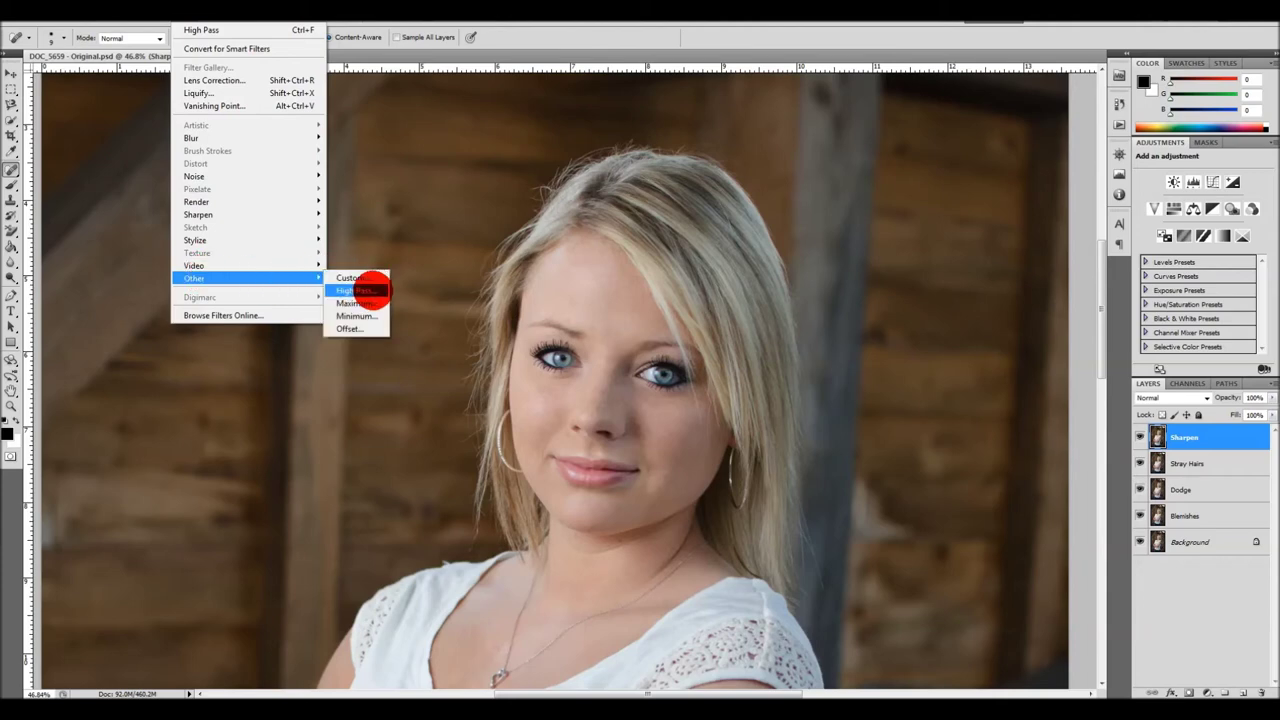
pyautogui.click(358, 289)
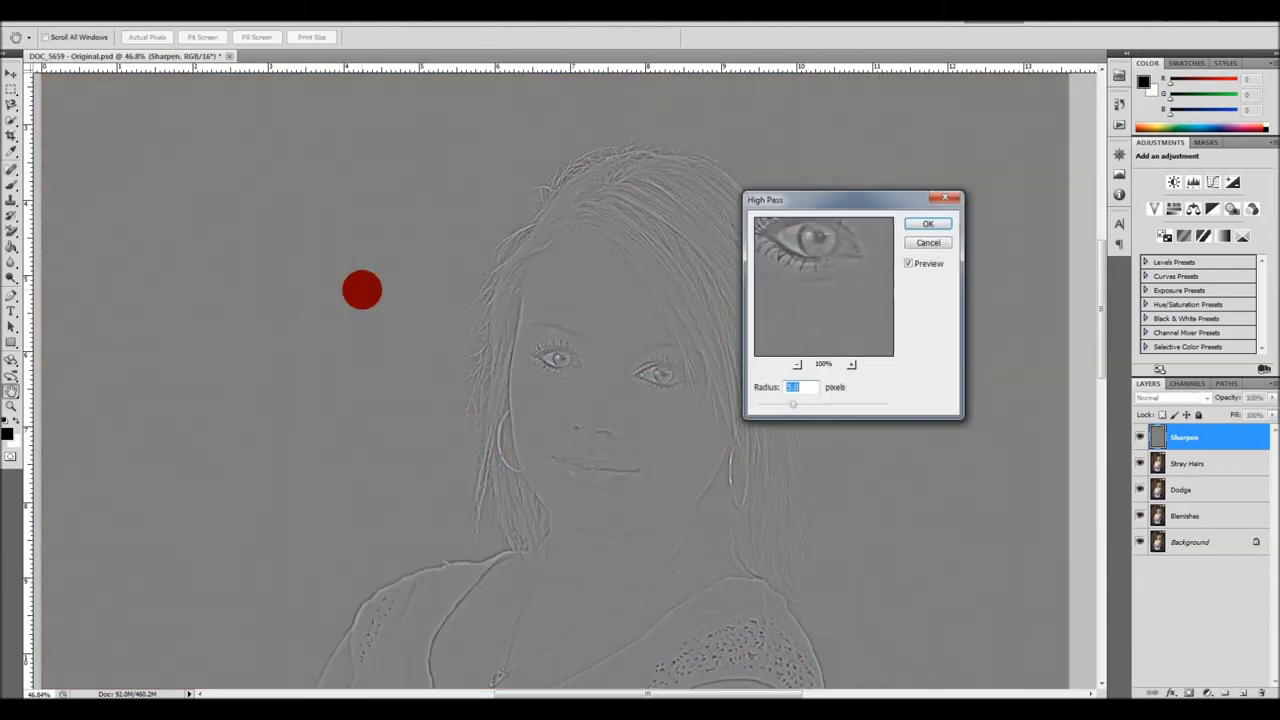
pyautogui.click(800, 384)
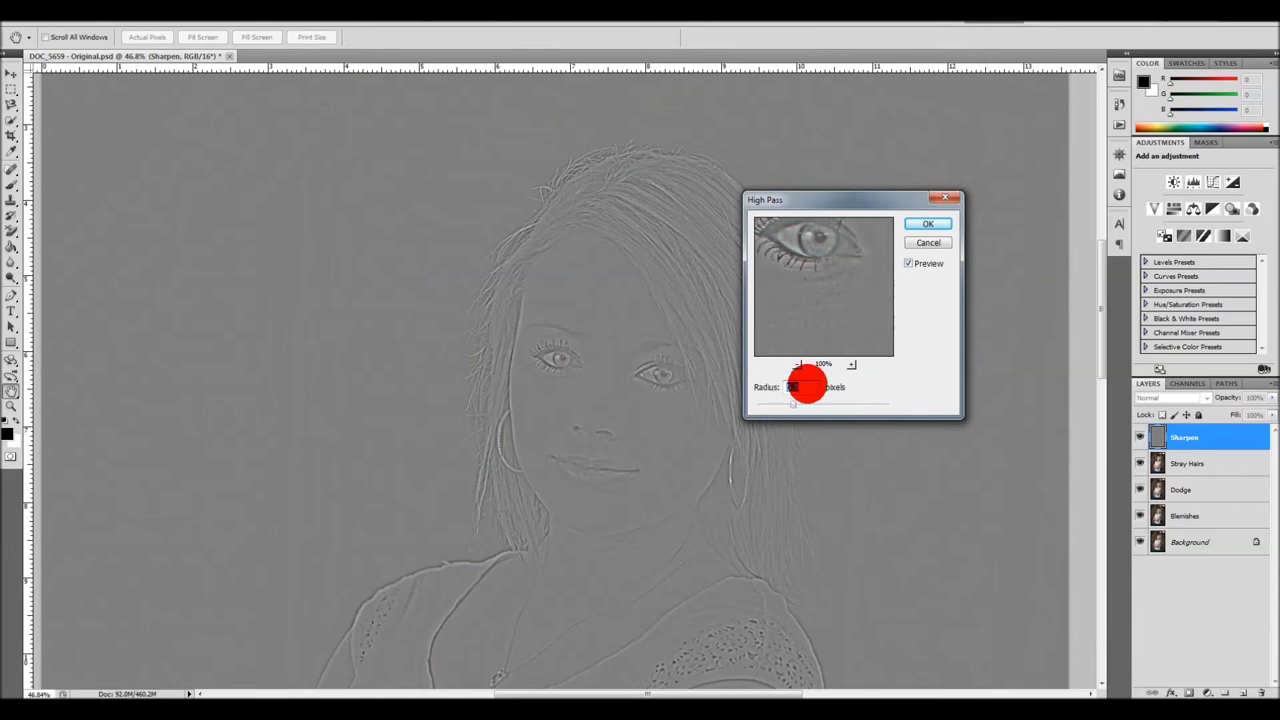
pyautogui.moveTo(806, 385)
pyautogui.mouseDown()
pyautogui.moveTo(772, 387)
pyautogui.moveTo(790, 397)
pyautogui.mouseUp()
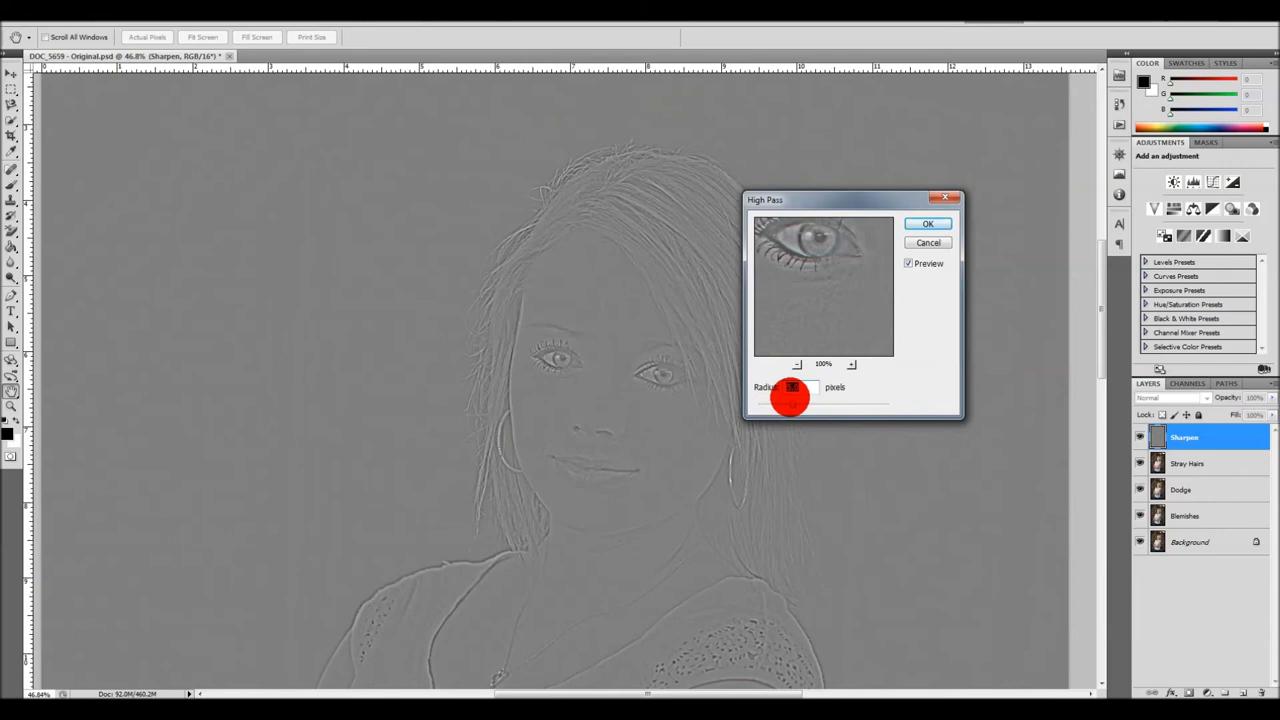
pyautogui.moveTo(790, 397); pyautogui.dragTo(790, 397)
pyautogui.click(922, 221)
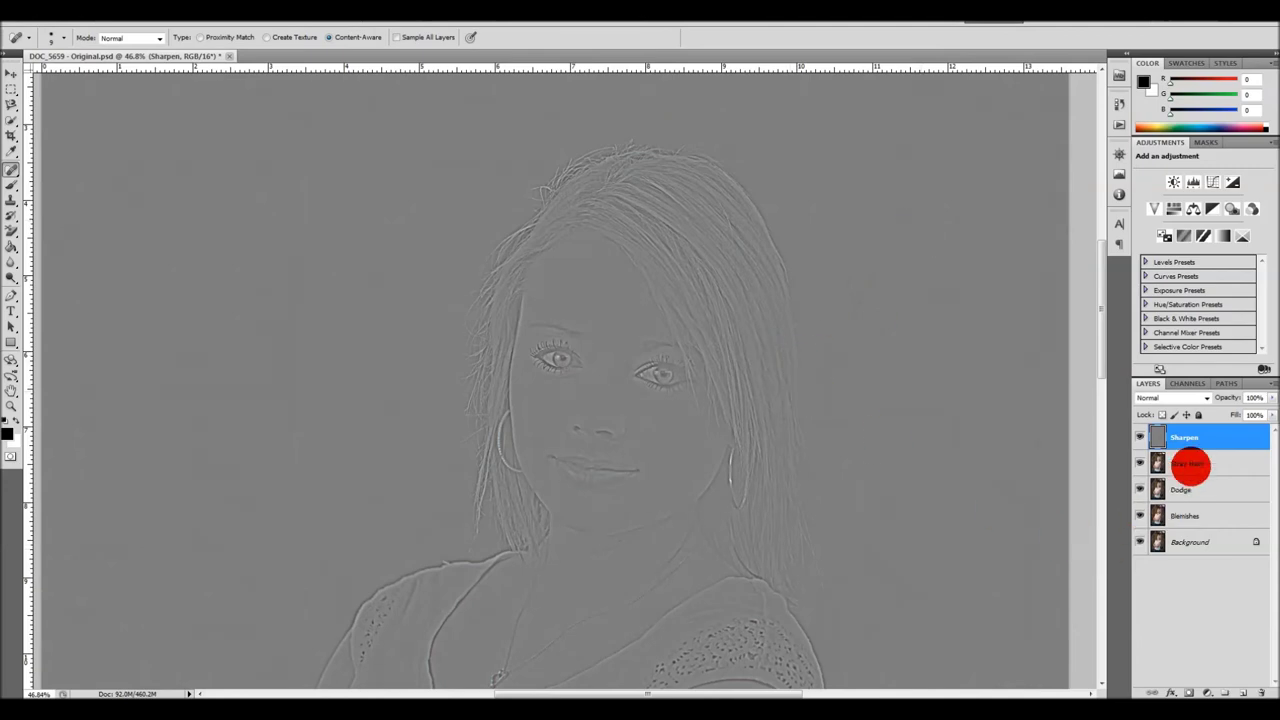
# Set the Sharpen layer's blend mode to Overlay and keep that layer selected
pyautogui.click(1205, 397)
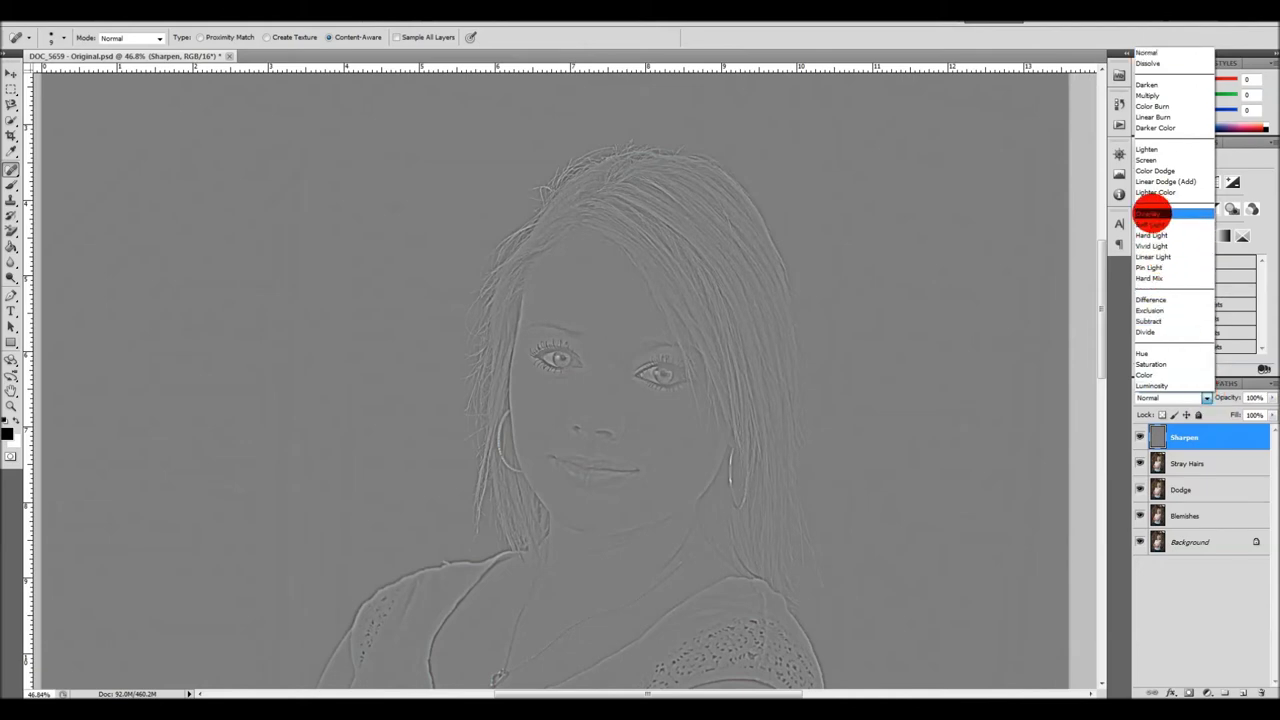
pyautogui.click(1152, 213)
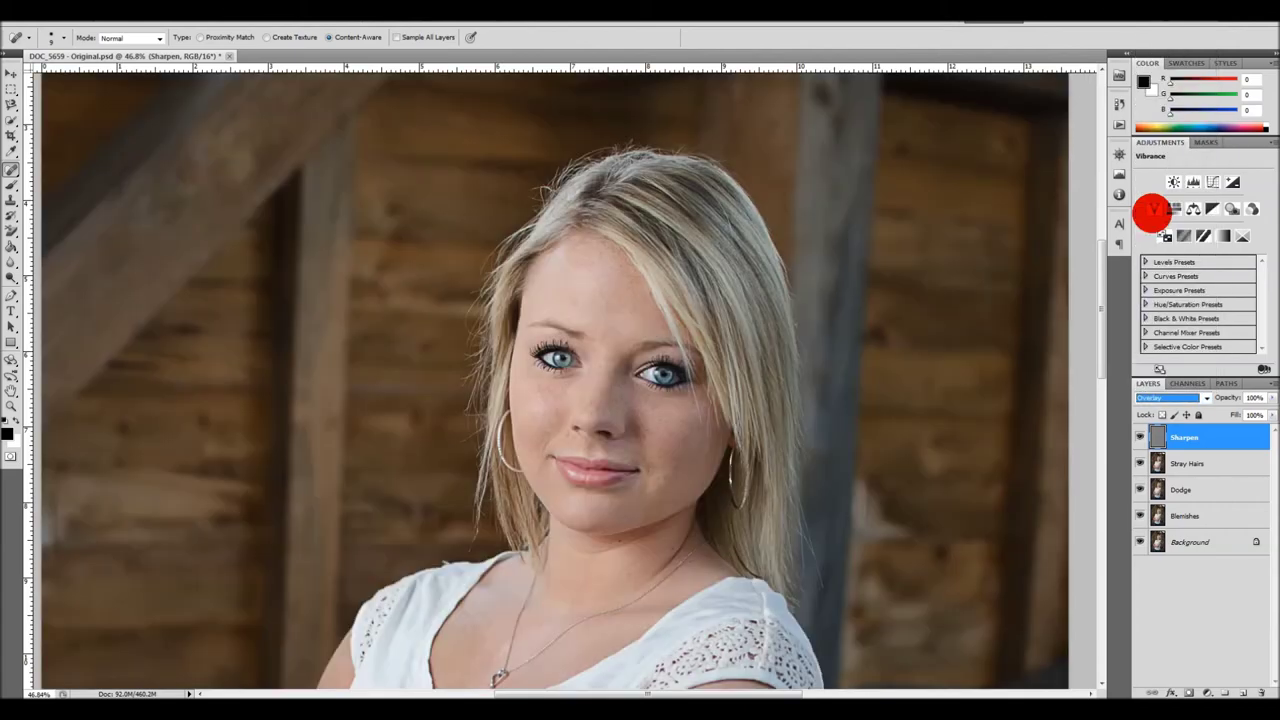
pyautogui.click(1180, 591)
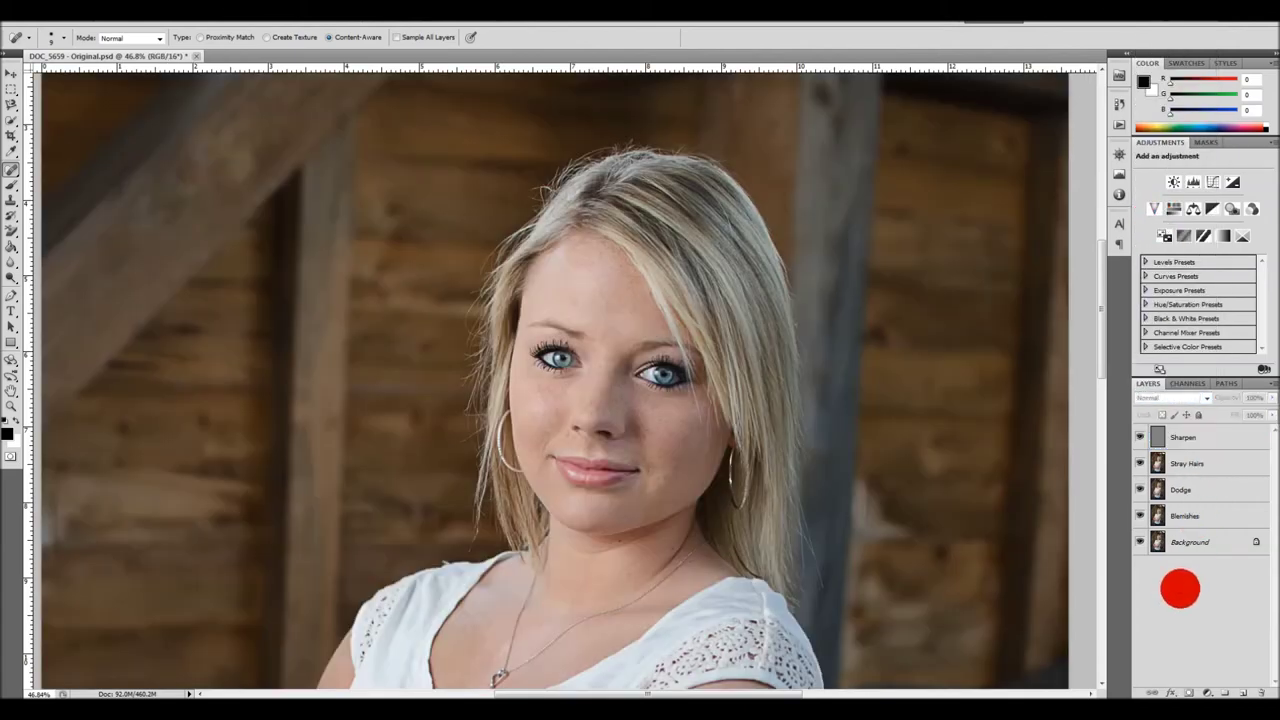
pyautogui.click(1198, 436)
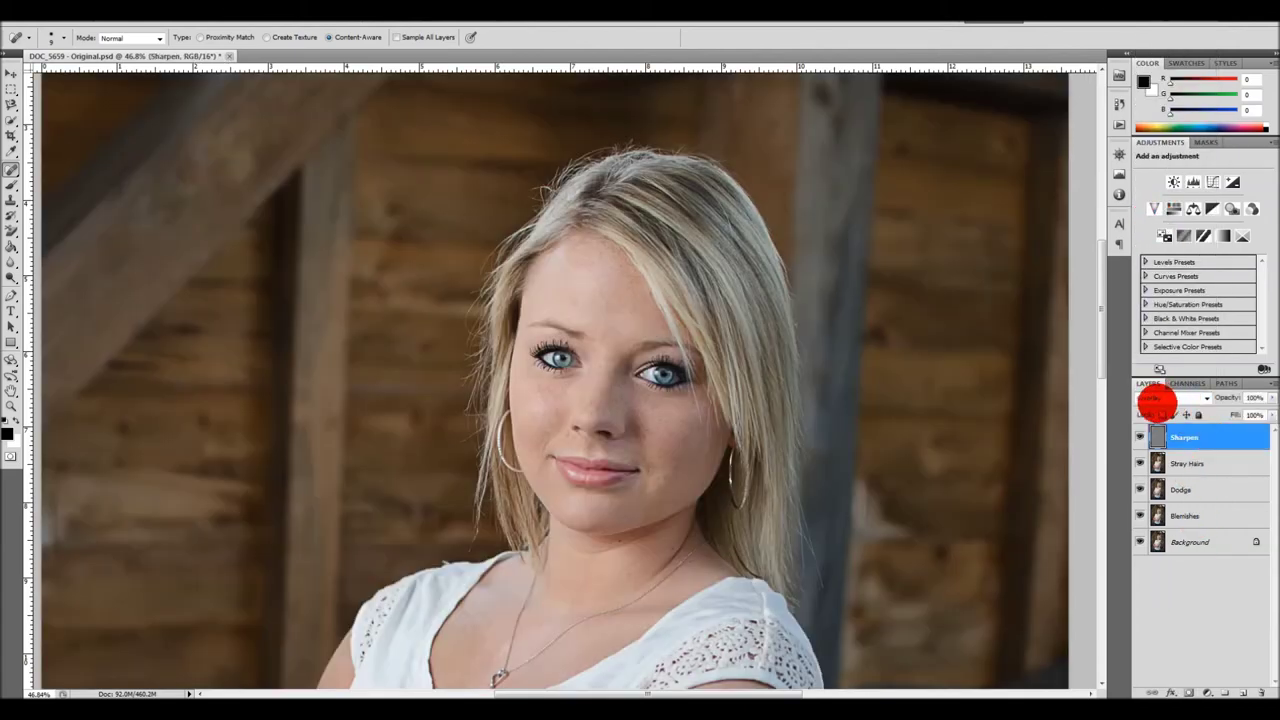
# Compare the portrait with the Sharpen layer hidden and shown several times, leaving it visible
pyautogui.click(1140, 437)
pyautogui.click(1140, 437)
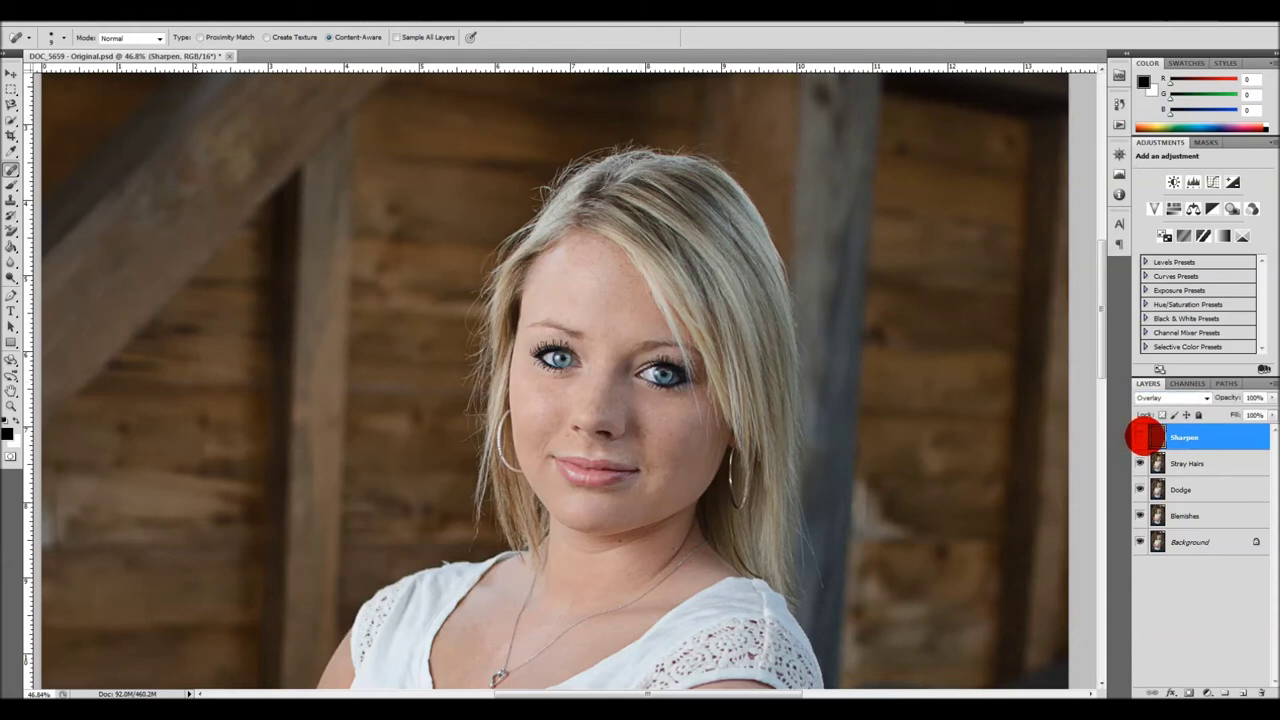
pyautogui.click(1140, 437)
pyautogui.click(1140, 437)
pyautogui.click(1140, 437)
pyautogui.click(1140, 437)
pyautogui.click(1140, 437)
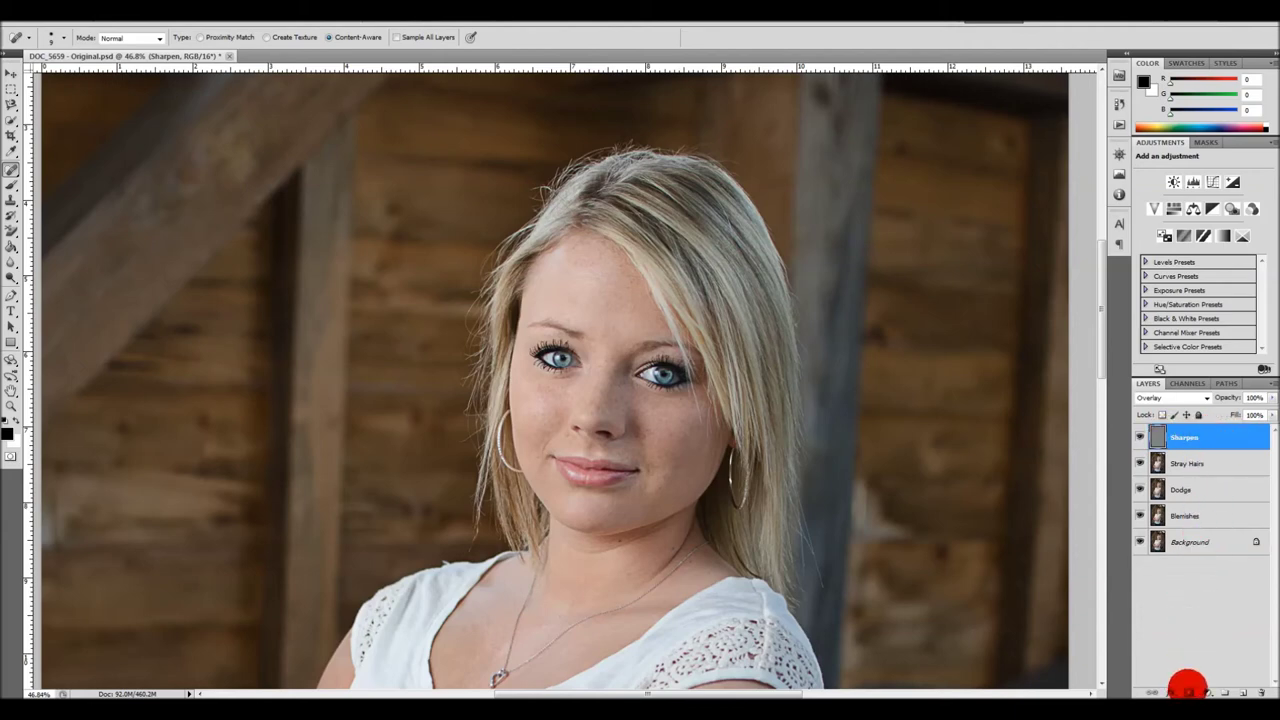
# Add a layer mask to the Sharpen layer, invert it to black, and keep the mask selected for editing
pyautogui.click(1188, 691)
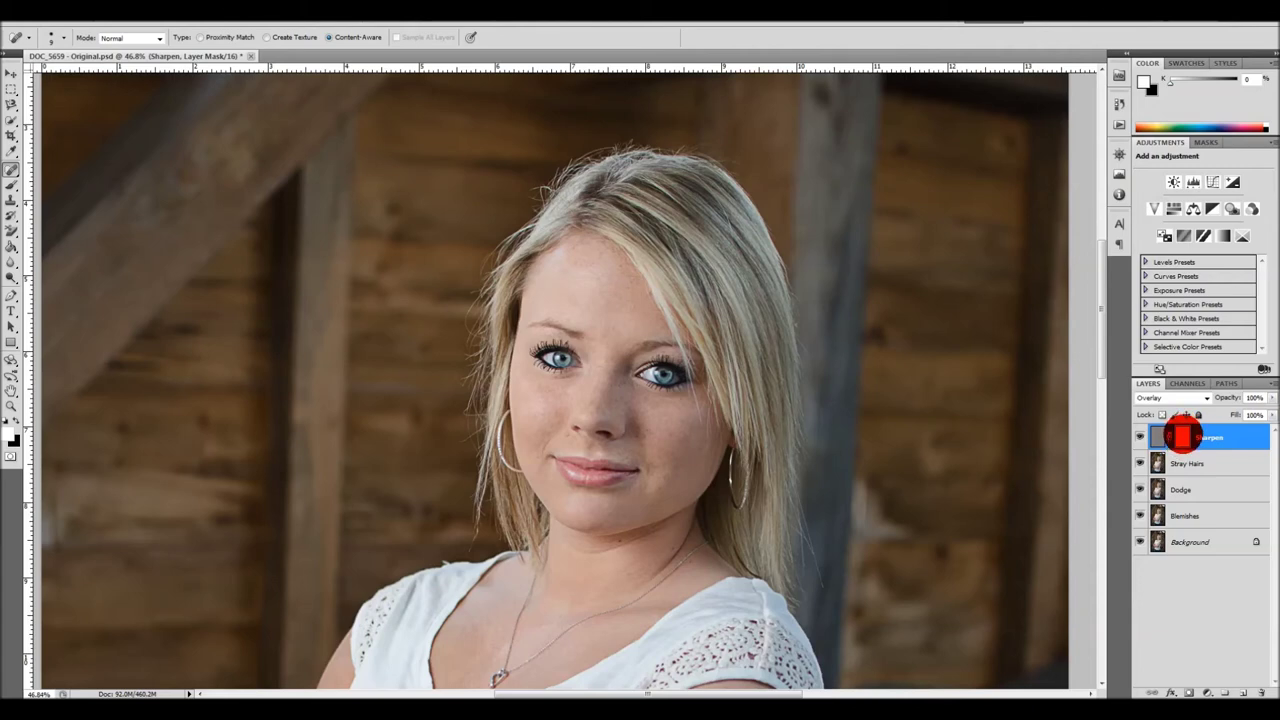
pyautogui.hotkey('ctrl', 'i')
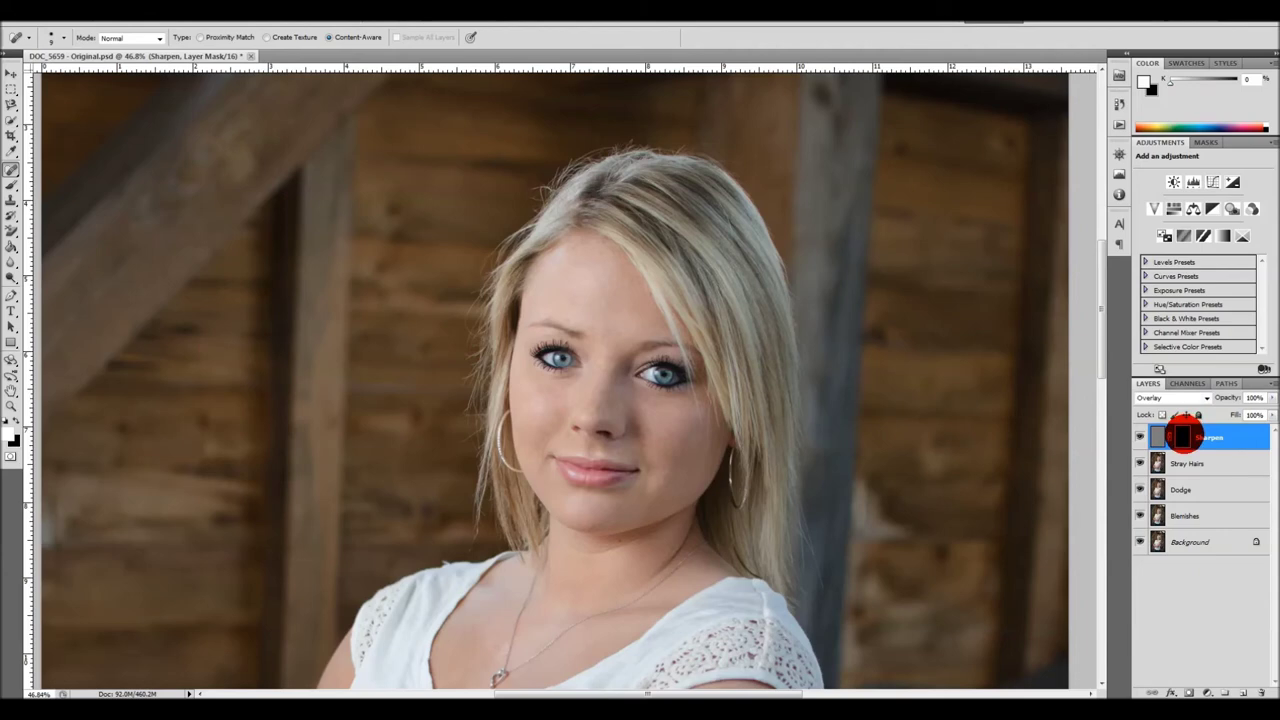
pyautogui.click(1160, 437)
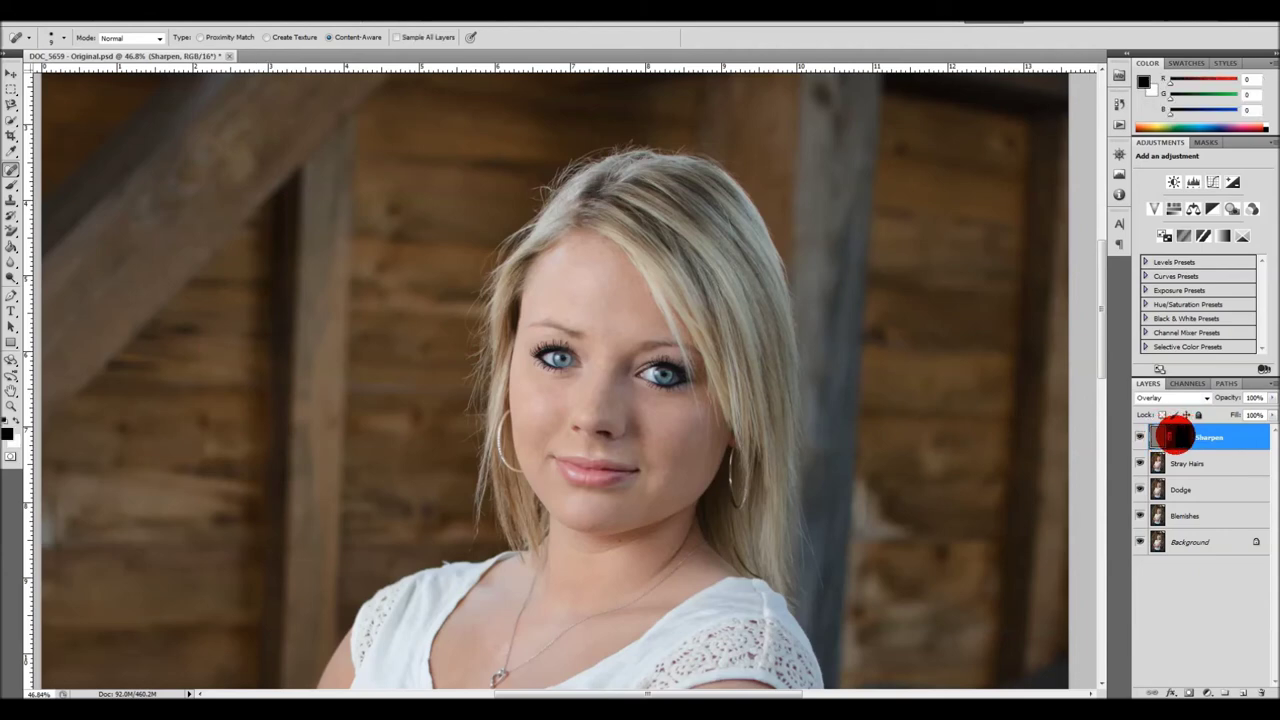
pyautogui.click(1181, 436)
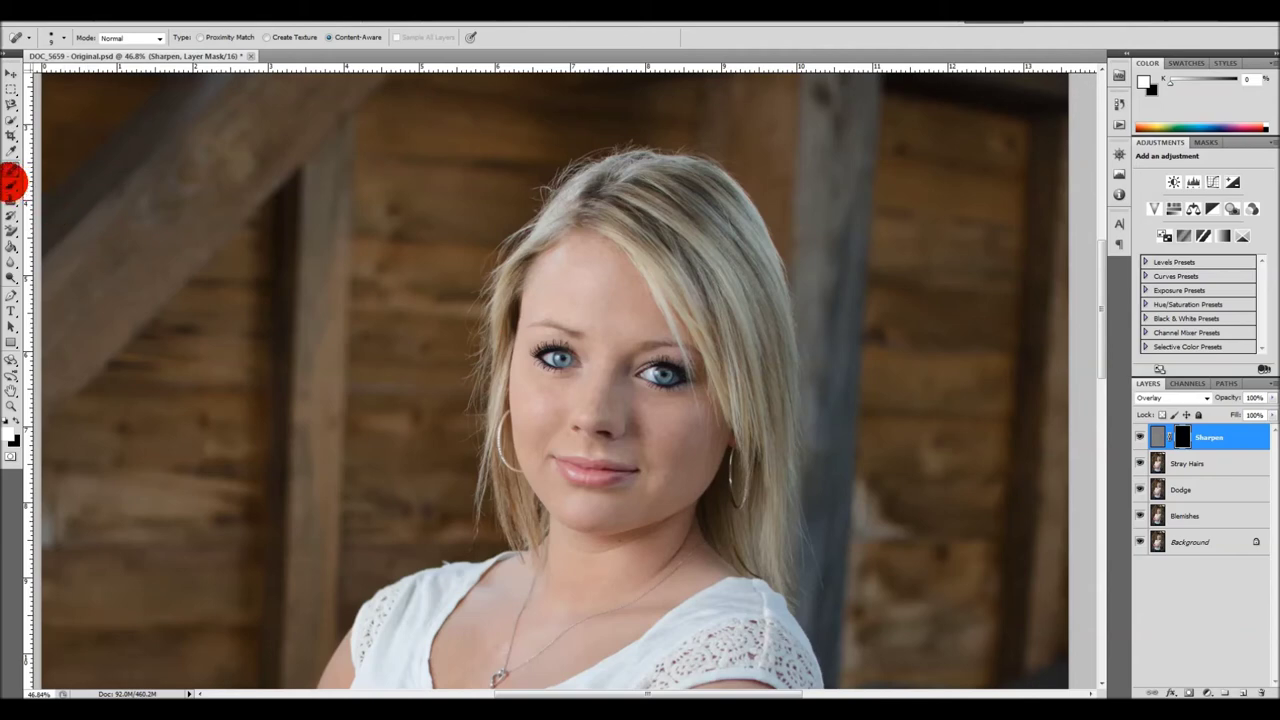
# Choose the Brush tool for painting on the Sharpen mask and reduce its size to 250
pyautogui.click(12, 183)
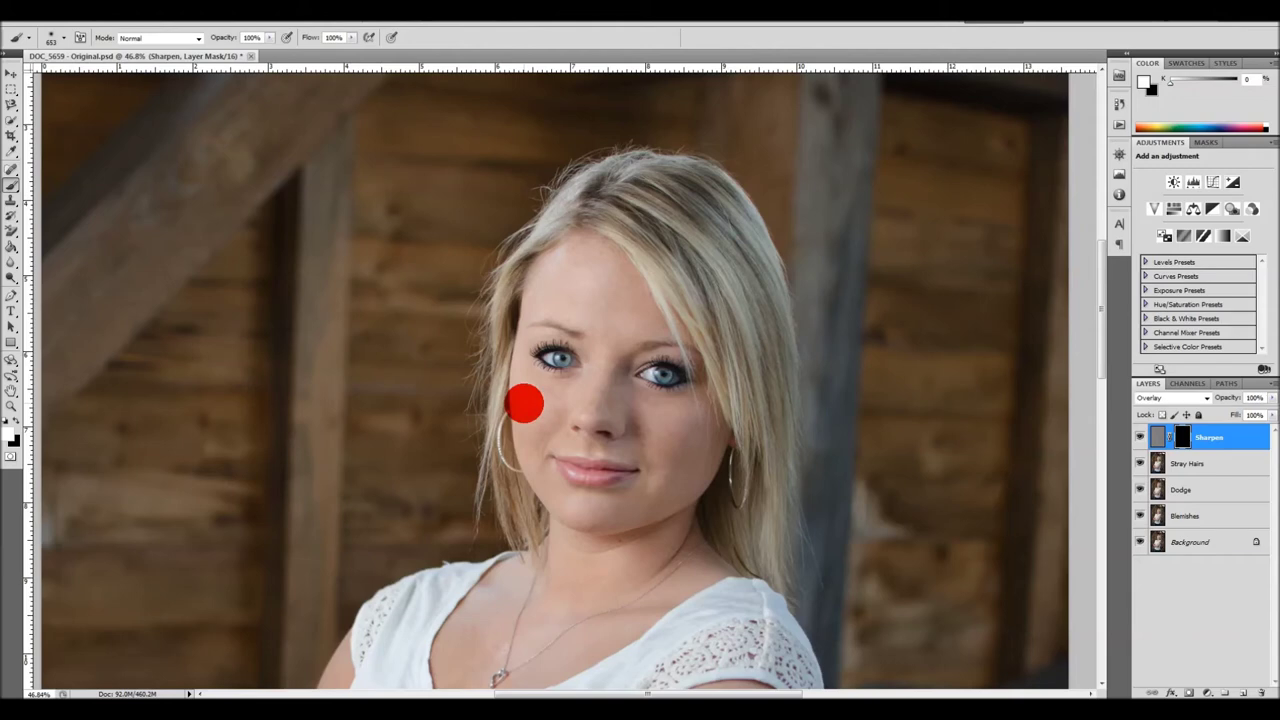
pyautogui.press('[')
pyautogui.press('[')
pyautogui.press('[')
pyautogui.press('[')
pyautogui.press('[')
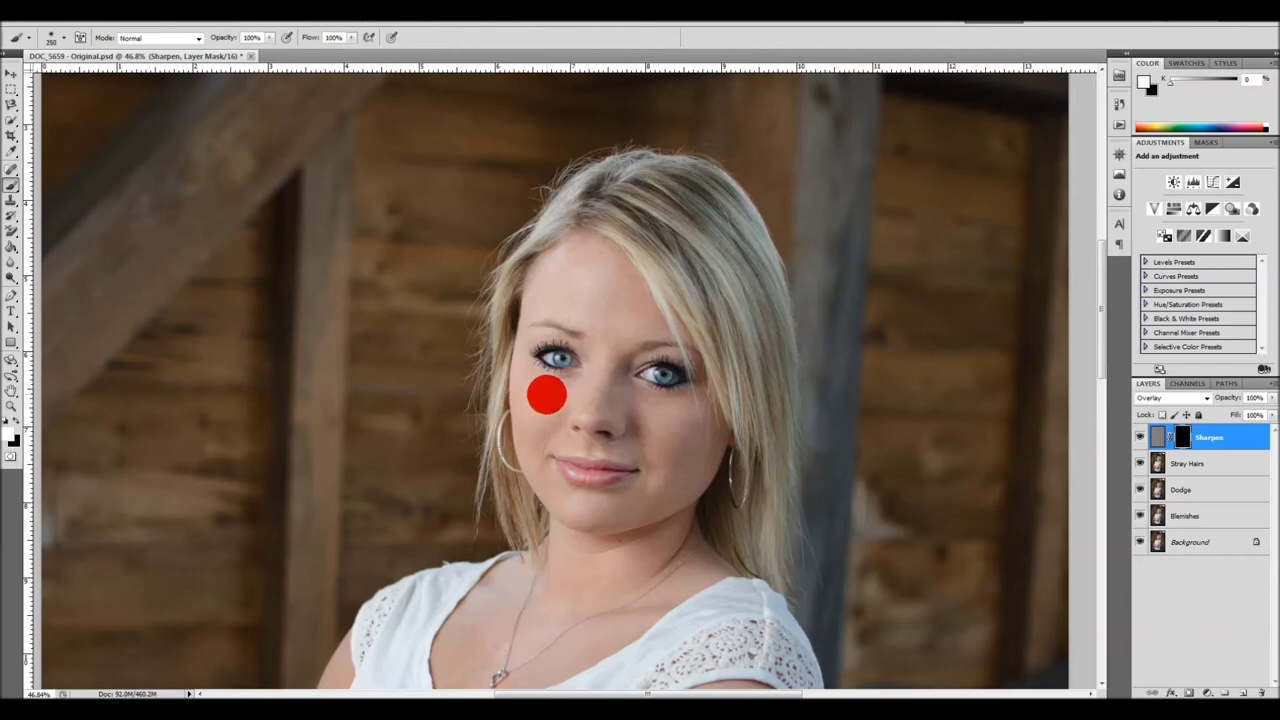
# Reselect the Sharpen layer's mask, with white as the foreground colour and the brush reduced to size 150
pyautogui.click(1208, 442)
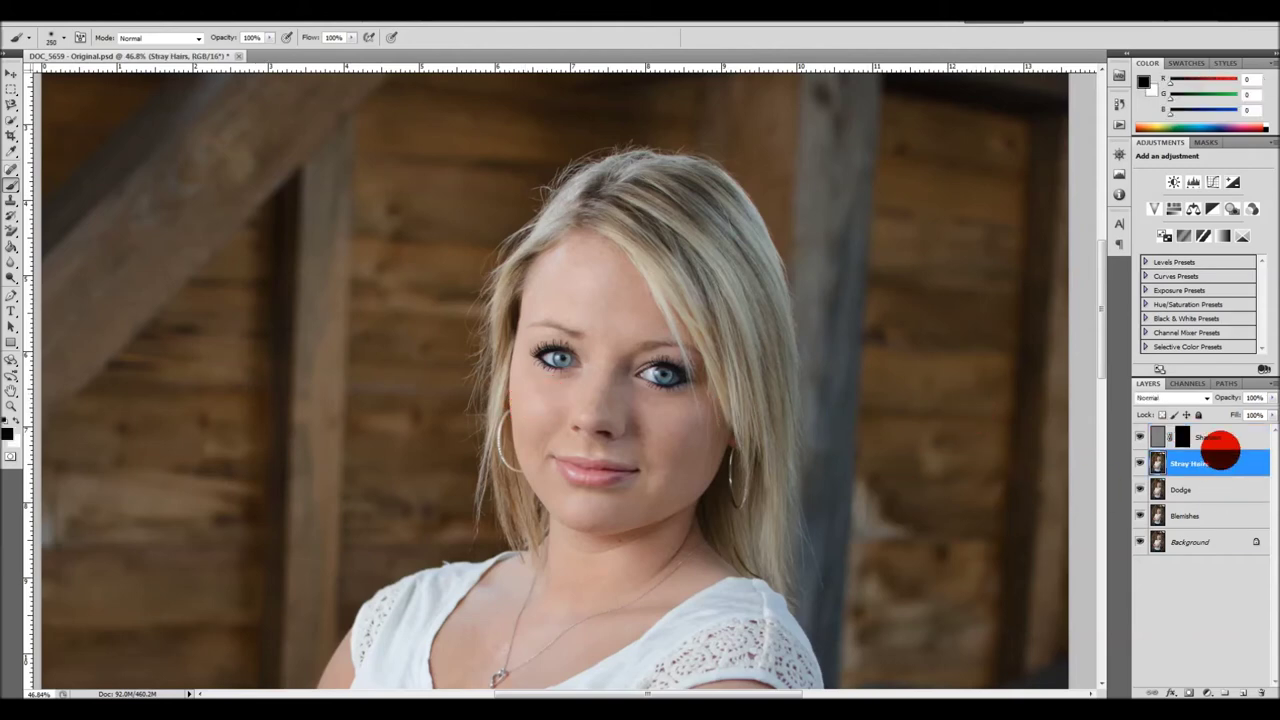
pyautogui.press('[')
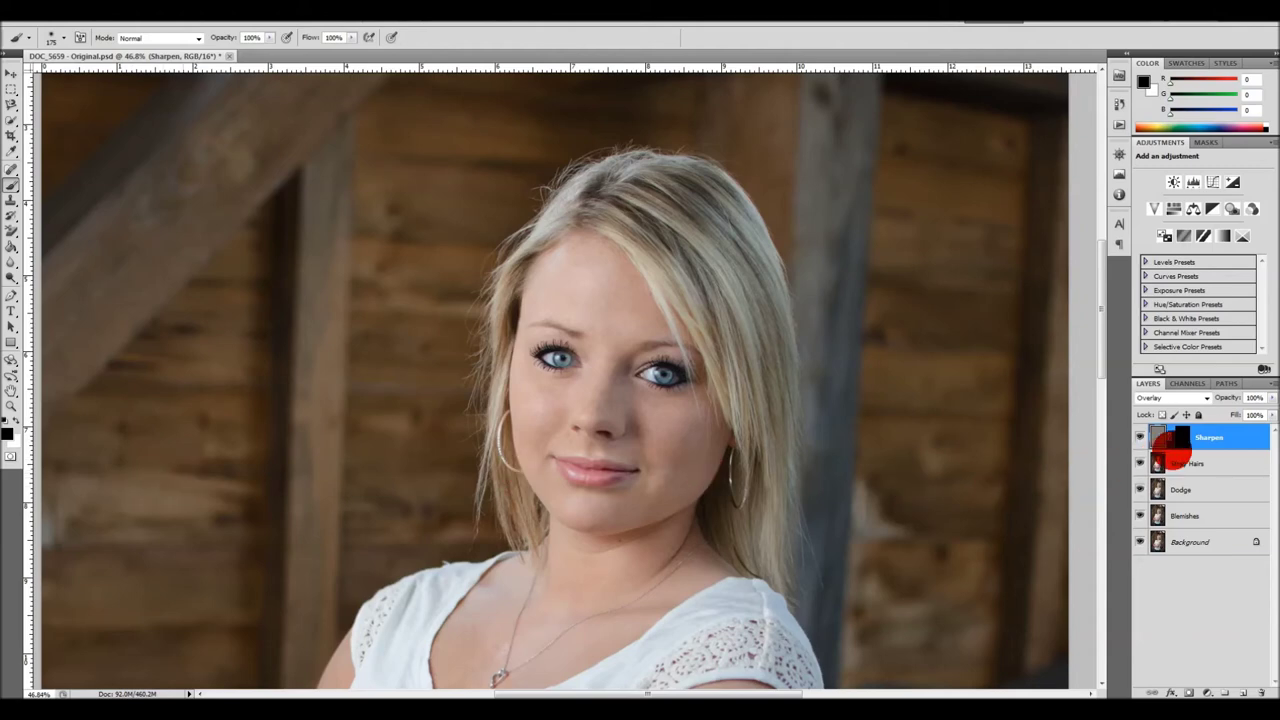
pyautogui.click(1177, 435)
pyautogui.press('x')
pyautogui.press('[')
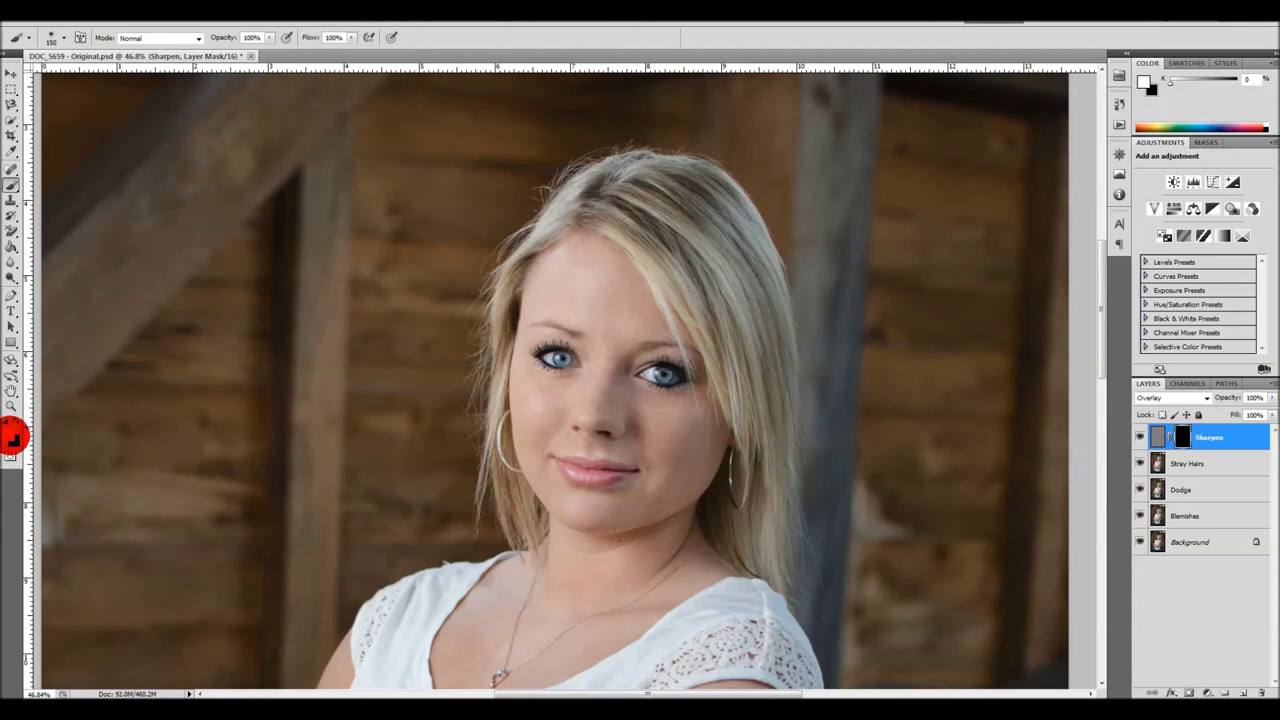
pyautogui.click(17, 426)
pyautogui.click(17, 426)
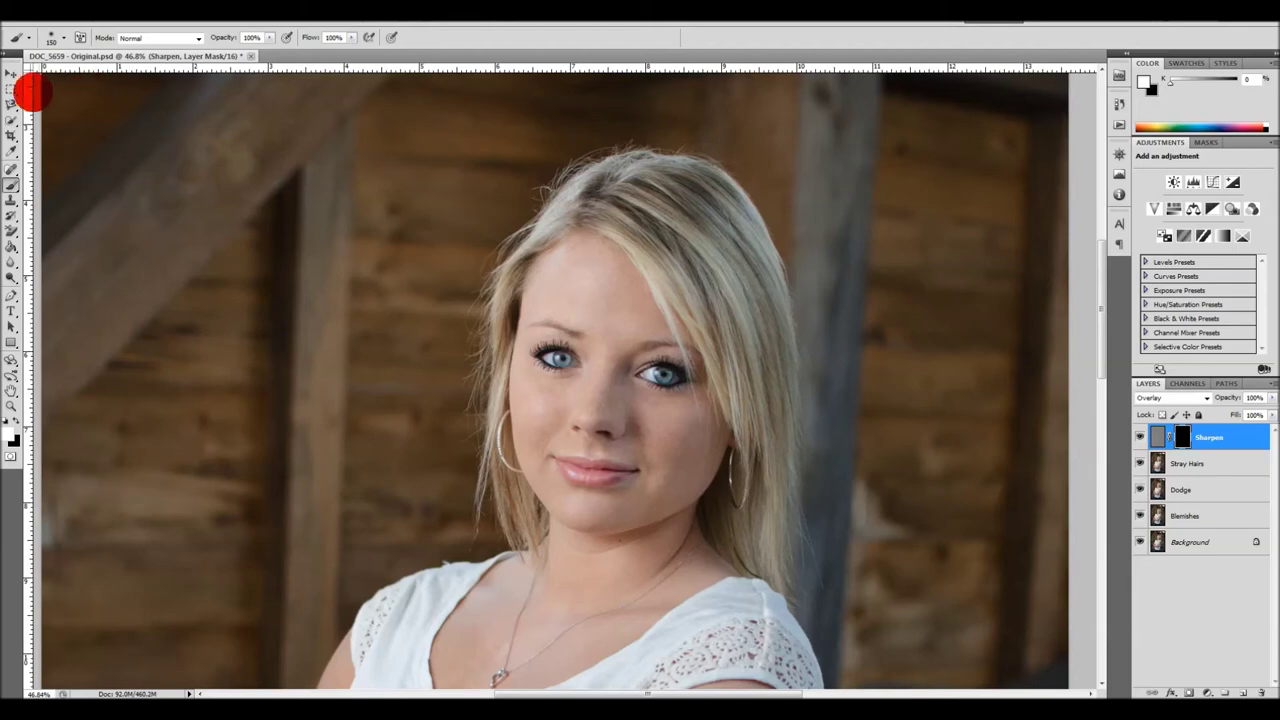
# Examine the portrait from a distance with the Move tool, including the blouse and arms, and return to the face
pyautogui.click(11, 74)
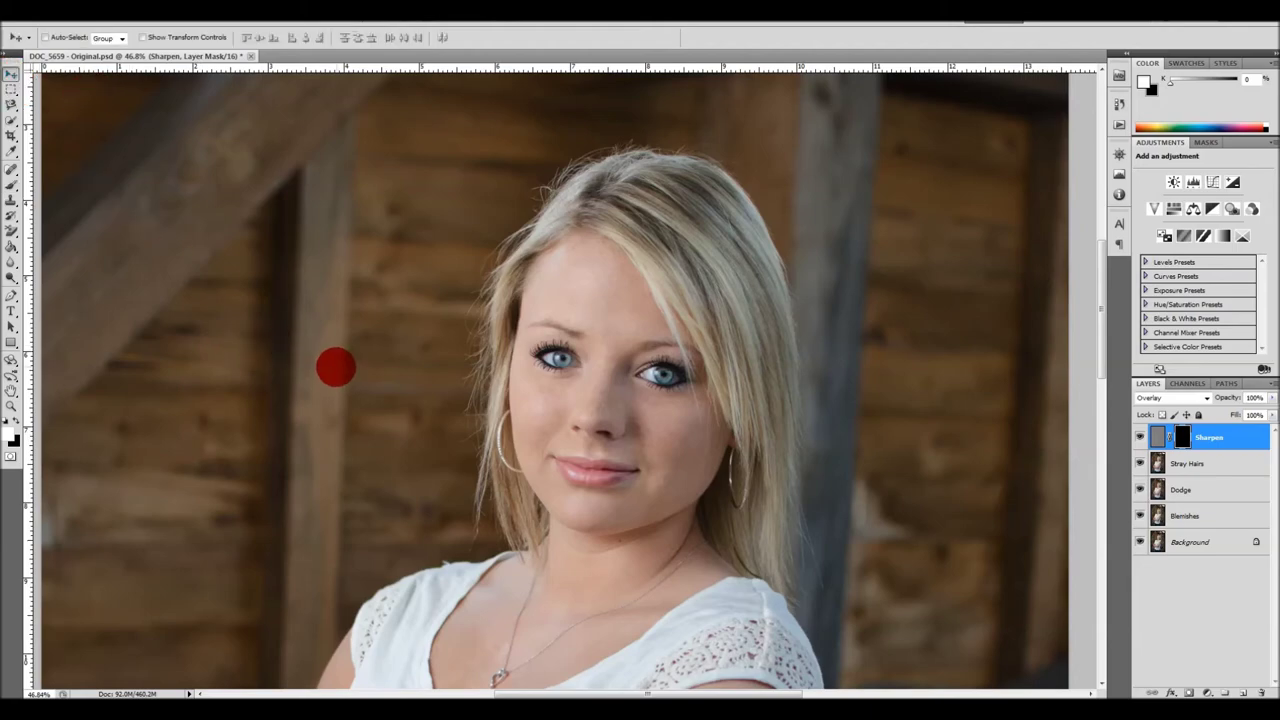
pyautogui.scroll(-3, 343, 374)
pyautogui.scroll(1, 349, 374)
pyautogui.scroll(1, 600, 250)
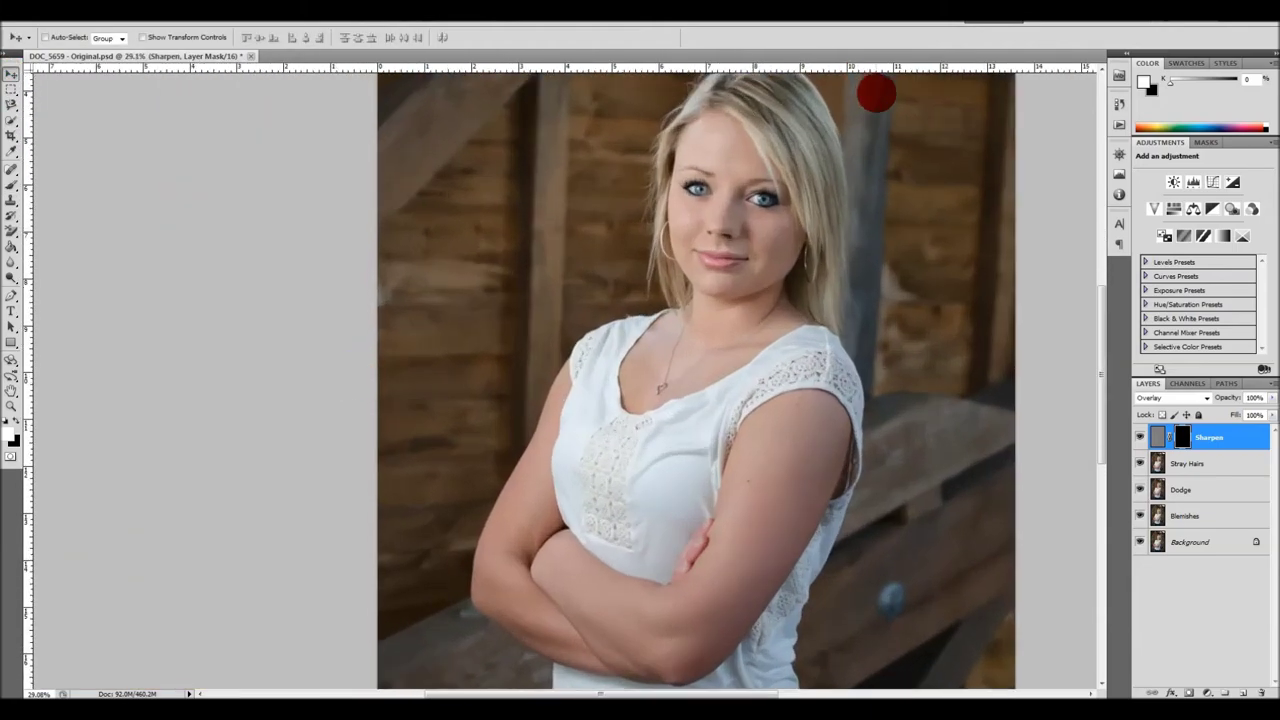
pyautogui.scroll(-3, 734, 266)
pyautogui.scroll(1, 599, 267)
pyautogui.scroll(4, 599, 267)
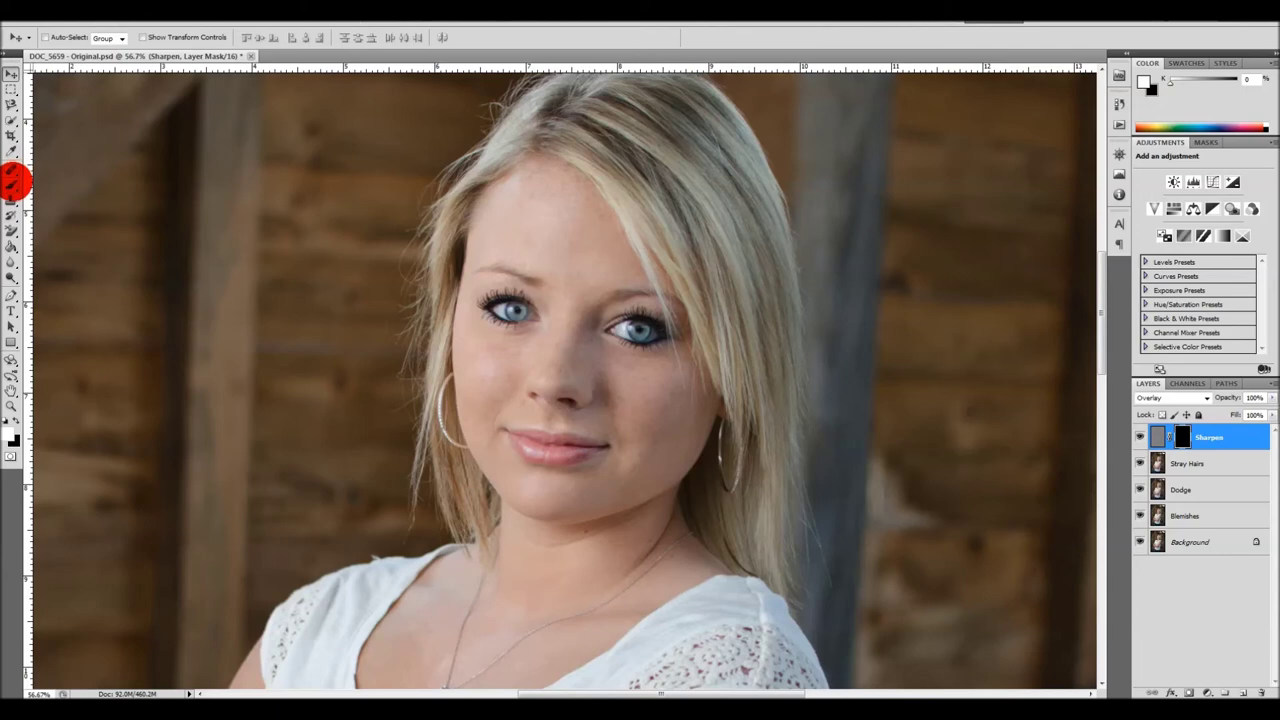
# Reactivate the Brush tool on the Sharpen mask with white as the foreground colour
pyautogui.click(12, 181)
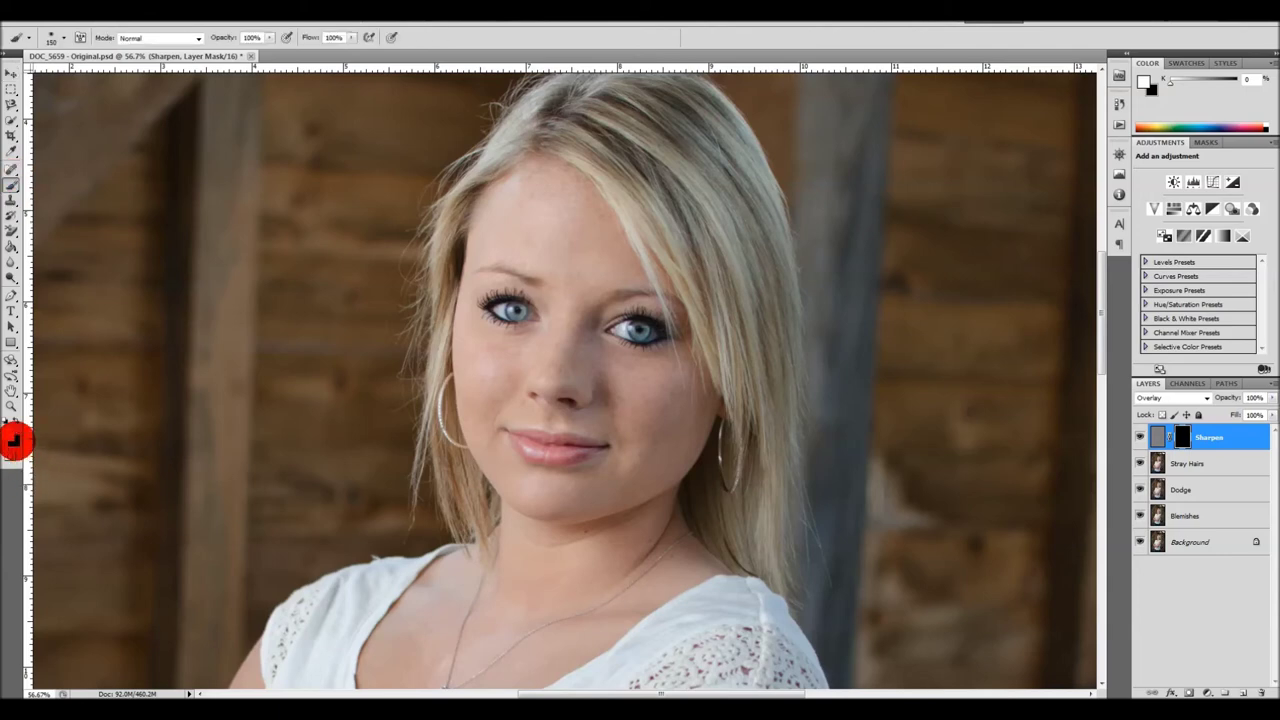
pyautogui.click(20, 430)
pyautogui.click(20, 430)
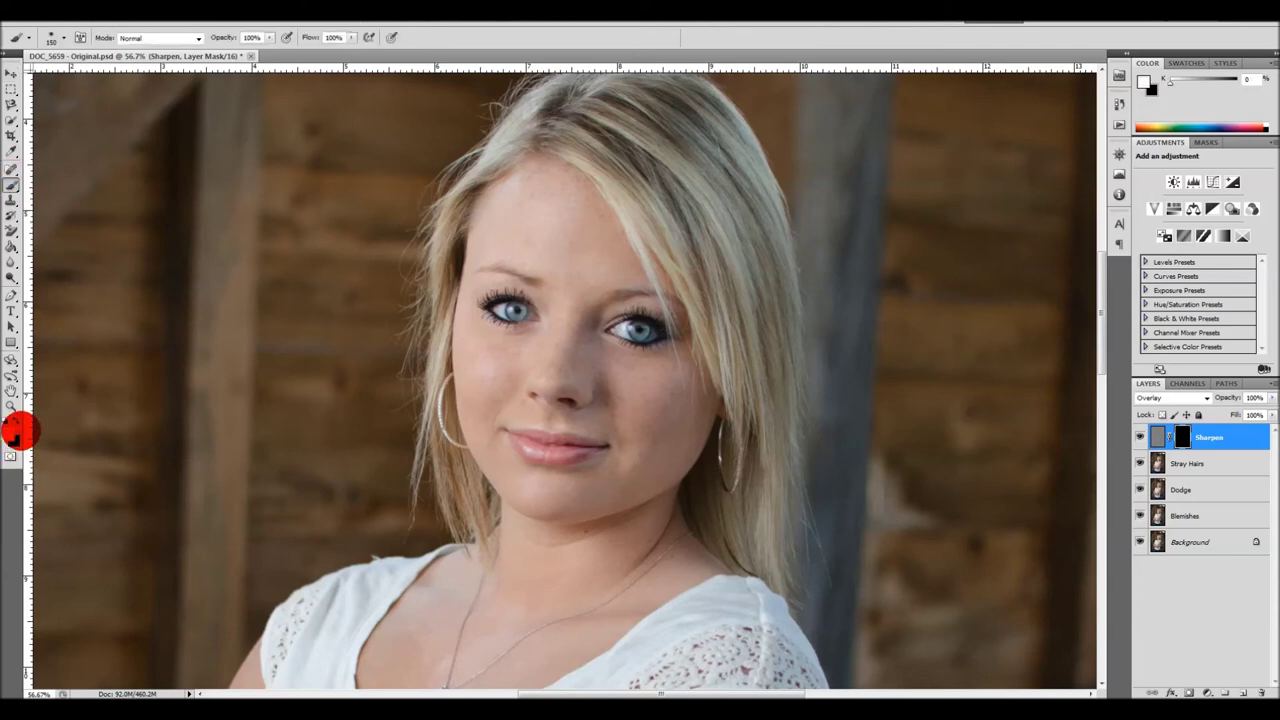
pyautogui.click(1184, 437)
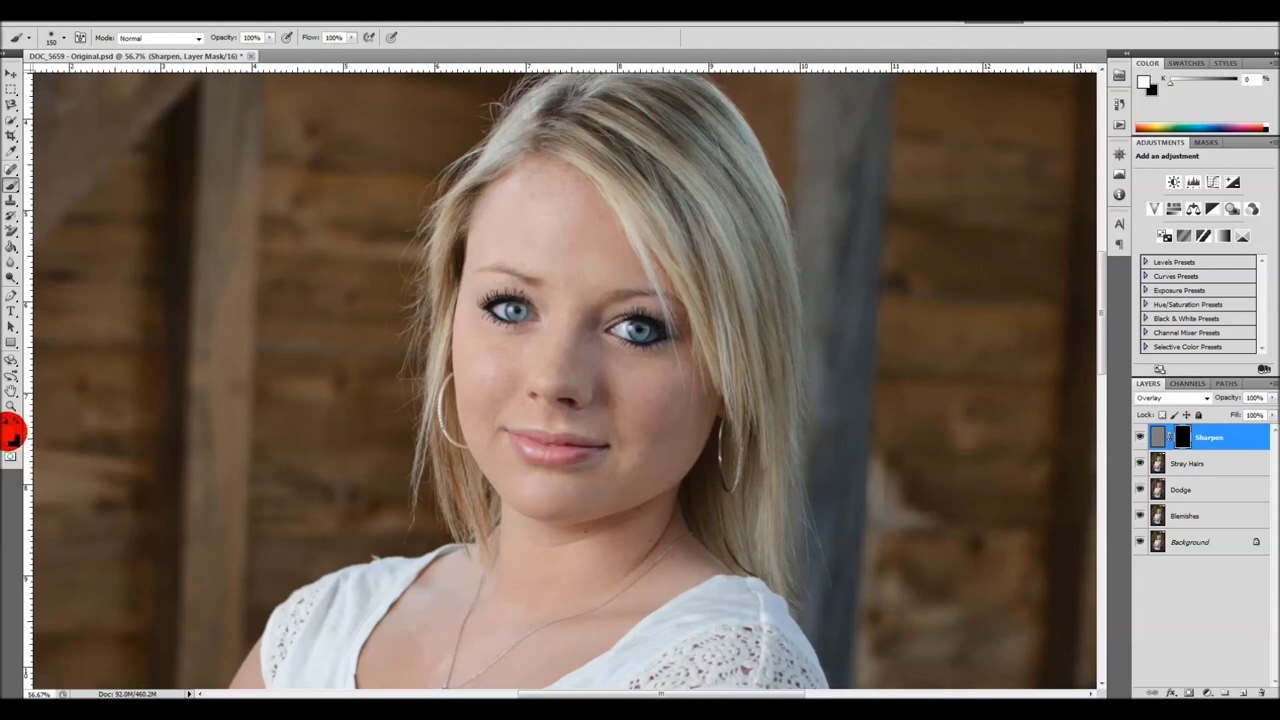
pyautogui.click(16, 432)
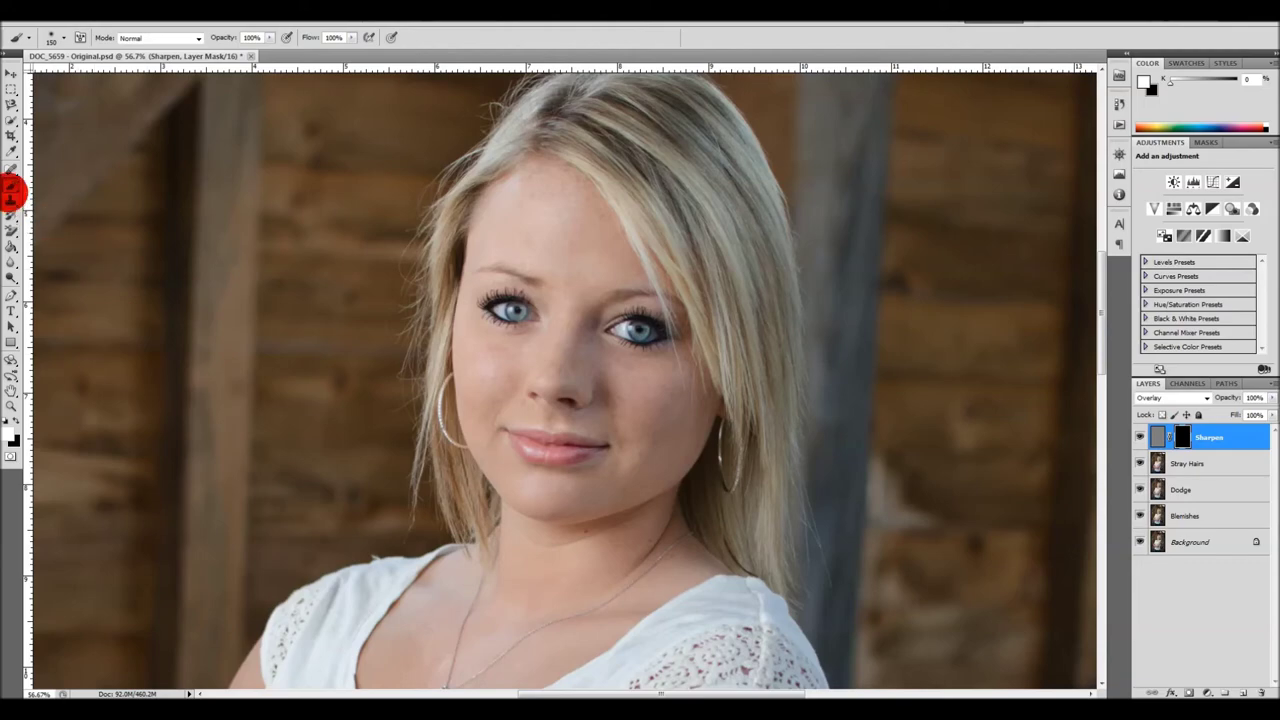
# Paint white on the Sharpen mask along the upper eyelashes of the eye on the image's left side, lash by lash
pyautogui.scroll(3, 620, 269)
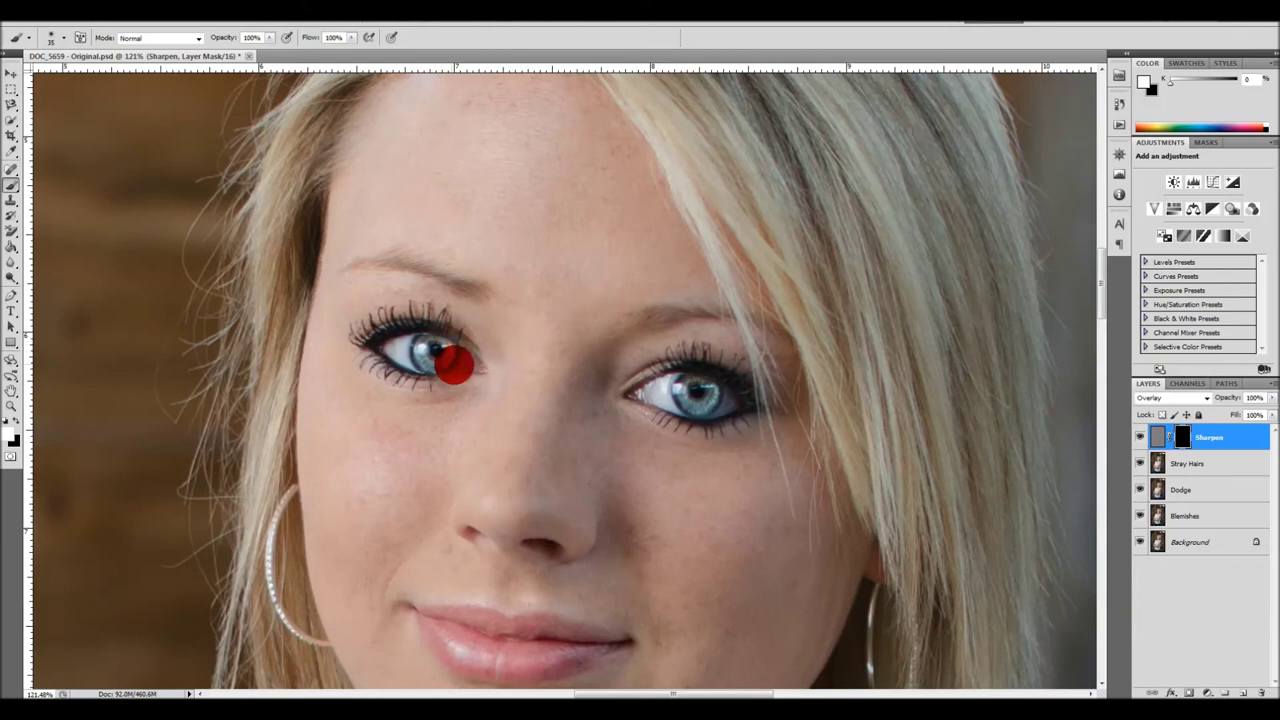
pyautogui.scroll(4, 440, 325)
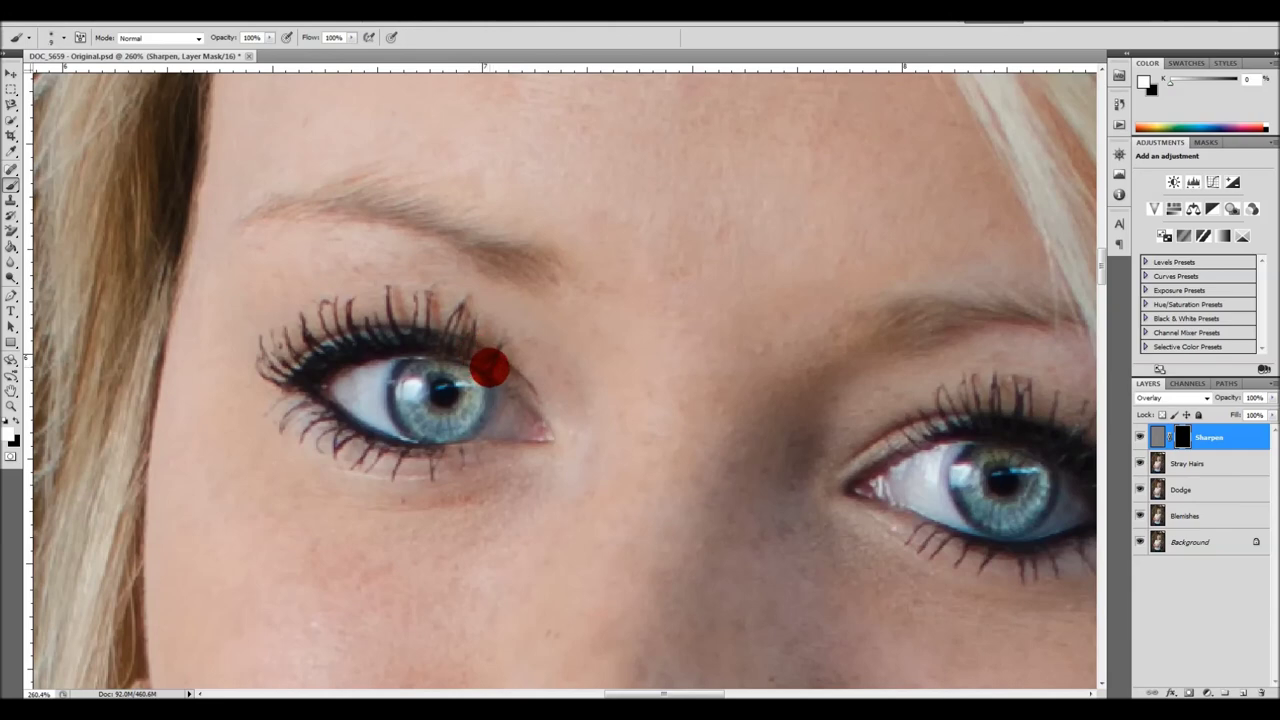
pyautogui.moveTo(491, 337)
pyautogui.mouseDown()
pyautogui.moveTo(451, 343)
pyautogui.moveTo(469, 349)
pyautogui.moveTo(474, 320)
pyautogui.moveTo(453, 345)
pyautogui.moveTo(457, 309)
pyautogui.moveTo(447, 340)
pyautogui.mouseUp()
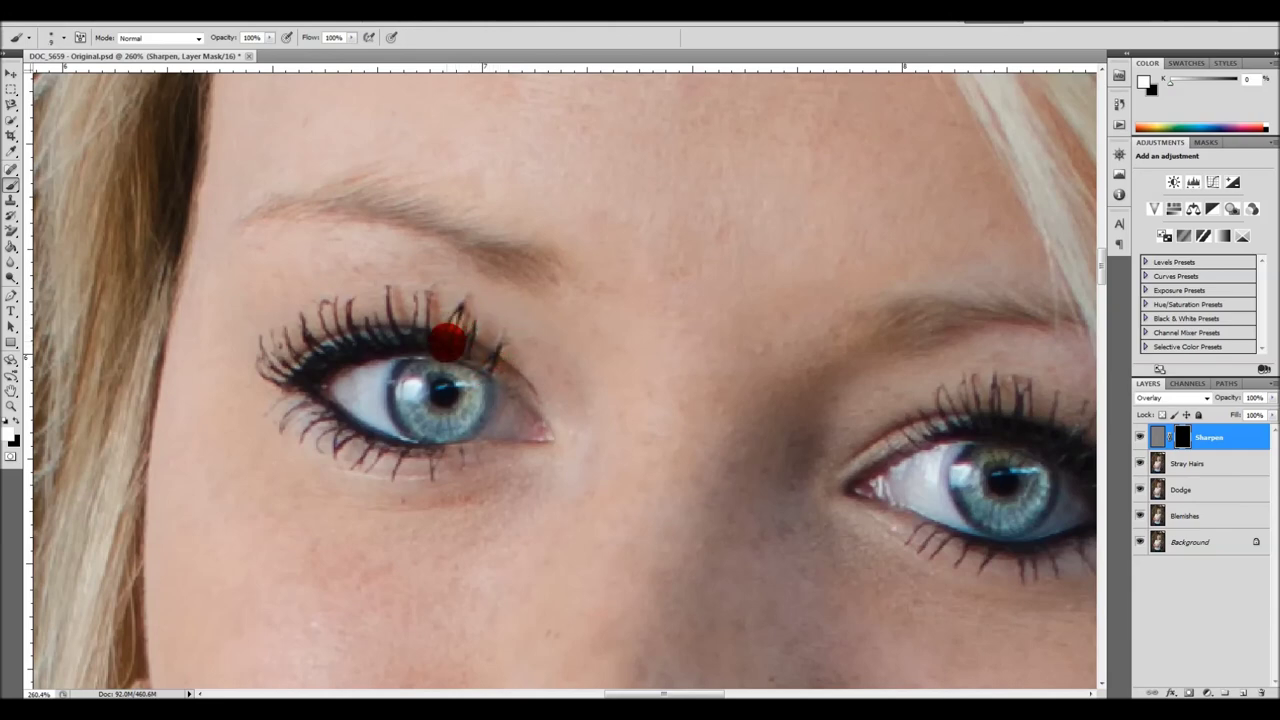
pyautogui.moveTo(452, 315)
pyautogui.mouseDown()
pyautogui.moveTo(418, 339)
pyautogui.moveTo(430, 320)
pyautogui.moveTo(428, 297)
pyautogui.moveTo(408, 332)
pyautogui.moveTo(417, 295)
pyautogui.moveTo(393, 338)
pyautogui.mouseUp()
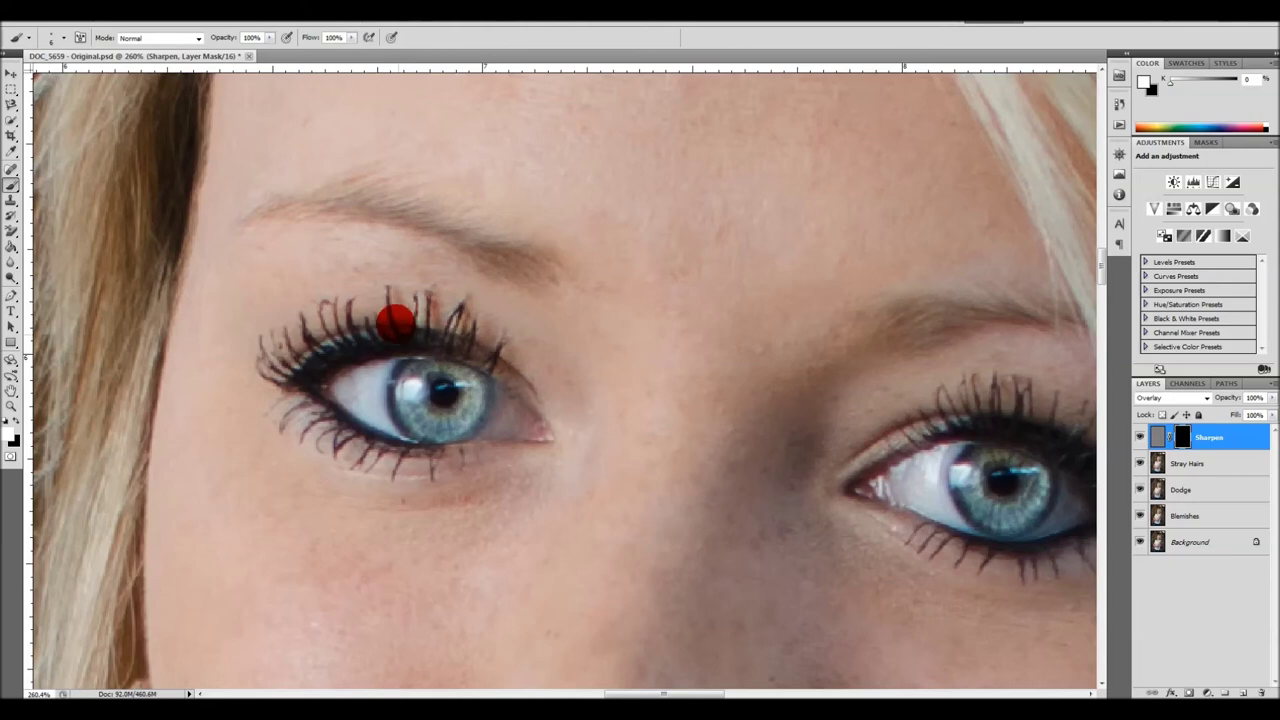
pyautogui.moveTo(389, 294); pyautogui.dragTo(372, 341)
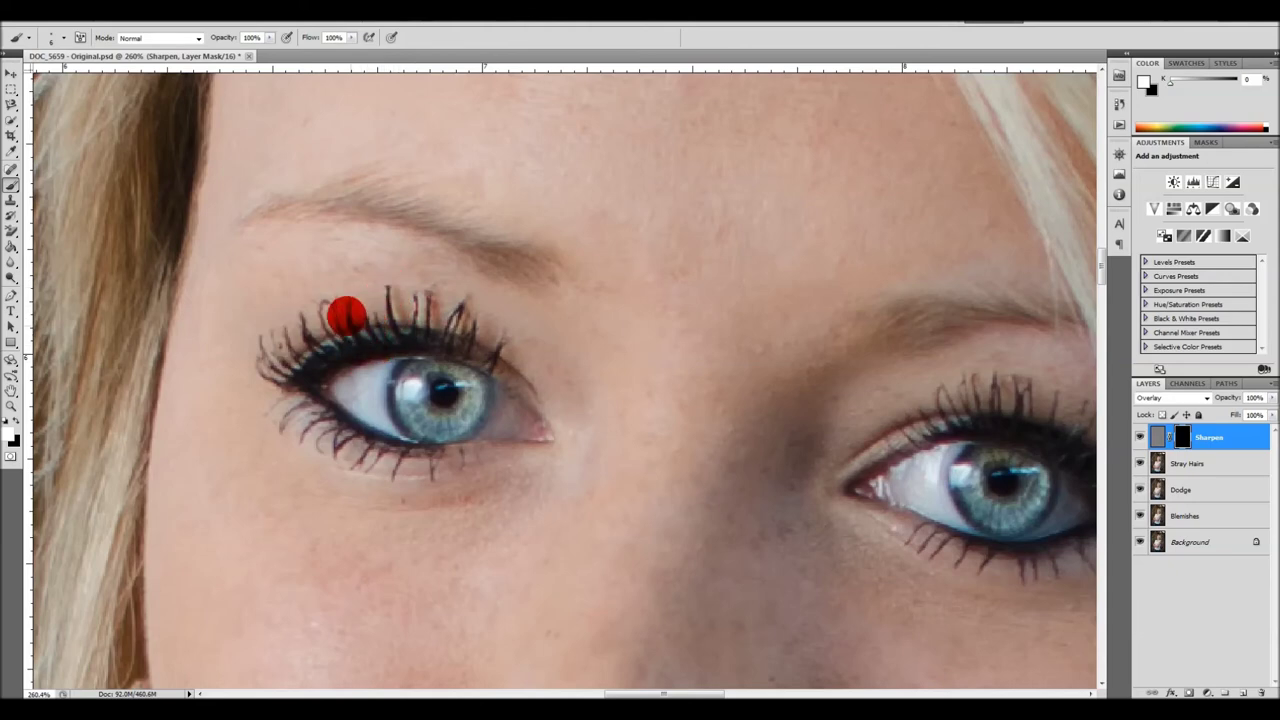
pyautogui.moveTo(351, 309)
pyautogui.mouseDown()
pyautogui.moveTo(353, 354)
pyautogui.moveTo(320, 302)
pyautogui.moveTo(340, 365)
pyautogui.mouseUp()
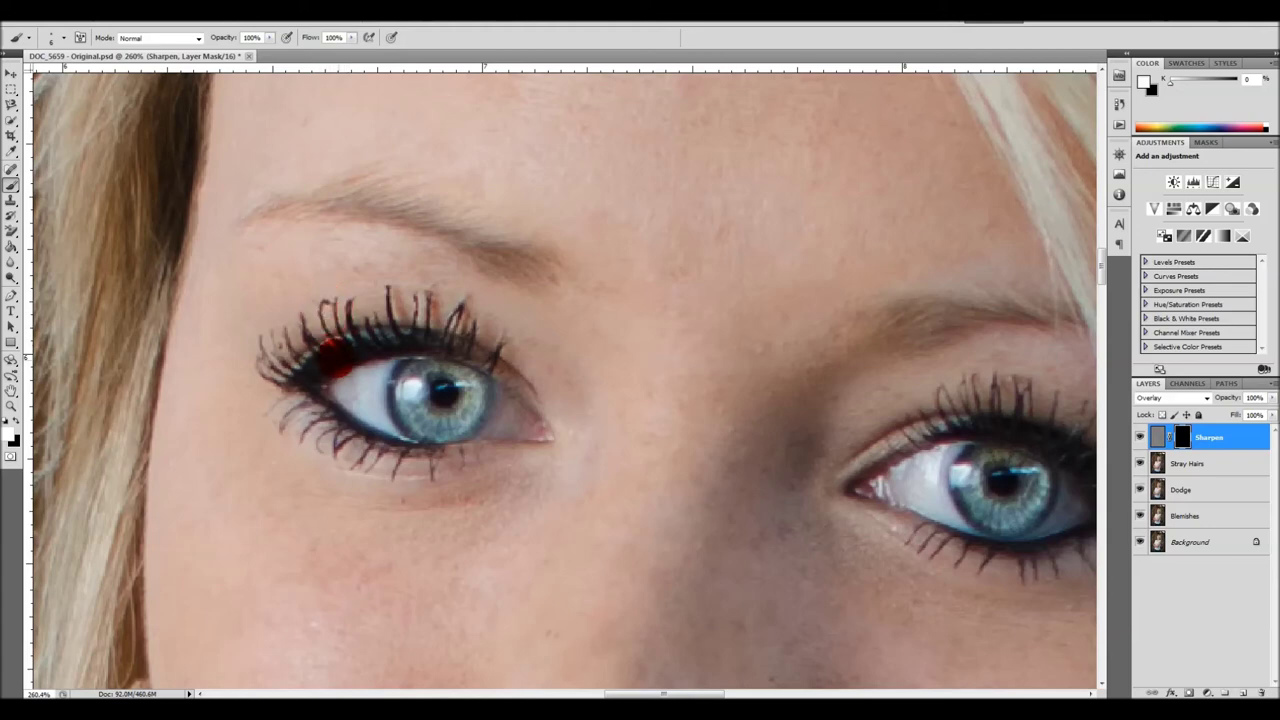
pyautogui.moveTo(300, 317)
pyautogui.mouseDown()
pyautogui.moveTo(306, 361)
pyautogui.moveTo(286, 331)
pyautogui.moveTo(318, 371)
pyautogui.moveTo(275, 344)
pyautogui.moveTo(283, 372)
pyautogui.moveTo(264, 347)
pyautogui.moveTo(286, 384)
pyautogui.moveTo(261, 371)
pyautogui.moveTo(293, 385)
pyautogui.mouseUp()
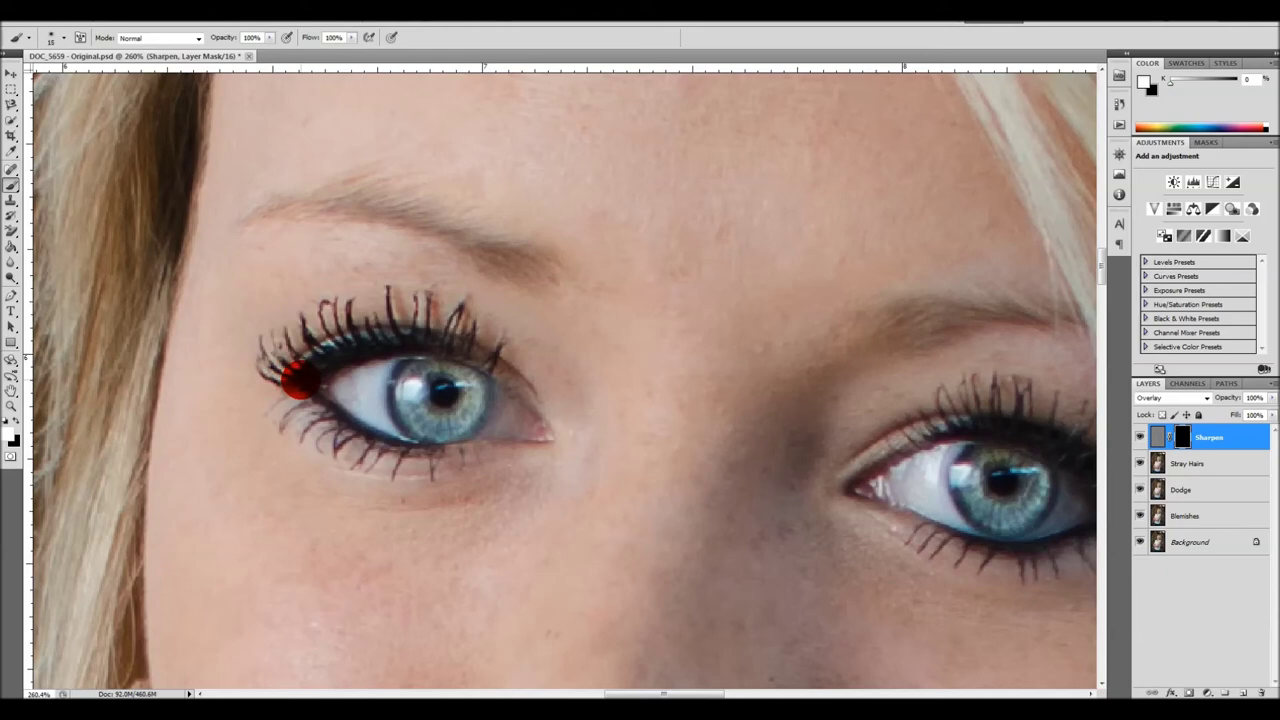
# Paint the Sharpen mask along the eye outline and lower lashes, and continue over the lashes of the other eye
pyautogui.moveTo(304, 376)
pyautogui.mouseDown()
pyautogui.moveTo(340, 355)
pyautogui.moveTo(443, 346)
pyautogui.moveTo(466, 363)
pyautogui.mouseUp()
pyautogui.moveTo(458, 440)
pyautogui.mouseDown()
pyautogui.moveTo(437, 449)
pyautogui.moveTo(351, 429)
pyautogui.moveTo(294, 394)
pyautogui.moveTo(316, 407)
pyautogui.mouseUp()
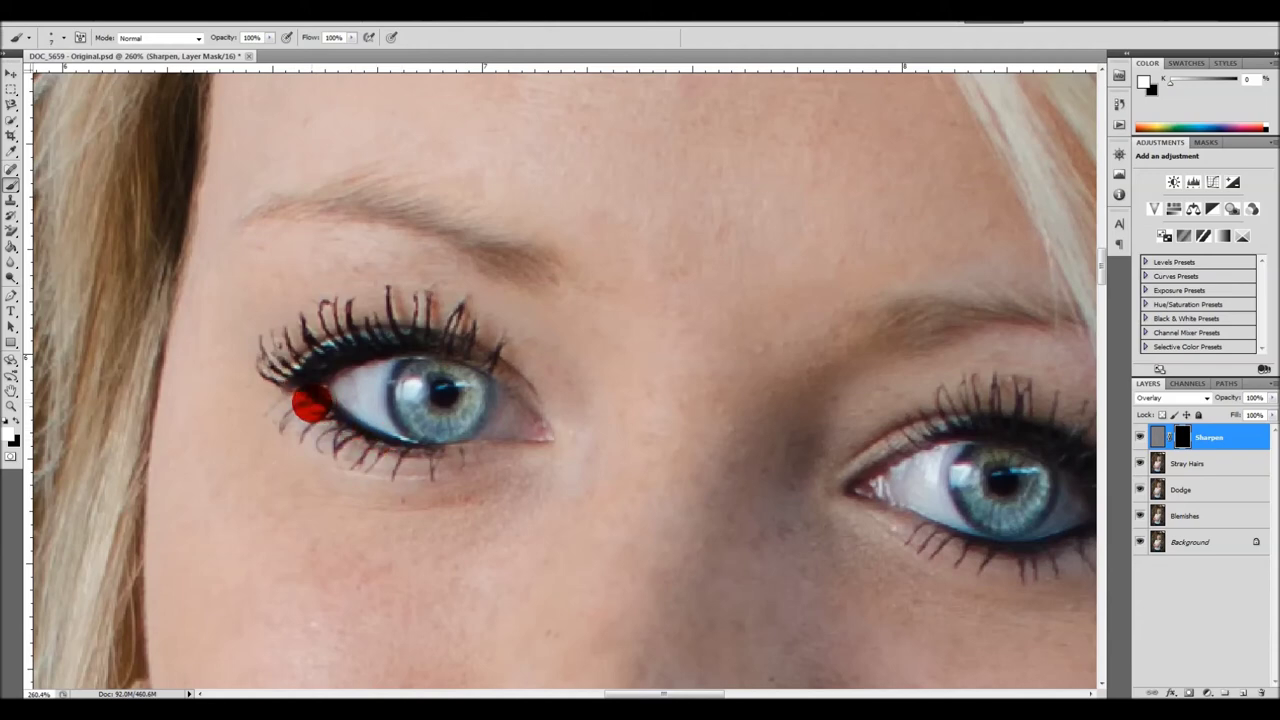
pyautogui.moveTo(298, 408)
pyautogui.mouseDown()
pyautogui.moveTo(280, 423)
pyautogui.moveTo(329, 420)
pyautogui.moveTo(300, 437)
pyautogui.moveTo(351, 434)
pyautogui.moveTo(380, 449)
pyautogui.moveTo(374, 465)
pyautogui.moveTo(403, 454)
pyautogui.moveTo(391, 471)
pyautogui.moveTo(420, 451)
pyautogui.moveTo(432, 470)
pyautogui.moveTo(589, 471)
pyautogui.moveTo(460, 446)
pyautogui.moveTo(463, 472)
pyautogui.moveTo(686, 466)
pyautogui.moveTo(314, 423)
pyautogui.moveTo(449, 429)
pyautogui.moveTo(556, 394)
pyautogui.moveTo(549, 363)
pyautogui.moveTo(569, 377)
pyautogui.moveTo(577, 354)
pyautogui.moveTo(587, 376)
pyautogui.moveTo(606, 357)
pyautogui.moveTo(609, 372)
pyautogui.moveTo(600, 331)
pyautogui.moveTo(617, 370)
pyautogui.moveTo(623, 337)
pyautogui.moveTo(646, 371)
pyautogui.moveTo(649, 334)
pyautogui.moveTo(654, 391)
pyautogui.moveTo(660, 346)
pyautogui.moveTo(651, 403)
pyautogui.moveTo(686, 374)
pyautogui.moveTo(688, 347)
pyautogui.moveTo(703, 403)
pyautogui.moveTo(726, 363)
pyautogui.moveTo(686, 429)
pyautogui.moveTo(740, 399)
pyautogui.moveTo(718, 431)
pyautogui.moveTo(735, 402)
pyautogui.moveTo(725, 438)
pyautogui.moveTo(758, 425)
pyautogui.moveTo(726, 491)
pyautogui.moveTo(743, 514)
pyautogui.moveTo(711, 497)
pyautogui.moveTo(718, 520)
pyautogui.moveTo(682, 499)
pyautogui.moveTo(686, 531)
pyautogui.moveTo(657, 509)
pyautogui.moveTo(657, 529)
pyautogui.moveTo(591, 497)
pyautogui.moveTo(591, 517)
pyautogui.moveTo(580, 500)
pyautogui.moveTo(551, 503)
pyautogui.moveTo(553, 484)
pyautogui.mouseUp()
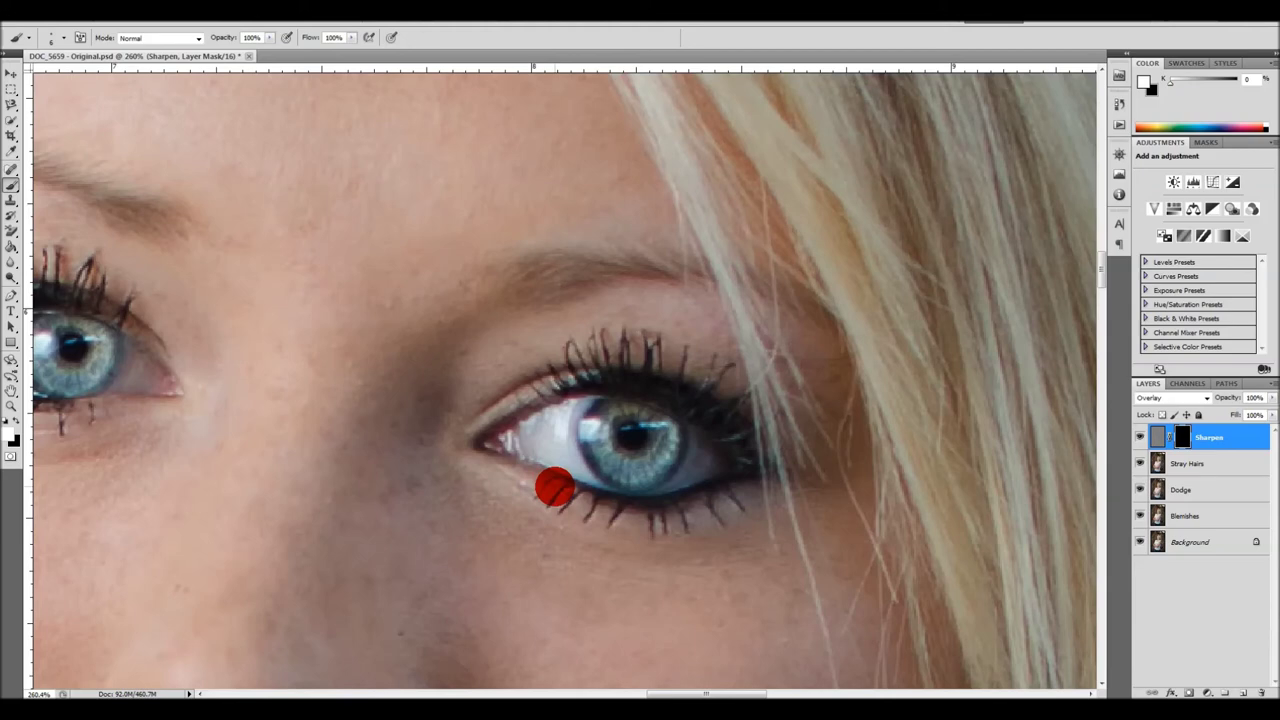
pyautogui.moveTo(560, 490)
pyautogui.mouseDown()
pyautogui.moveTo(668, 498)
pyautogui.moveTo(741, 466)
pyautogui.moveTo(689, 405)
pyautogui.moveTo(619, 383)
pyautogui.moveTo(572, 386)
pyautogui.moveTo(508, 275)
pyautogui.moveTo(506, 296)
pyautogui.moveTo(553, 275)
pyautogui.moveTo(701, 275)
pyautogui.moveTo(376, 323)
pyautogui.moveTo(345, 314)
pyautogui.moveTo(641, 395)
pyautogui.moveTo(351, 251)
pyautogui.moveTo(283, 239)
pyautogui.moveTo(189, 248)
pyautogui.moveTo(469, 371)
pyautogui.moveTo(514, 501)
pyautogui.moveTo(543, 523)
pyautogui.mouseUp()
pyautogui.scroll(-2, 542, 514)
pyautogui.scroll(-2, 542, 514)
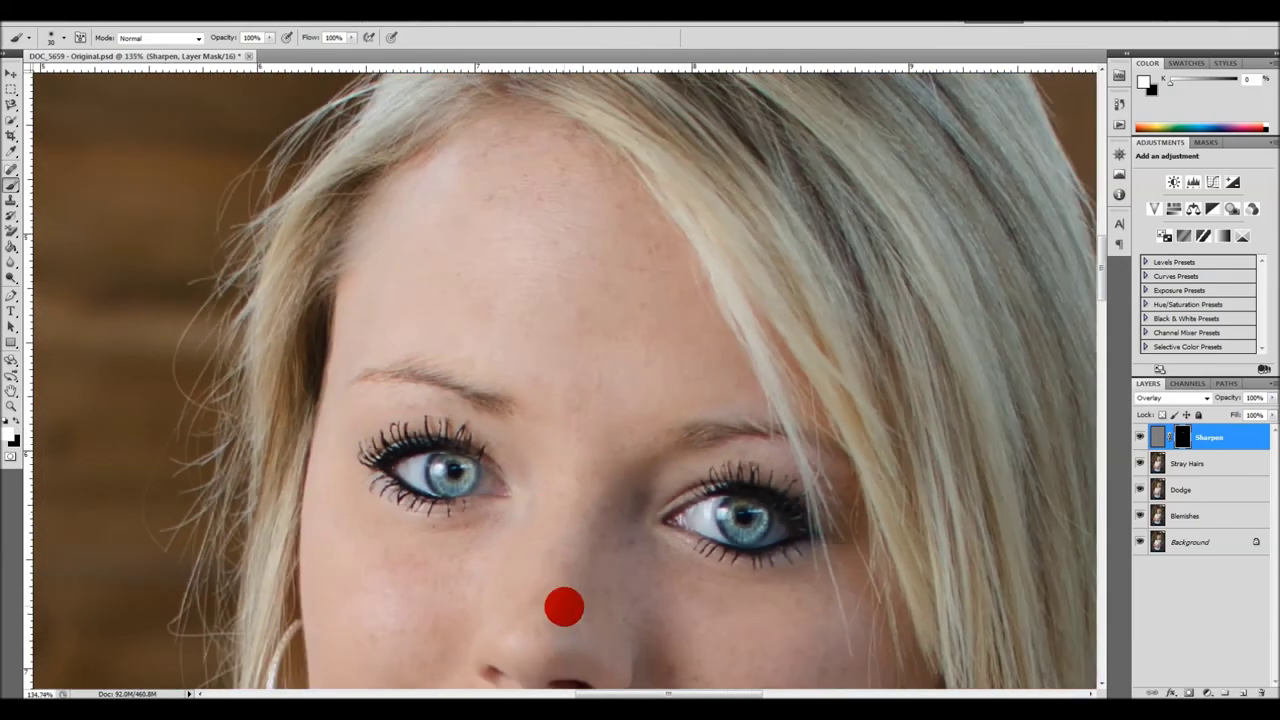
# Reveal the sharpening on both eyebrows and the lips by painting them white on the Sharpen mask
pyautogui.moveTo(563, 603); pyautogui.dragTo(569, 274)
pyautogui.scroll(3, 531, 531)
pyautogui.moveTo(676, 459)
pyautogui.mouseDown()
pyautogui.moveTo(569, 454)
pyautogui.moveTo(446, 414)
pyautogui.moveTo(403, 380)
pyautogui.moveTo(662, 443)
pyautogui.moveTo(709, 417)
pyautogui.moveTo(707, 401)
pyautogui.moveTo(417, 346)
pyautogui.moveTo(358, 422)
pyautogui.mouseUp()
pyautogui.scroll(-2, 549, 449)
pyautogui.moveTo(549, 449); pyautogui.dragTo(534, 457)
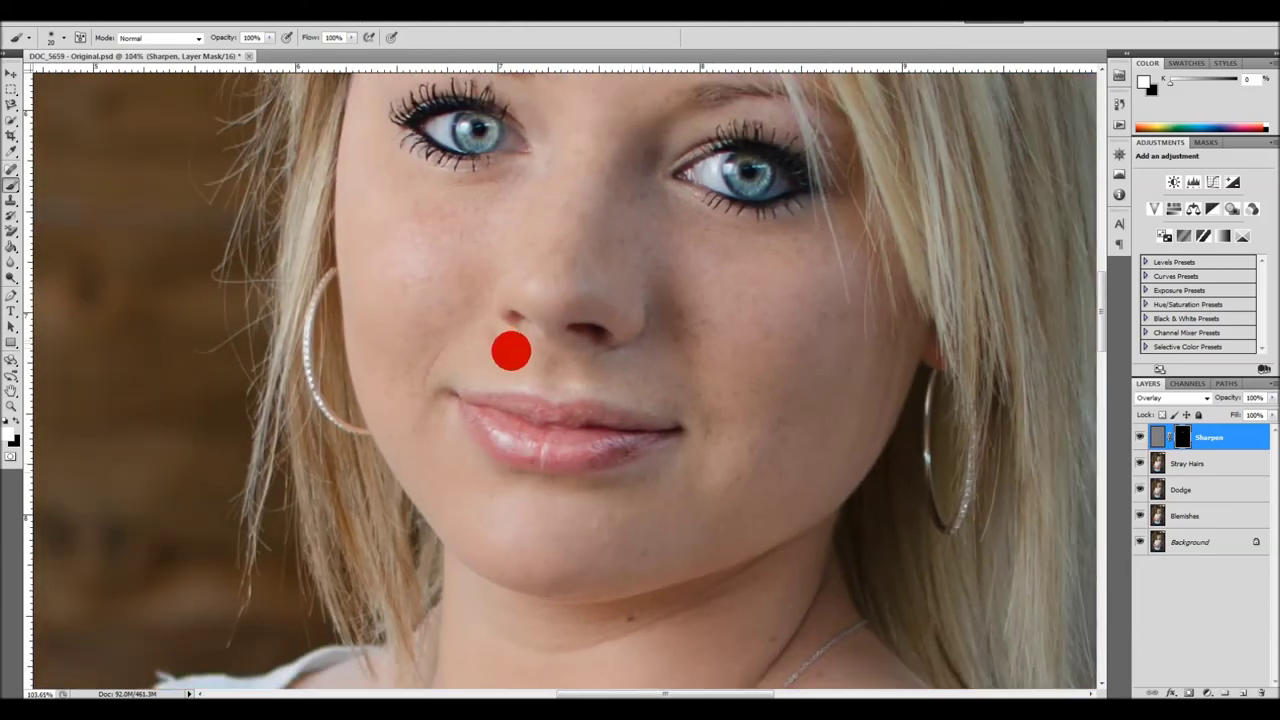
# Paint the Sharpen mask over the hoop earrings with a small brush of size 15
pyautogui.scroll(-1, 434, 397)
pyautogui.scroll(4, 391, 460)
pyautogui.moveTo(410, 408)
pyautogui.mouseDown()
pyautogui.moveTo(389, 383)
pyautogui.moveTo(316, 353)
pyautogui.moveTo(307, 344)
pyautogui.moveTo(327, 361)
pyautogui.moveTo(269, 271)
pyautogui.mouseUp()
pyautogui.press(']')
pyautogui.scroll(-2, 269, 271)
pyautogui.scroll(-2, 303, 308)
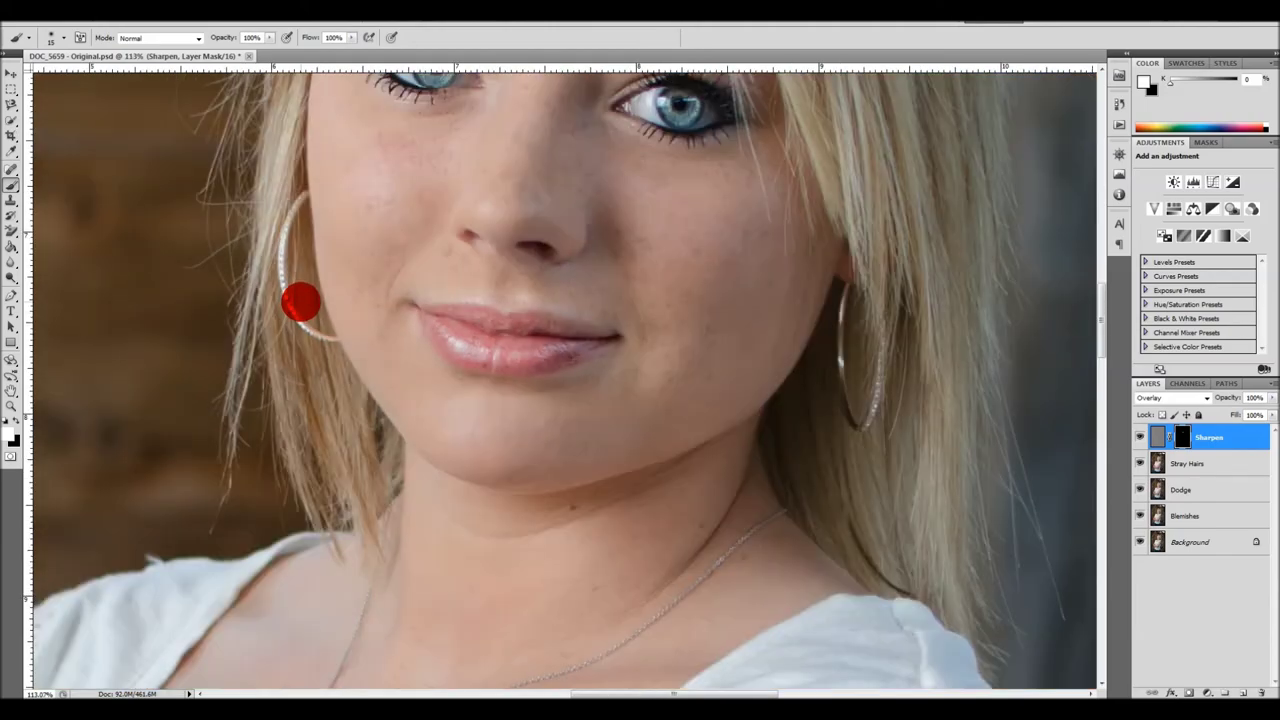
pyautogui.moveTo(301, 302)
pyautogui.mouseDown()
pyautogui.moveTo(278, 232)
pyautogui.moveTo(294, 347)
pyautogui.moveTo(373, 566)
pyautogui.moveTo(337, 432)
pyautogui.moveTo(326, 435)
pyautogui.moveTo(263, 280)
pyautogui.moveTo(236, 479)
pyautogui.moveTo(280, 296)
pyautogui.moveTo(275, 188)
pyautogui.moveTo(316, 502)
pyautogui.moveTo(287, 602)
pyautogui.moveTo(316, 531)
pyautogui.moveTo(318, 322)
pyautogui.moveTo(264, 508)
pyautogui.moveTo(282, 297)
pyautogui.moveTo(259, 540)
pyautogui.moveTo(271, 634)
pyautogui.moveTo(276, 461)
pyautogui.moveTo(311, 251)
pyautogui.moveTo(335, 183)
pyautogui.moveTo(315, 299)
pyautogui.moveTo(377, 140)
pyautogui.moveTo(287, 430)
pyautogui.moveTo(327, 369)
pyautogui.moveTo(369, 195)
pyautogui.moveTo(257, 461)
pyautogui.moveTo(214, 456)
pyautogui.moveTo(302, 323)
pyautogui.moveTo(397, 277)
pyautogui.moveTo(268, 360)
pyautogui.moveTo(384, 205)
pyautogui.moveTo(484, 163)
pyautogui.moveTo(314, 226)
pyautogui.moveTo(306, 286)
pyautogui.moveTo(510, 169)
pyautogui.moveTo(596, 160)
pyautogui.moveTo(723, 188)
pyautogui.moveTo(792, 290)
pyautogui.moveTo(624, 200)
pyautogui.moveTo(592, 218)
pyautogui.moveTo(667, 270)
pyautogui.moveTo(606, 357)
pyautogui.moveTo(470, 286)
pyautogui.moveTo(609, 414)
pyautogui.moveTo(729, 460)
pyautogui.moveTo(754, 357)
pyautogui.moveTo(788, 327)
pyautogui.moveTo(831, 589)
pyautogui.moveTo(811, 591)
pyautogui.moveTo(733, 263)
pyautogui.moveTo(591, 166)
pyautogui.moveTo(663, 340)
pyautogui.moveTo(655, 183)
pyautogui.moveTo(720, 143)
pyautogui.moveTo(791, 206)
pyautogui.moveTo(811, 517)
pyautogui.moveTo(719, 393)
pyautogui.moveTo(720, 329)
pyautogui.moveTo(766, 591)
pyautogui.moveTo(762, 390)
pyautogui.mouseUp()
# Enlarge the brush and paint the Sharpen mask over the hair on both sides of the face, then reduce the brush to size 40
pyautogui.press(']')
pyautogui.press(']')
pyautogui.press(']')
pyautogui.press(']')
pyautogui.scroll(-4, 762, 390)
pyautogui.moveTo(754, 306)
pyautogui.mouseDown()
pyautogui.moveTo(780, 231)
pyautogui.moveTo(789, 307)
pyautogui.moveTo(750, 429)
pyautogui.moveTo(734, 343)
pyautogui.moveTo(710, 365)
pyautogui.moveTo(672, 466)
pyautogui.moveTo(702, 408)
pyautogui.moveTo(712, 510)
pyautogui.moveTo(763, 579)
pyautogui.moveTo(771, 362)
pyautogui.moveTo(777, 474)
pyautogui.moveTo(815, 612)
pyautogui.moveTo(795, 379)
pyautogui.moveTo(802, 262)
pyautogui.moveTo(780, 276)
pyautogui.moveTo(761, 268)
pyautogui.moveTo(744, 298)
pyautogui.moveTo(709, 241)
pyautogui.moveTo(822, 476)
pyautogui.moveTo(722, 358)
pyautogui.moveTo(692, 352)
pyautogui.moveTo(591, 121)
pyautogui.mouseUp()
pyautogui.press('[')
pyautogui.press('[')
pyautogui.scroll(-6, 514, 183)
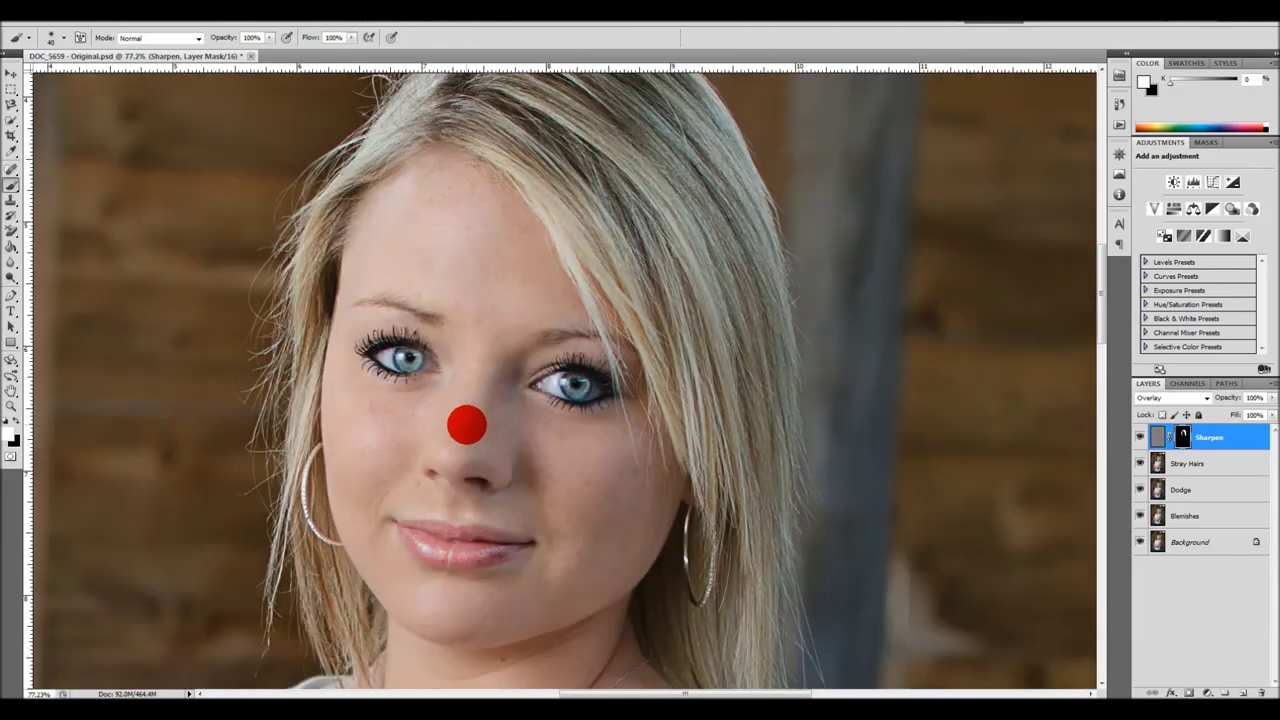
# Reduce the brush to size 10 and paint the Sharpen mask over the necklace pendant and both sides of its chain
pyautogui.scroll(8, 506, 334)
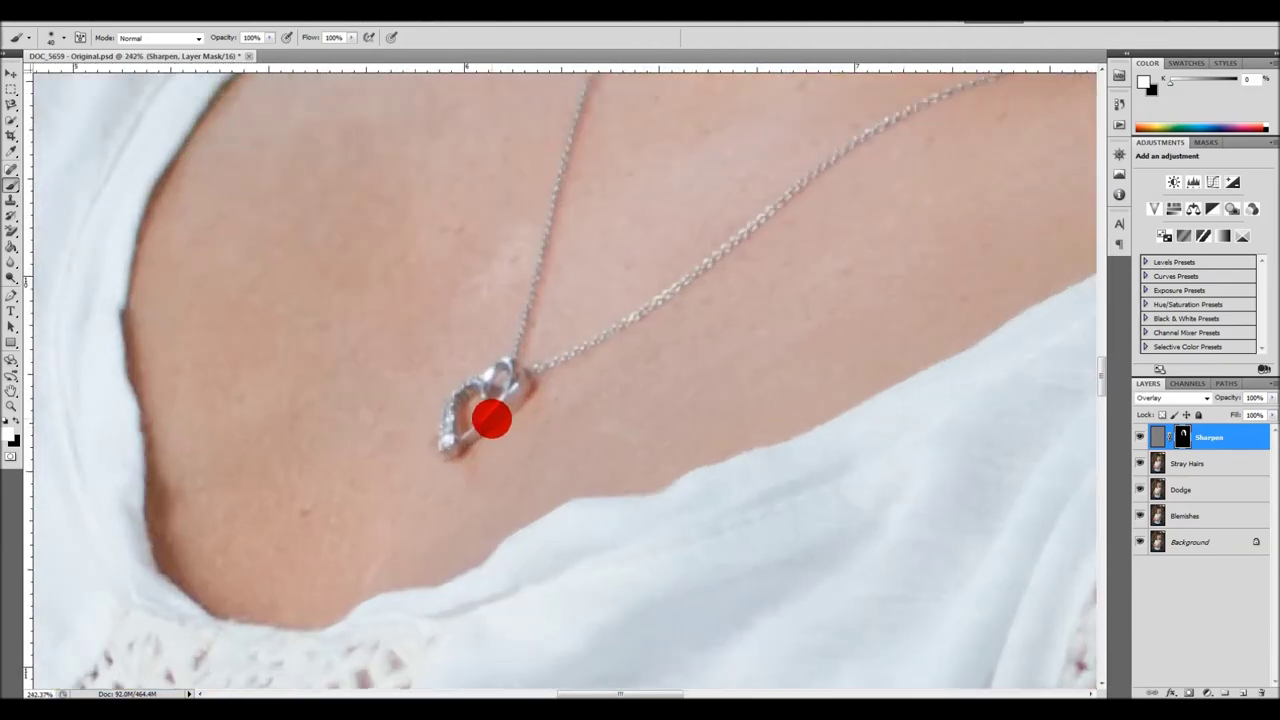
pyautogui.press('[')
pyautogui.press('[')
pyautogui.press('[')
pyautogui.moveTo(525, 388)
pyautogui.mouseDown()
pyautogui.moveTo(449, 446)
pyautogui.moveTo(460, 380)
pyautogui.moveTo(514, 363)
pyautogui.moveTo(479, 388)
pyautogui.moveTo(937, 123)
pyautogui.moveTo(929, 97)
pyautogui.moveTo(854, 140)
pyautogui.moveTo(684, 285)
pyautogui.moveTo(583, 349)
pyautogui.moveTo(506, 374)
pyautogui.moveTo(718, 263)
pyautogui.moveTo(529, 380)
pyautogui.moveTo(383, 494)
pyautogui.moveTo(338, 508)
pyautogui.mouseUp()
pyautogui.moveTo(924, 190)
pyautogui.mouseDown()
pyautogui.moveTo(766, 289)
pyautogui.moveTo(475, 402)
pyautogui.mouseUp()
pyautogui.moveTo(914, 140); pyautogui.dragTo(709, 360)
pyautogui.moveTo(869, 230)
pyautogui.mouseDown()
pyautogui.moveTo(786, 283)
pyautogui.moveTo(583, 460)
pyautogui.moveTo(1177, 329)
pyautogui.mouseUp()
pyautogui.moveTo(685, 92)
pyautogui.mouseDown()
pyautogui.moveTo(669, 169)
pyautogui.moveTo(643, 89)
pyautogui.moveTo(626, 134)
pyautogui.moveTo(633, 107)
pyautogui.moveTo(597, 291)
pyautogui.moveTo(531, 437)
pyautogui.moveTo(689, 243)
pyautogui.moveTo(626, 529)
pyautogui.moveTo(606, 535)
pyautogui.moveTo(663, 300)
pyautogui.moveTo(754, 98)
pyautogui.mouseUp()
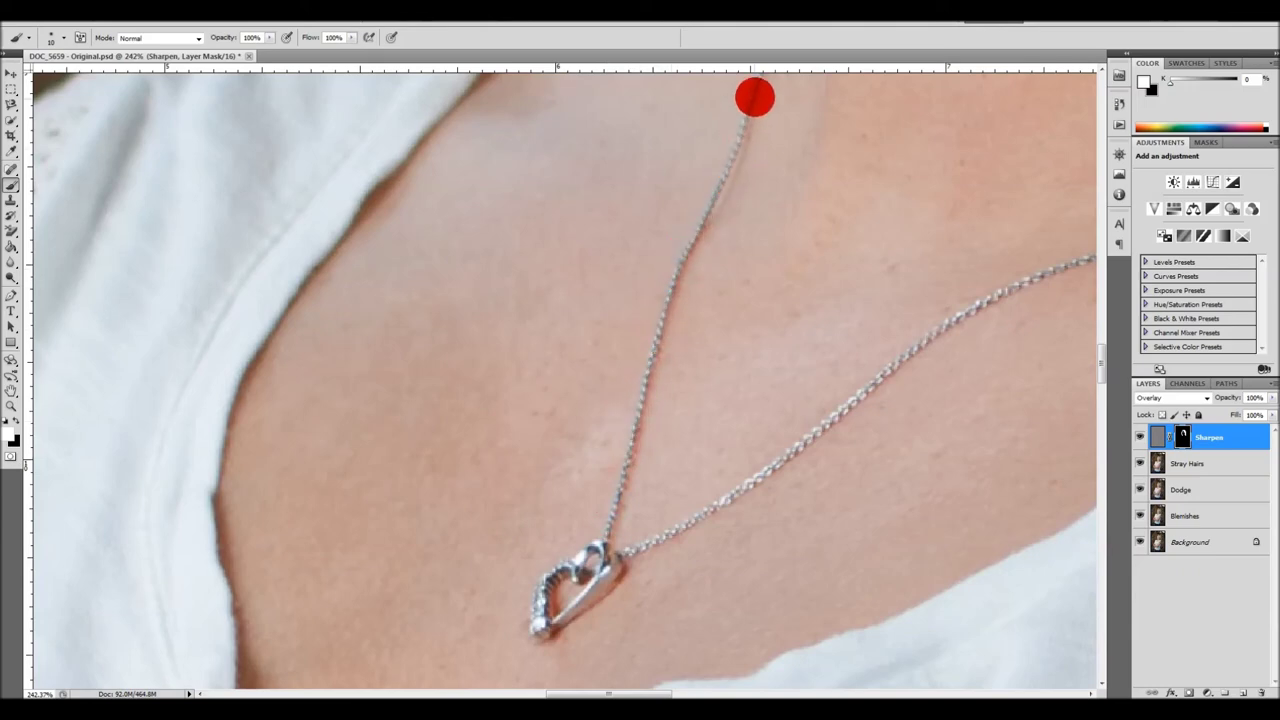
# Compare the portrait with and without sharpening by toggling the Sharpen layer's visibility
pyautogui.scroll(-10, 766, 134)
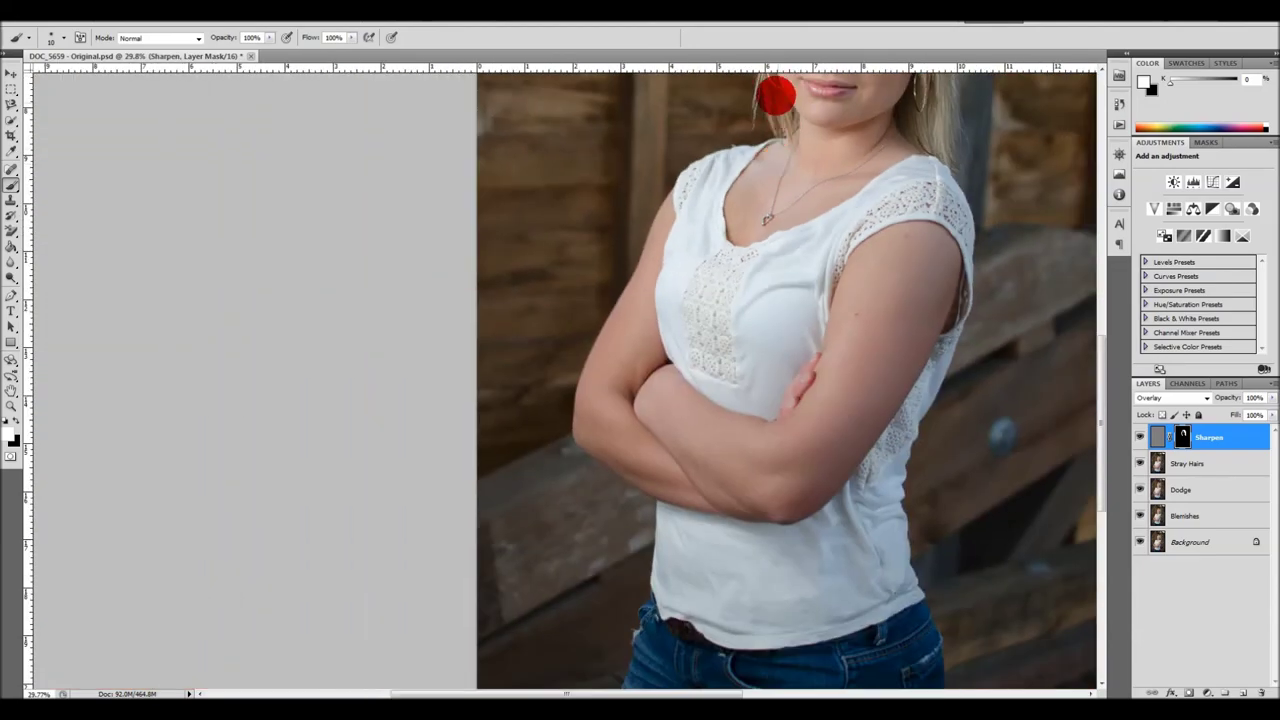
pyautogui.scroll(-4, 779, 108)
pyautogui.scroll(8, 486, 306)
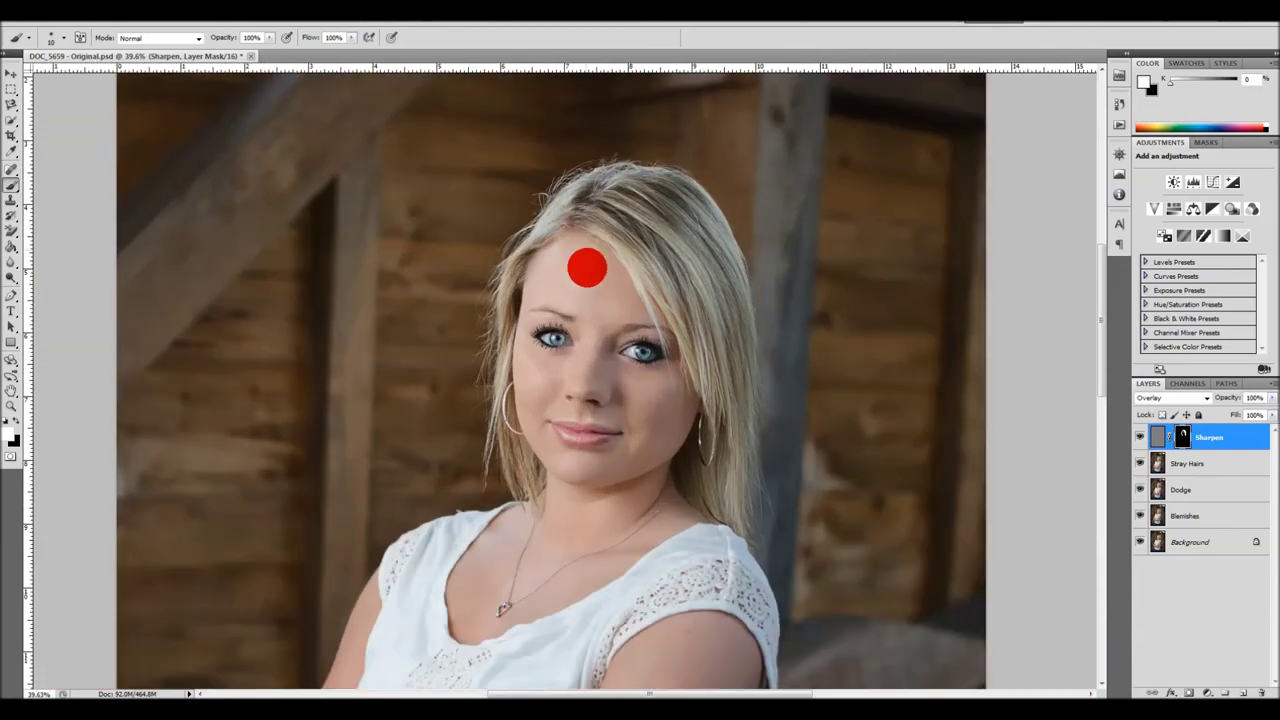
pyautogui.scroll(4, 587, 267)
pyautogui.click(1140, 436)
pyautogui.click(1140, 436)
pyautogui.click(1140, 436)
pyautogui.click(1140, 436)
pyautogui.click(1140, 436)
pyautogui.click(1140, 436)
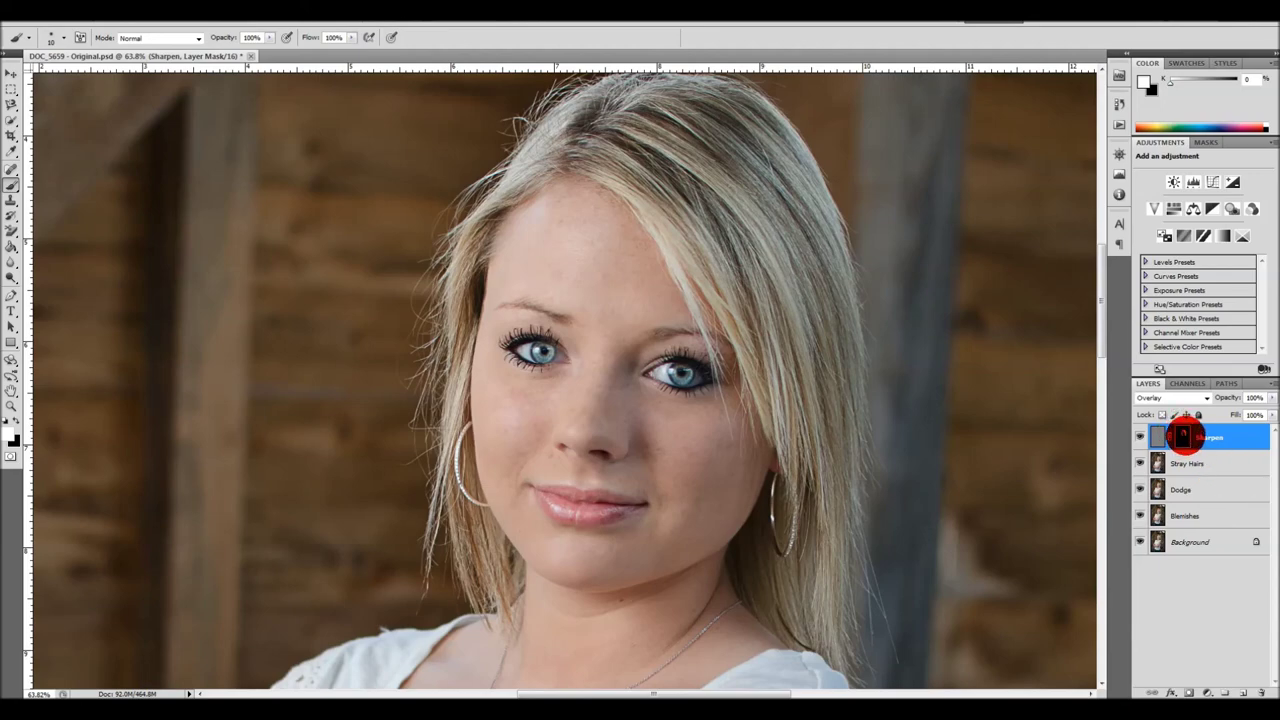
# Display the Sharpen layer's mask on its own to inspect the painted areas, and return to the normal portrait view
pyautogui.keyDown('alt'); pyautogui.click(1184, 437); pyautogui.keyUp('alt')
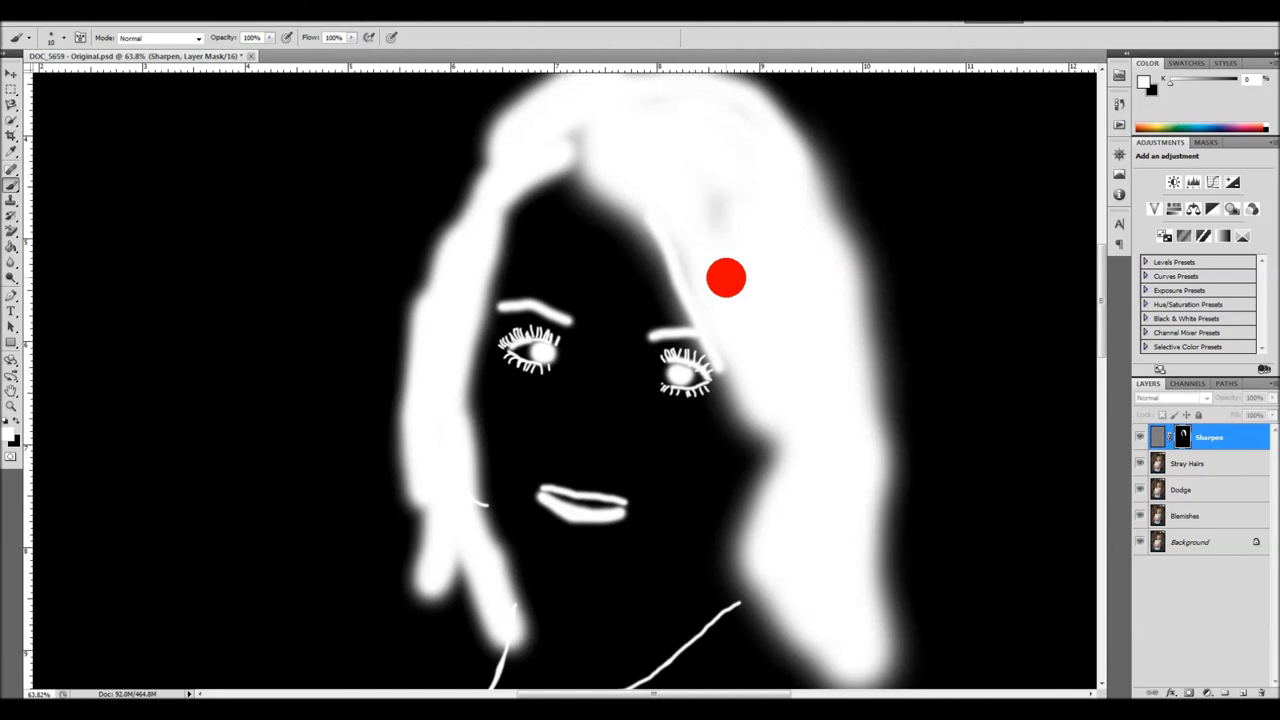
pyautogui.scroll(-5, 717, 354)
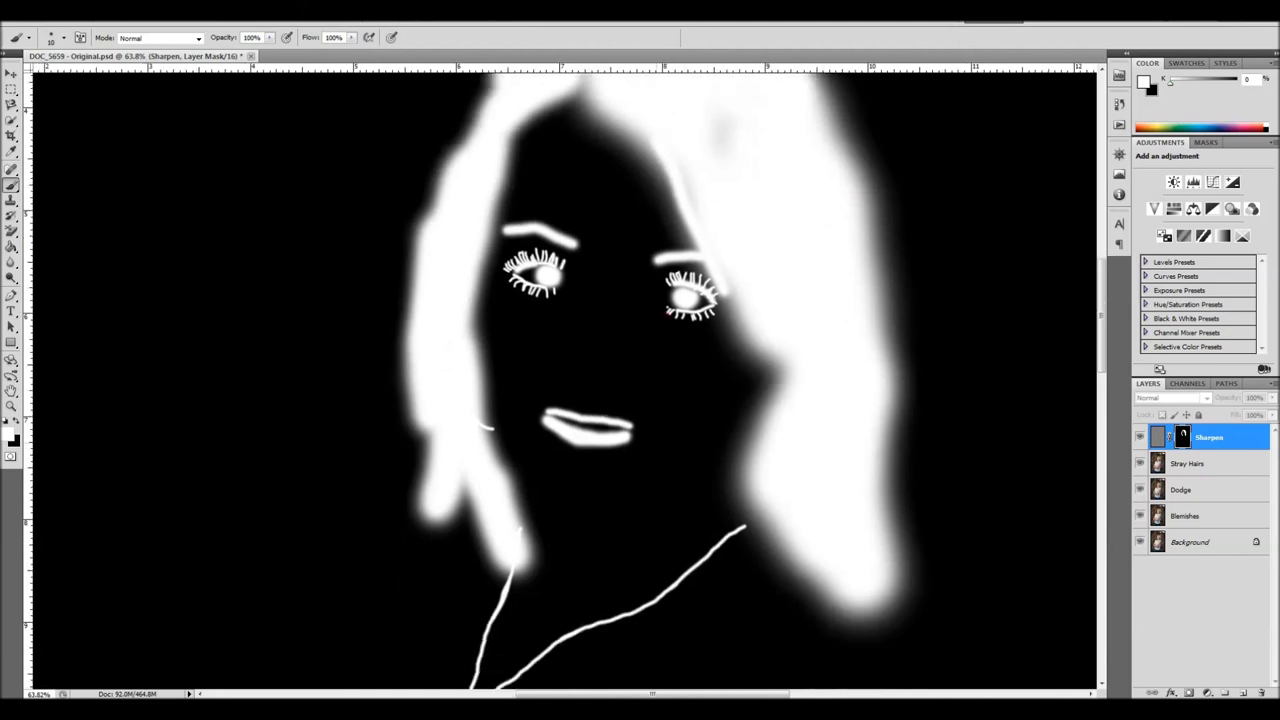
pyautogui.scroll(5, 565, 376)
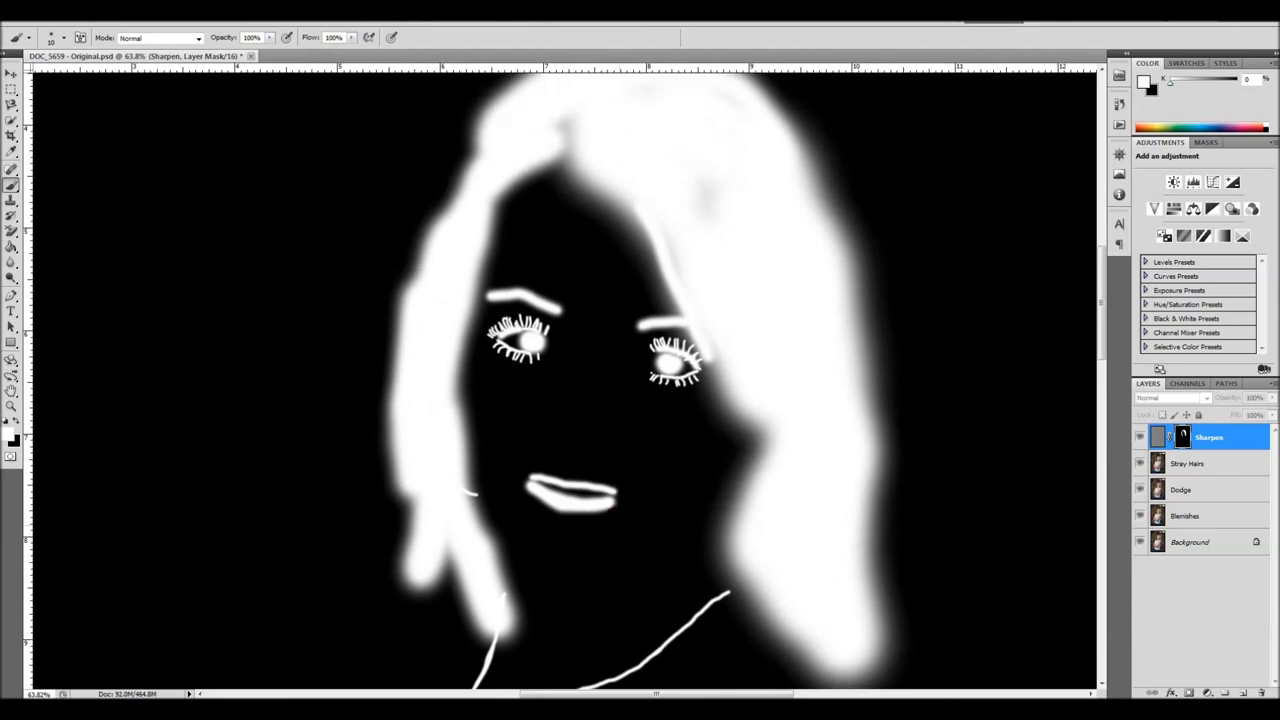
pyautogui.click(1183, 437)
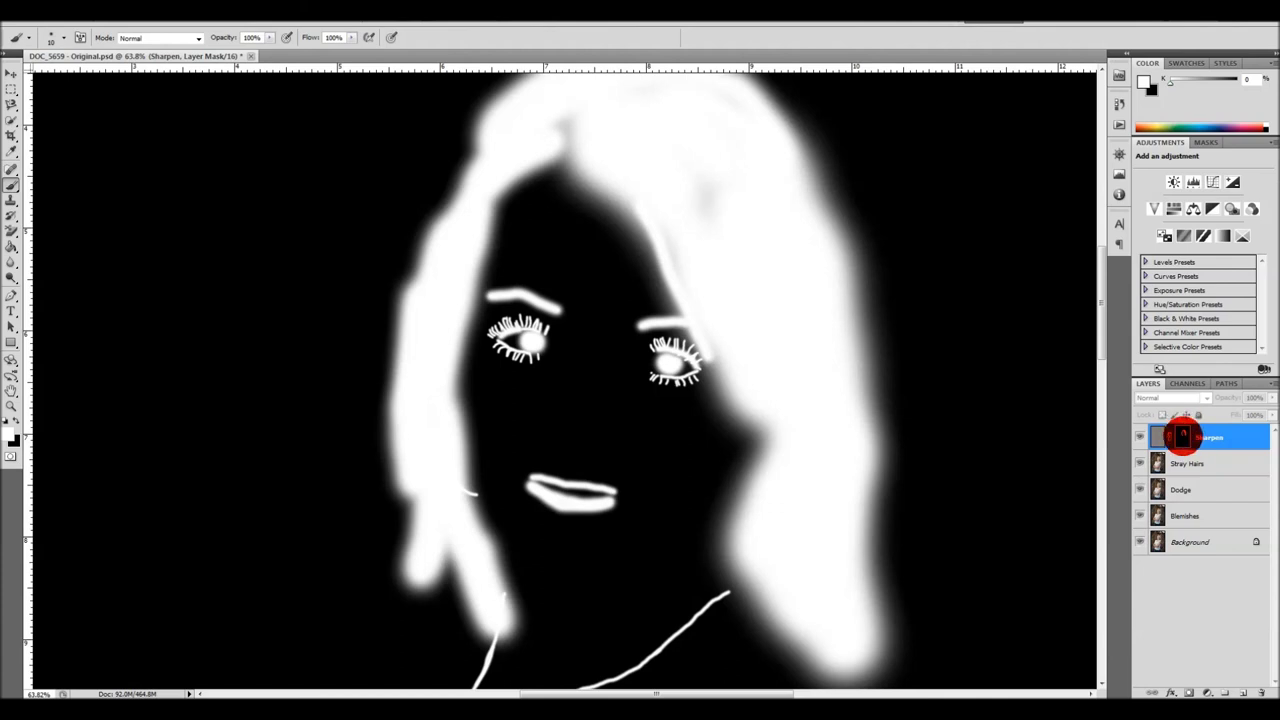
pyautogui.keyDown('alt'); pyautogui.click(1182, 436); pyautogui.keyUp('alt')
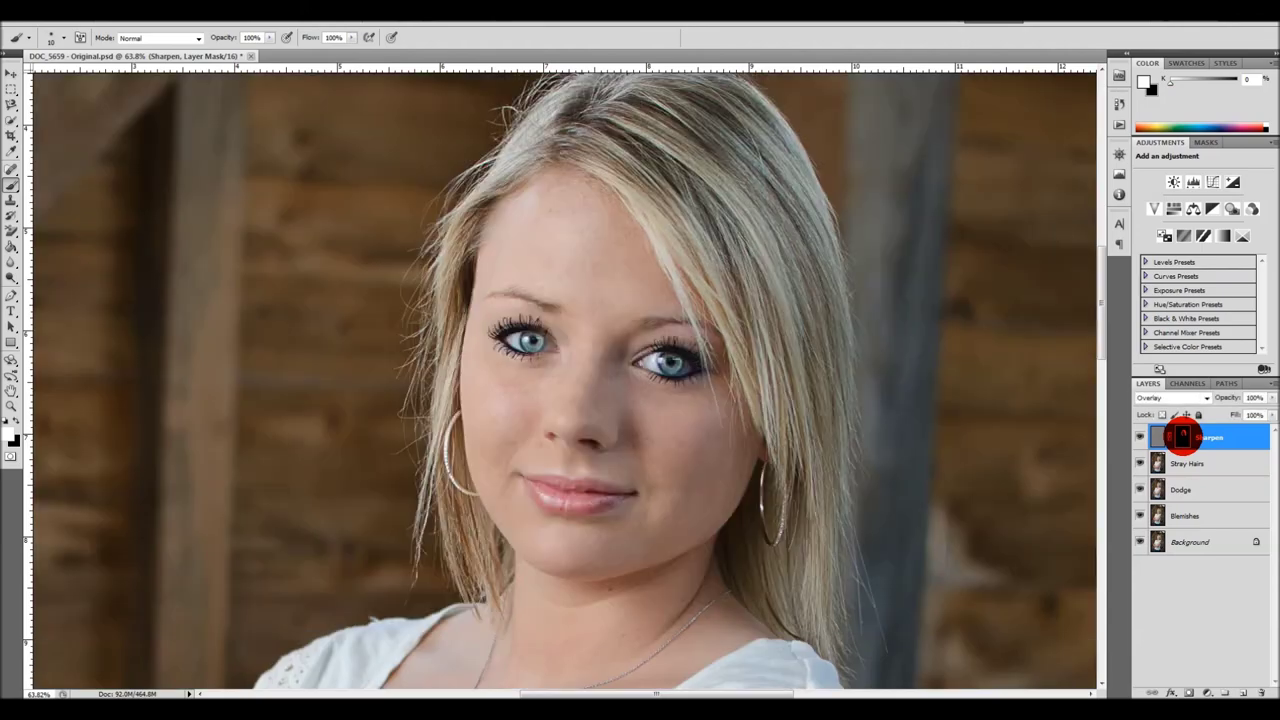
pyautogui.keyDown('alt'); pyautogui.click(1182, 436); pyautogui.keyUp('alt')
pyautogui.keyDown('alt'); pyautogui.click(1182, 436); pyautogui.keyUp('alt')
pyautogui.keyDown('alt'); pyautogui.click(1182, 436); pyautogui.keyUp('alt')
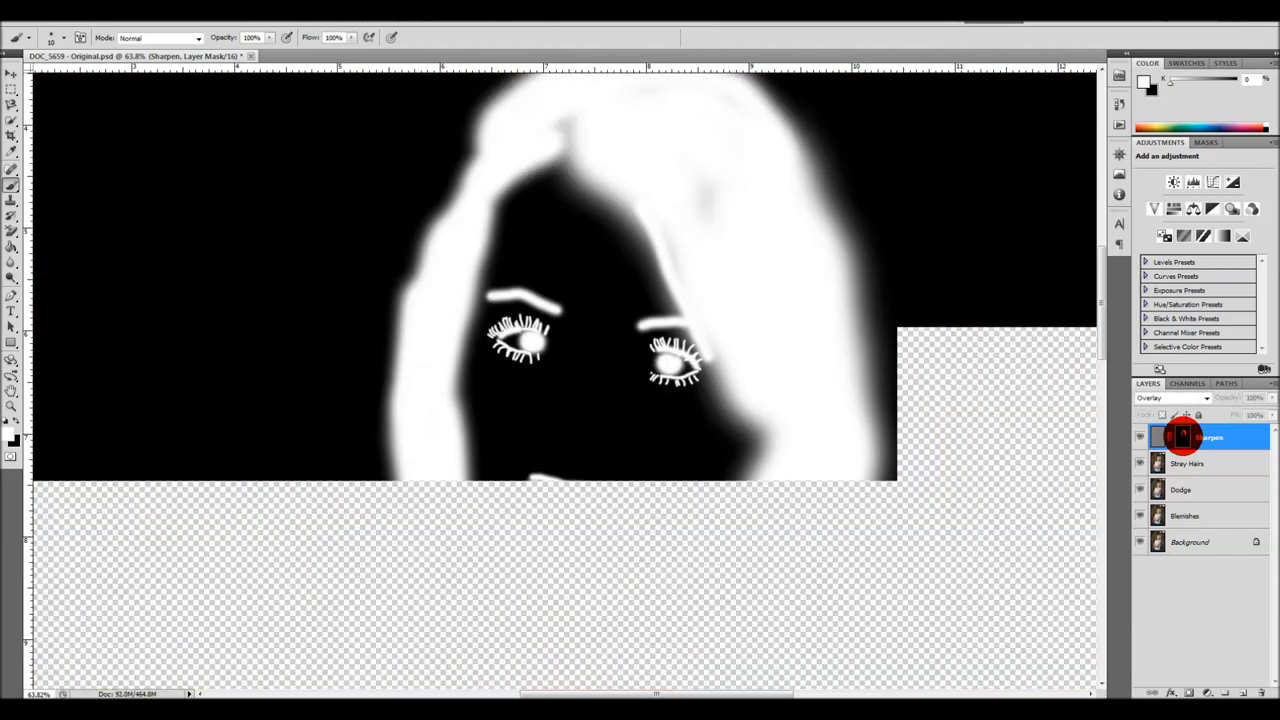
pyautogui.keyDown('alt'); pyautogui.click(1182, 436); pyautogui.keyUp('alt')
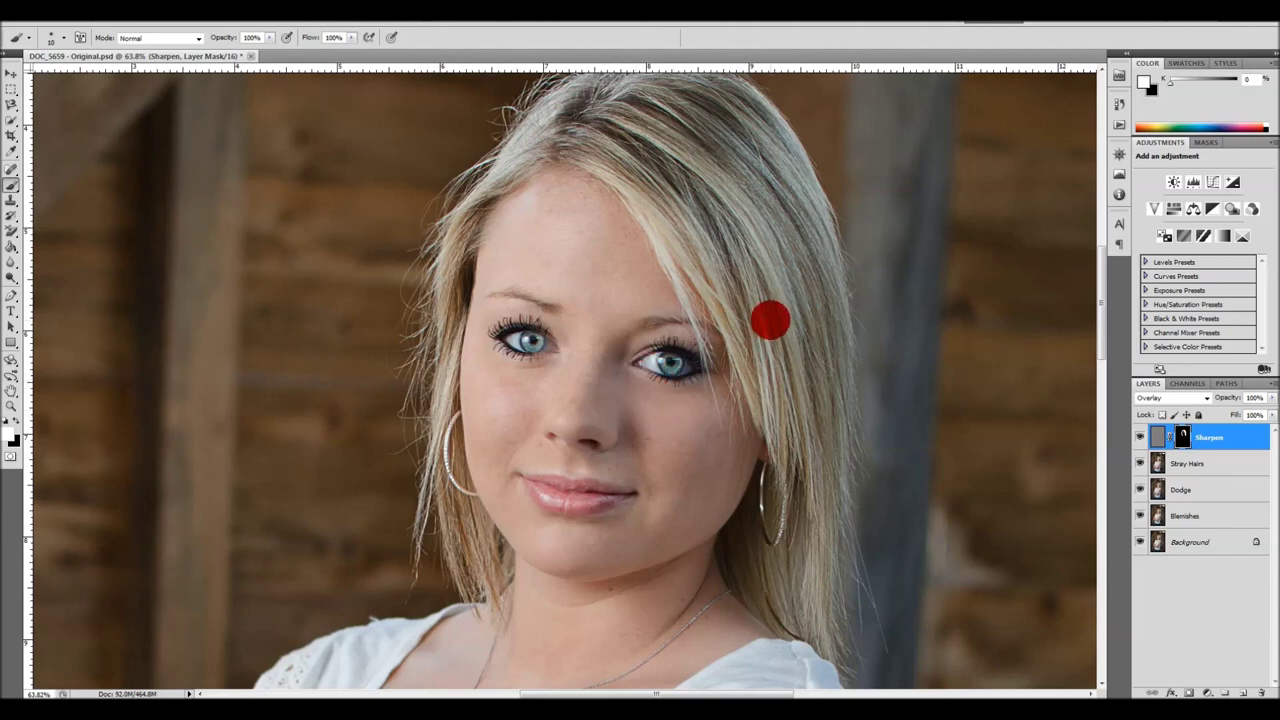
pyautogui.scroll(-1, 617, 366)
pyautogui.scroll(2, 619, 352)
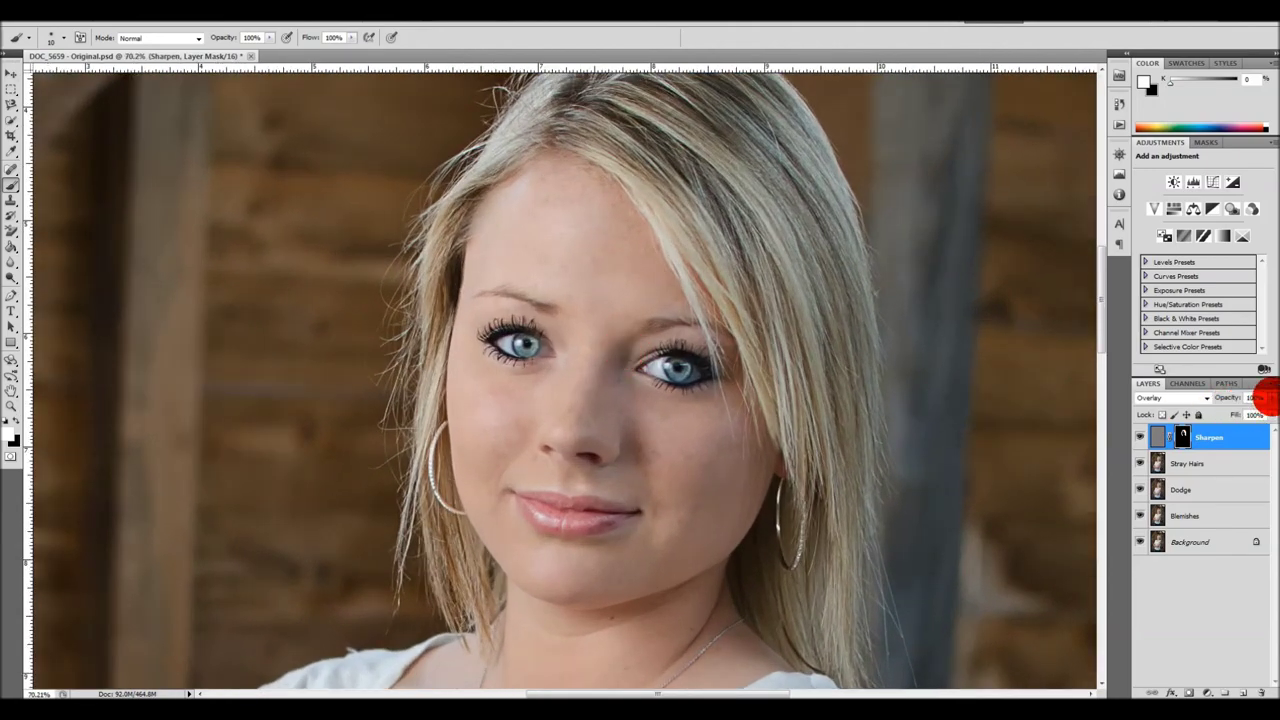
# Lower the Sharpen layer's opacity to 74% and reselect that layer
pyautogui.click(1271, 398)
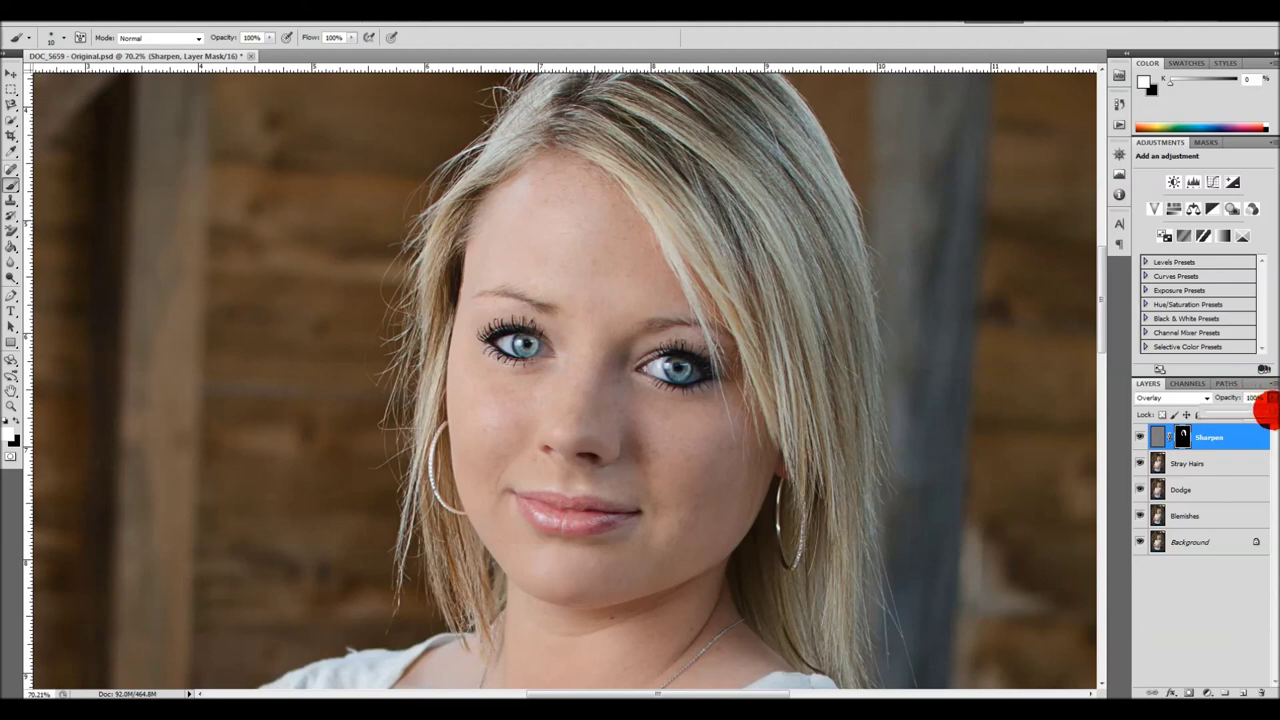
pyautogui.moveTo(1265, 409)
pyautogui.mouseDown()
pyautogui.moveTo(1121, 412)
pyautogui.moveTo(1261, 414)
pyautogui.mouseUp()
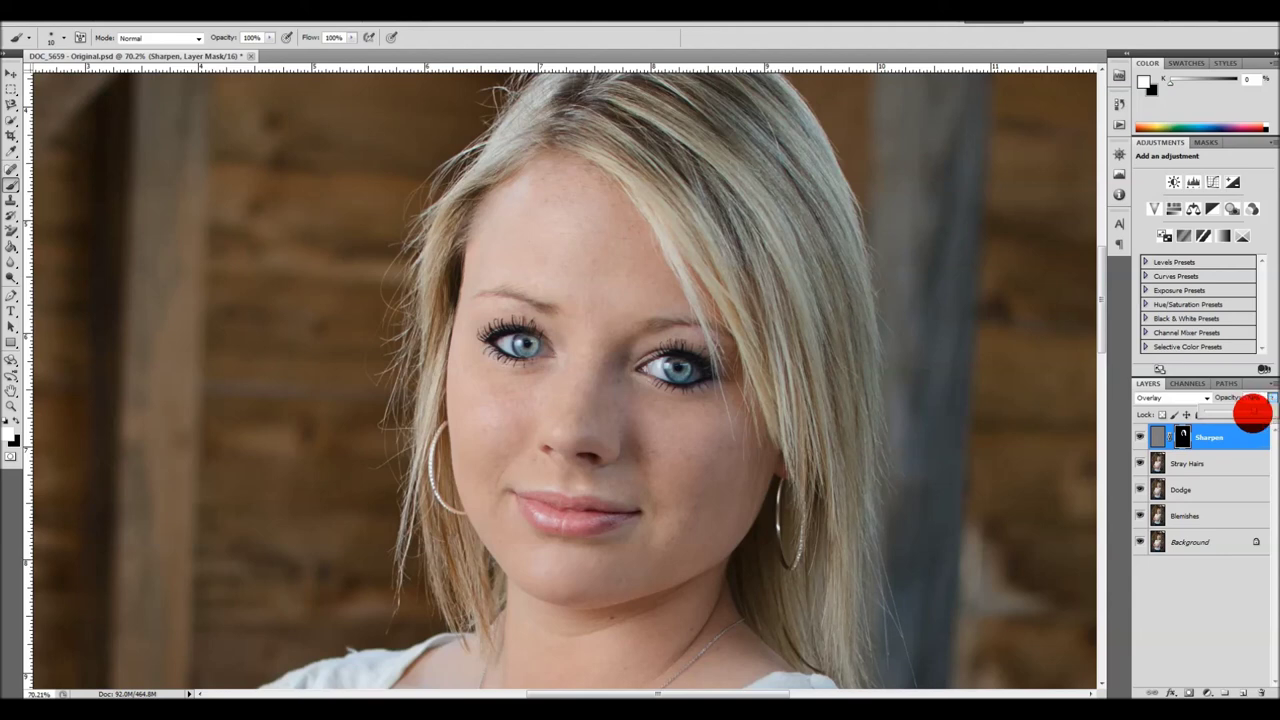
pyautogui.moveTo(1252, 410); pyautogui.dragTo(1256, 411)
pyautogui.click(1154, 654)
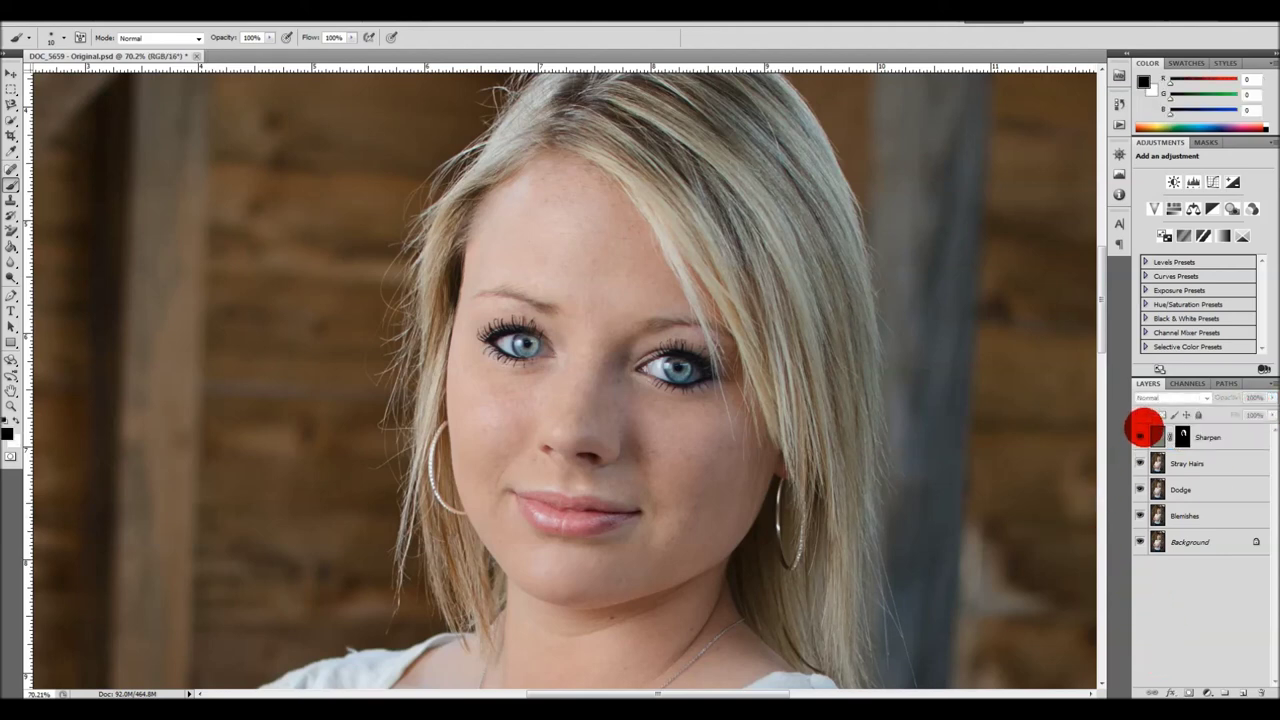
pyautogui.click(1230, 436)
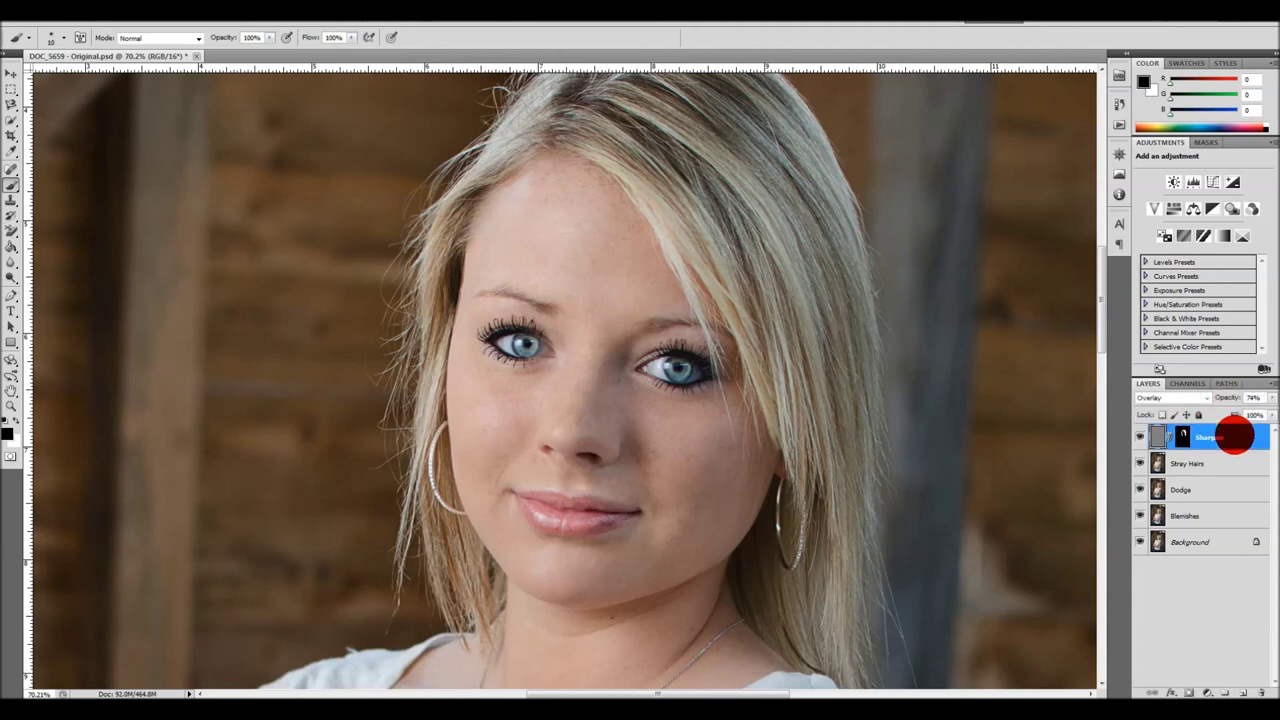
# Toggle the Sharpen layer off and on repeatedly to judge the sharpening at its reduced opacity
pyautogui.click(1140, 435)
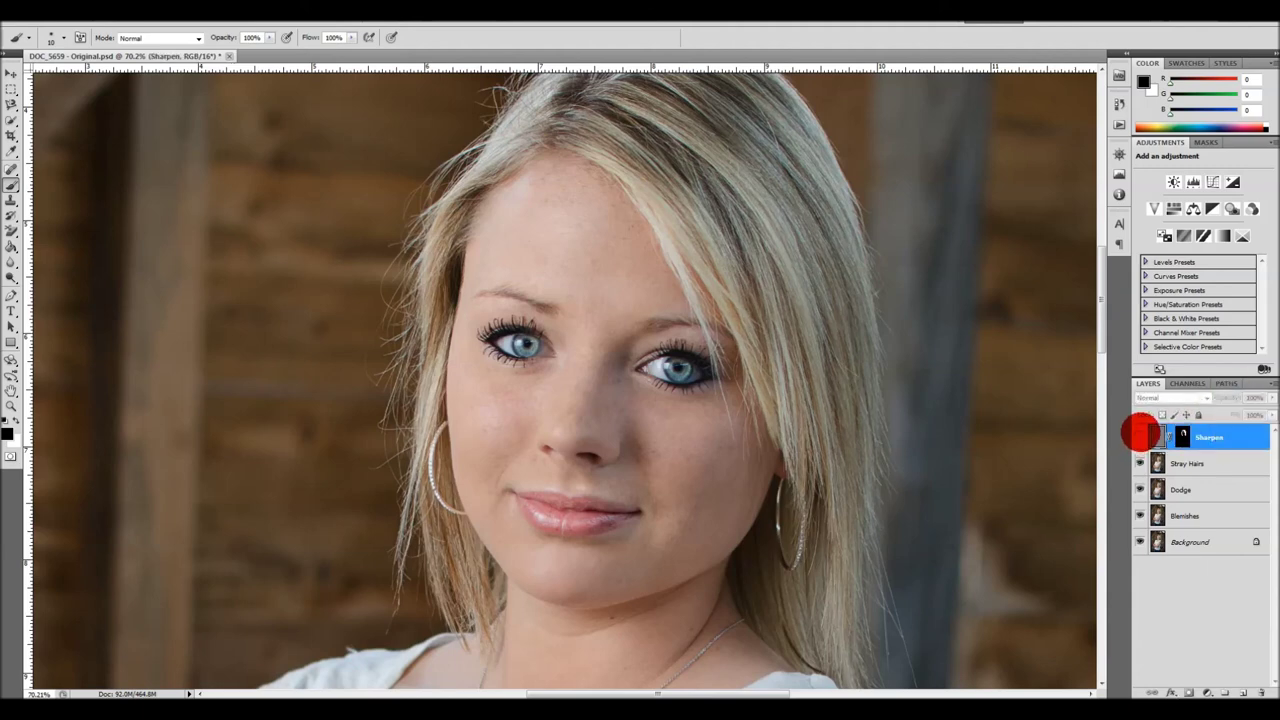
pyautogui.click(1140, 435)
pyautogui.click(1140, 435)
pyautogui.click(1140, 435)
pyautogui.click(1140, 435)
pyautogui.click(1140, 435)
pyautogui.click(1140, 435)
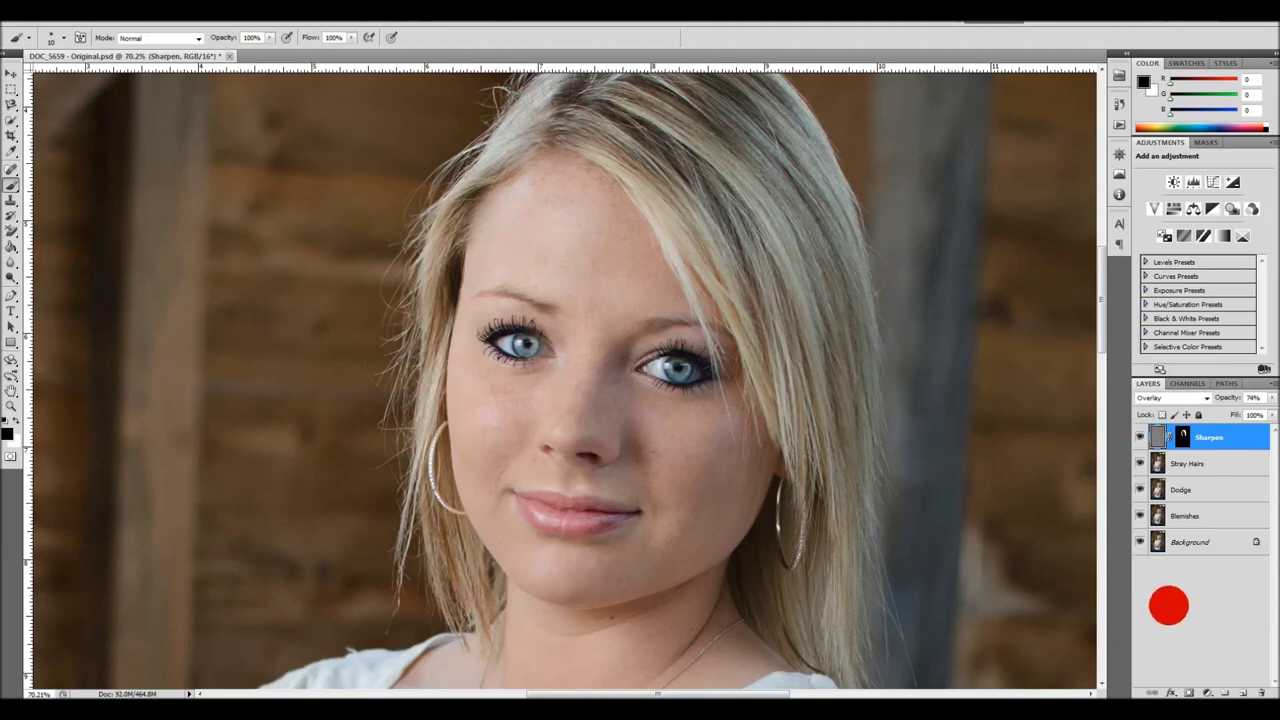
pyautogui.click(1139, 434)
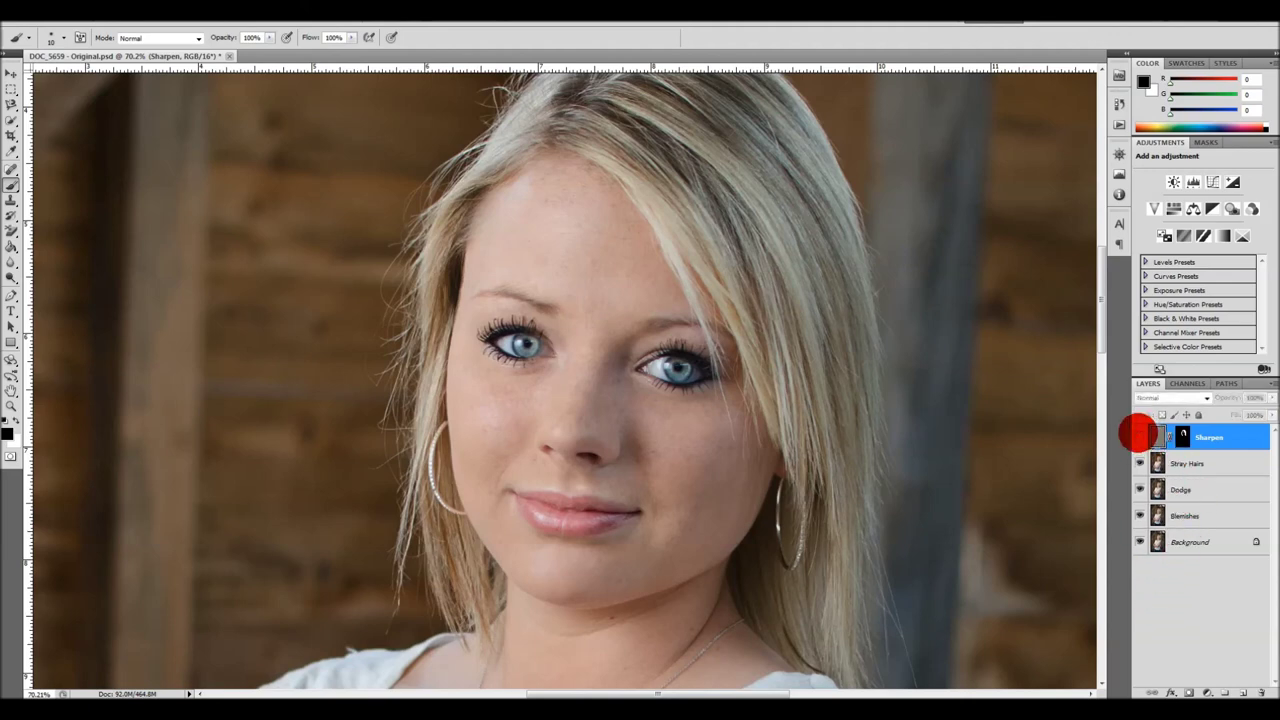
pyautogui.click(1139, 434)
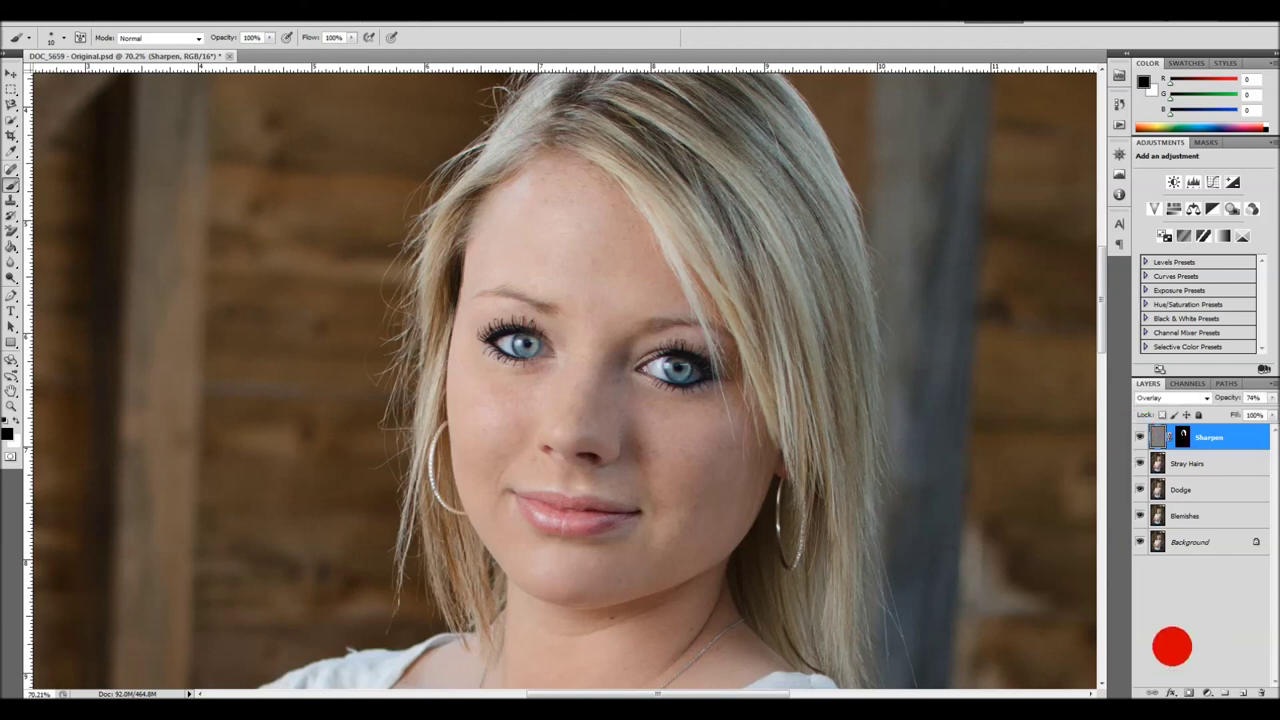
pyautogui.rightClick(1172, 646)
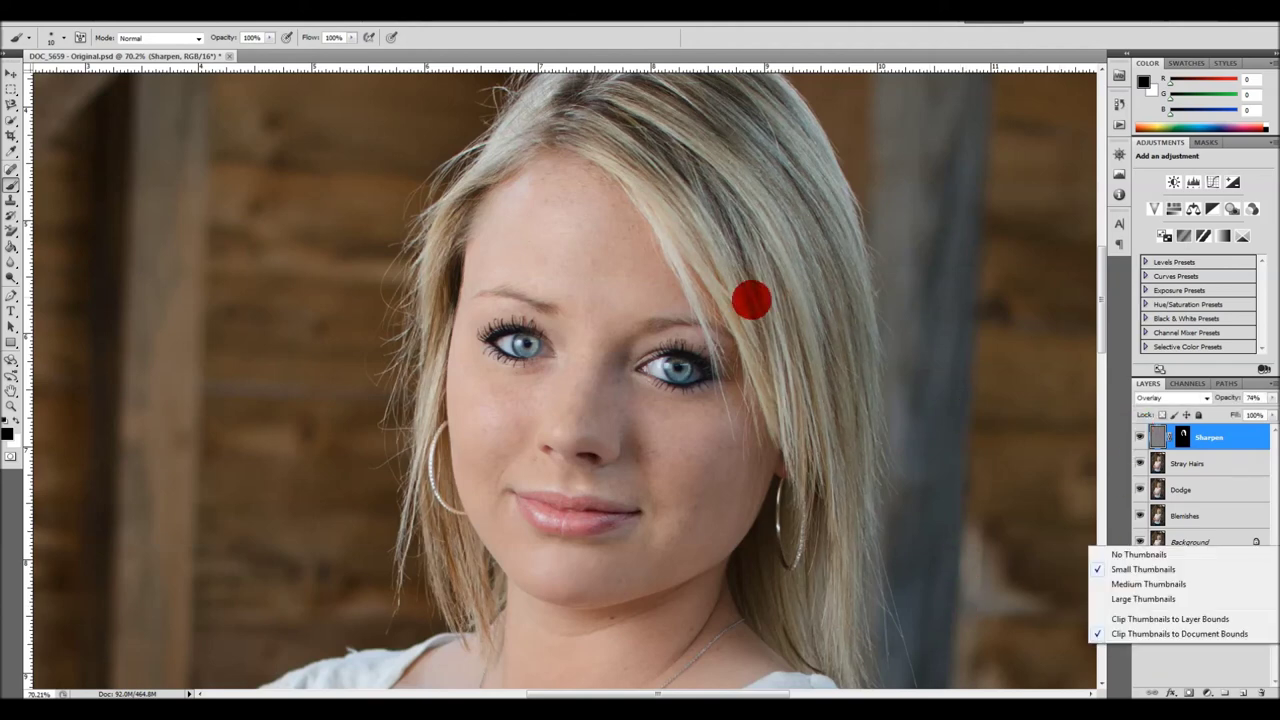
# Examine the sharpened portrait at several magnifications, from the whole picture to close-ups of the eyes, hair and lips
pyautogui.click(1165, 658)
pyautogui.scroll(-6, 465, 291)
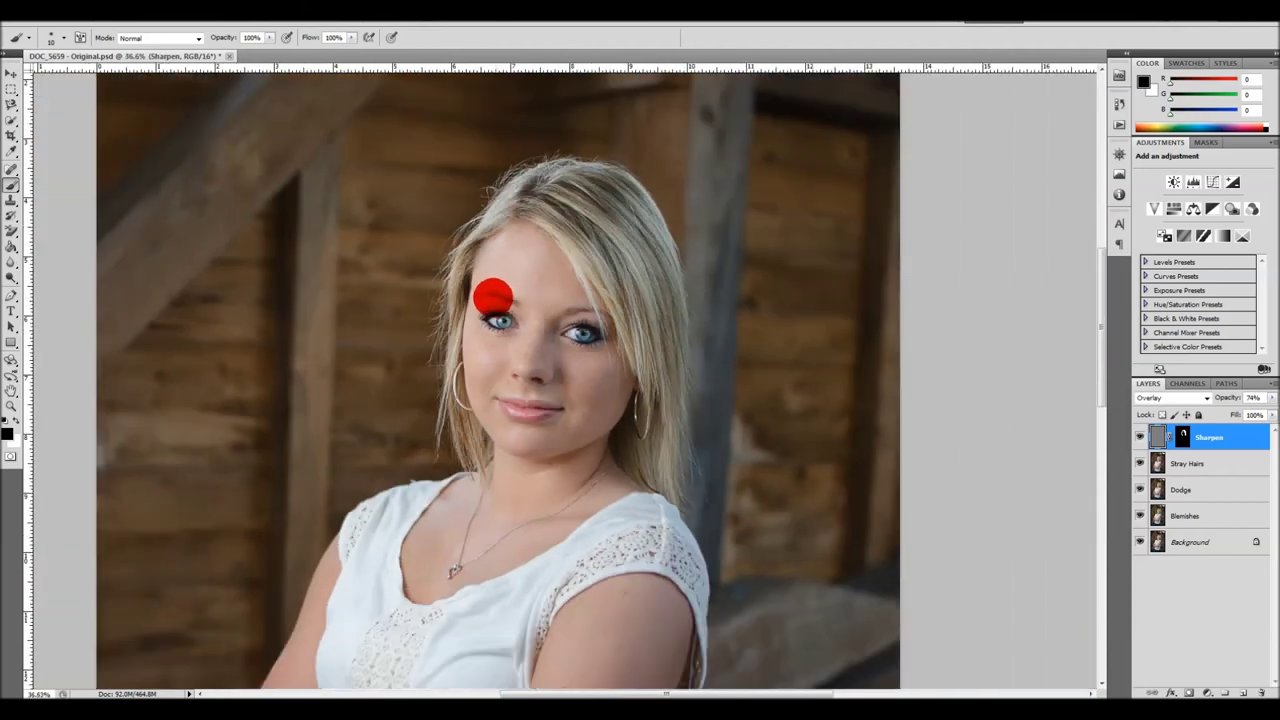
pyautogui.scroll(-1, 472, 293)
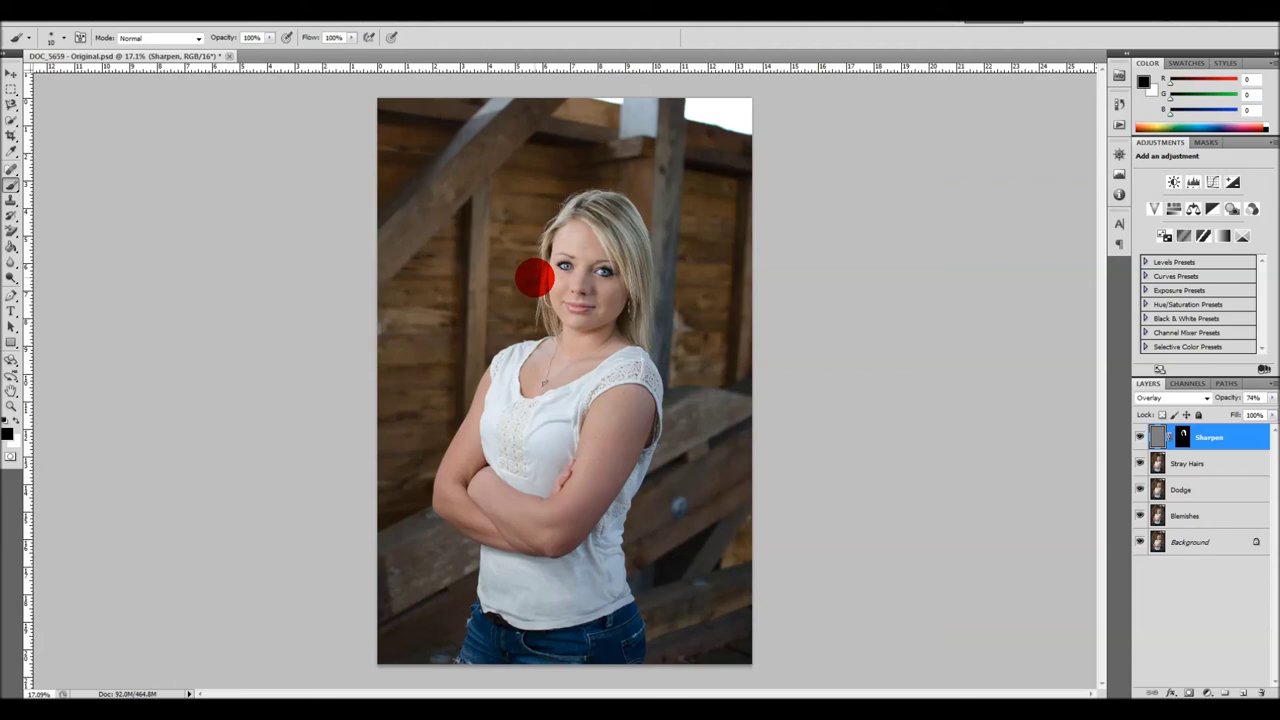
pyautogui.scroll(5, 588, 255)
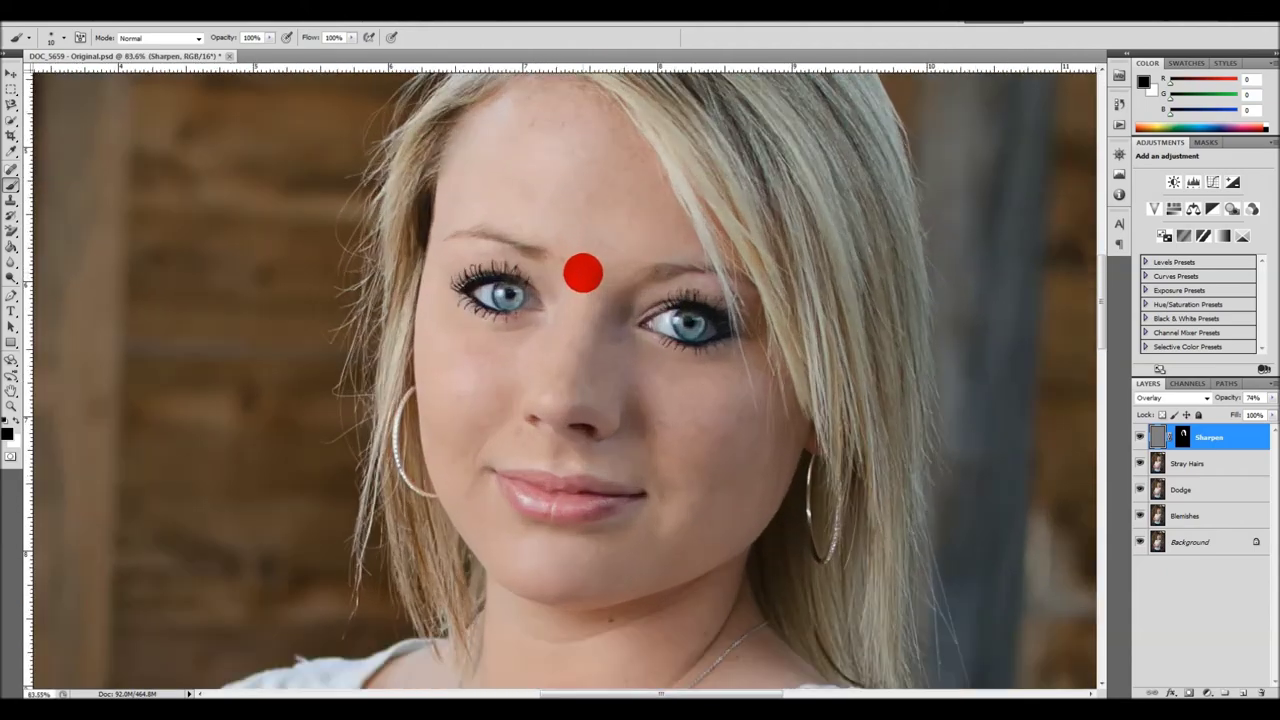
pyautogui.scroll(3, 583, 273)
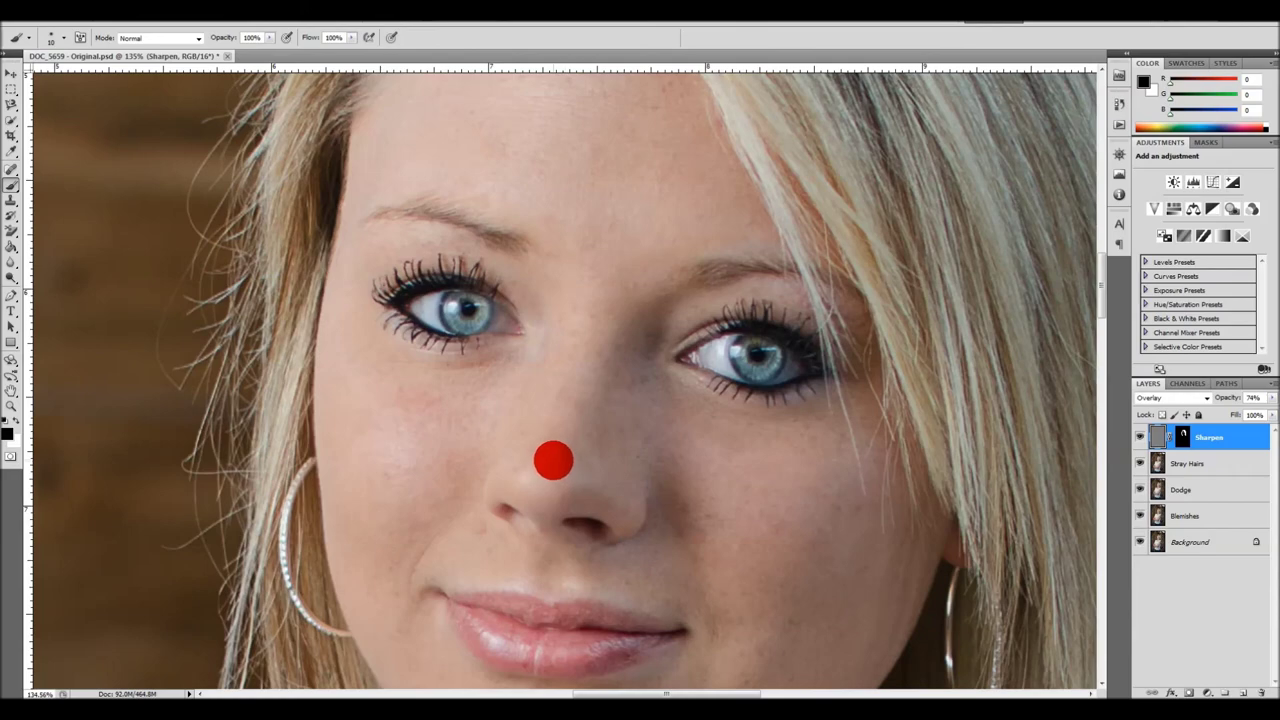
pyautogui.scroll(-2, 557, 459)
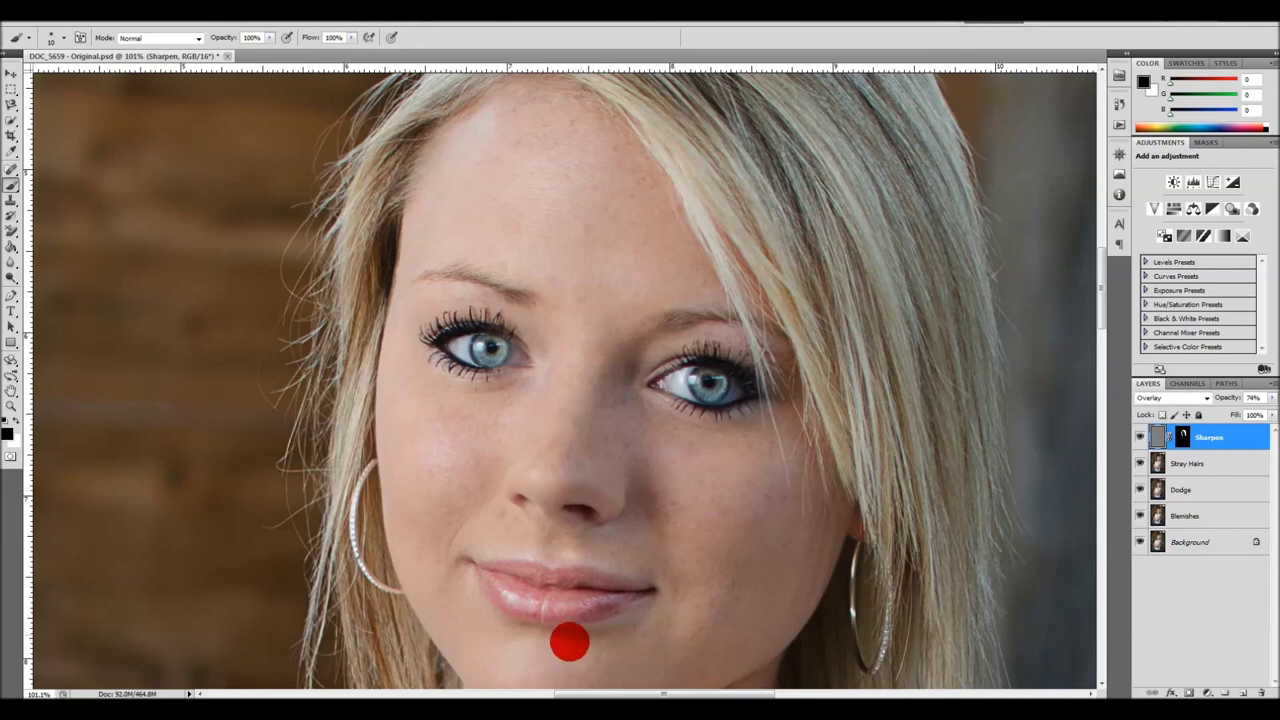
pyautogui.scroll(-5, 600, 558)
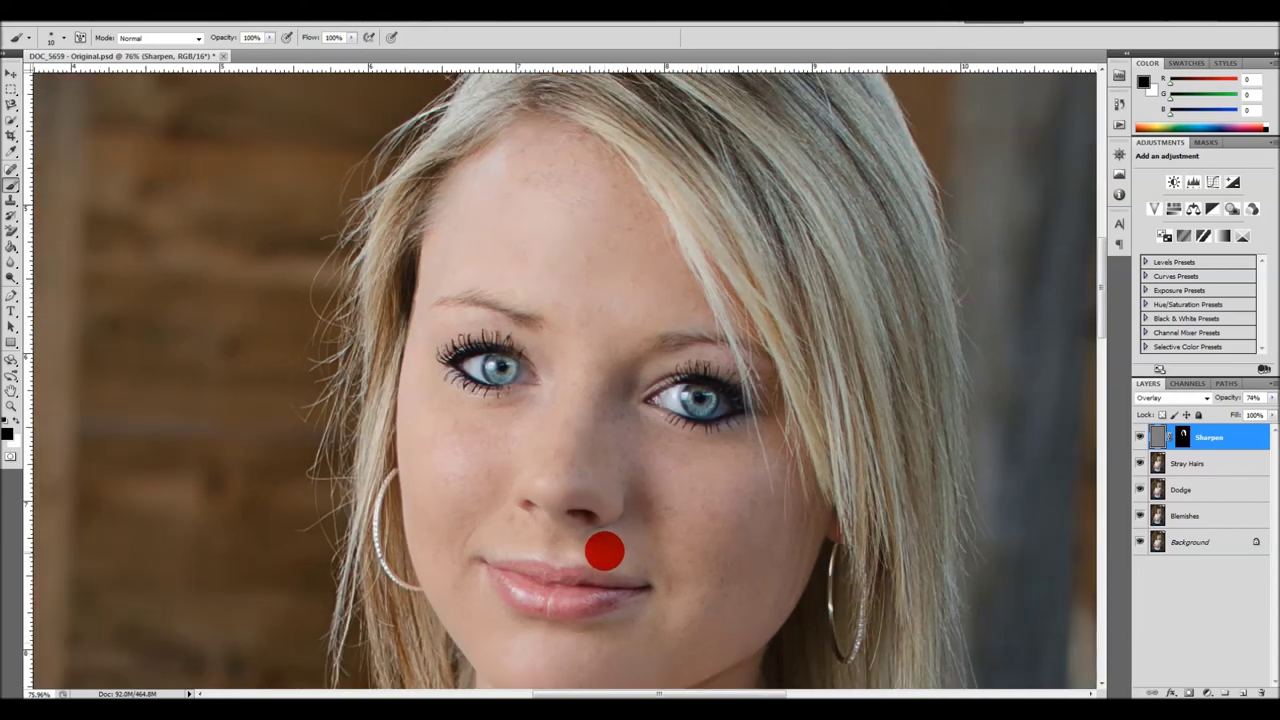
pyautogui.scroll(-3, 600, 545)
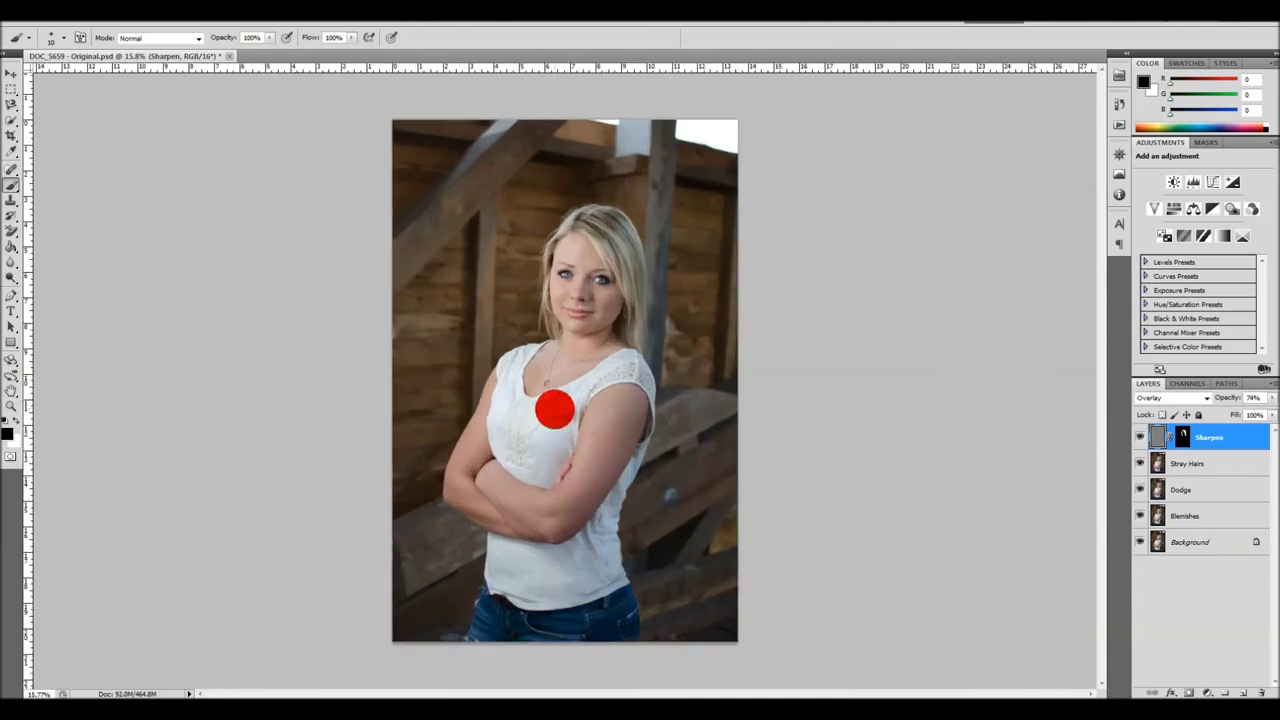
pyautogui.scroll(1, 555, 408)
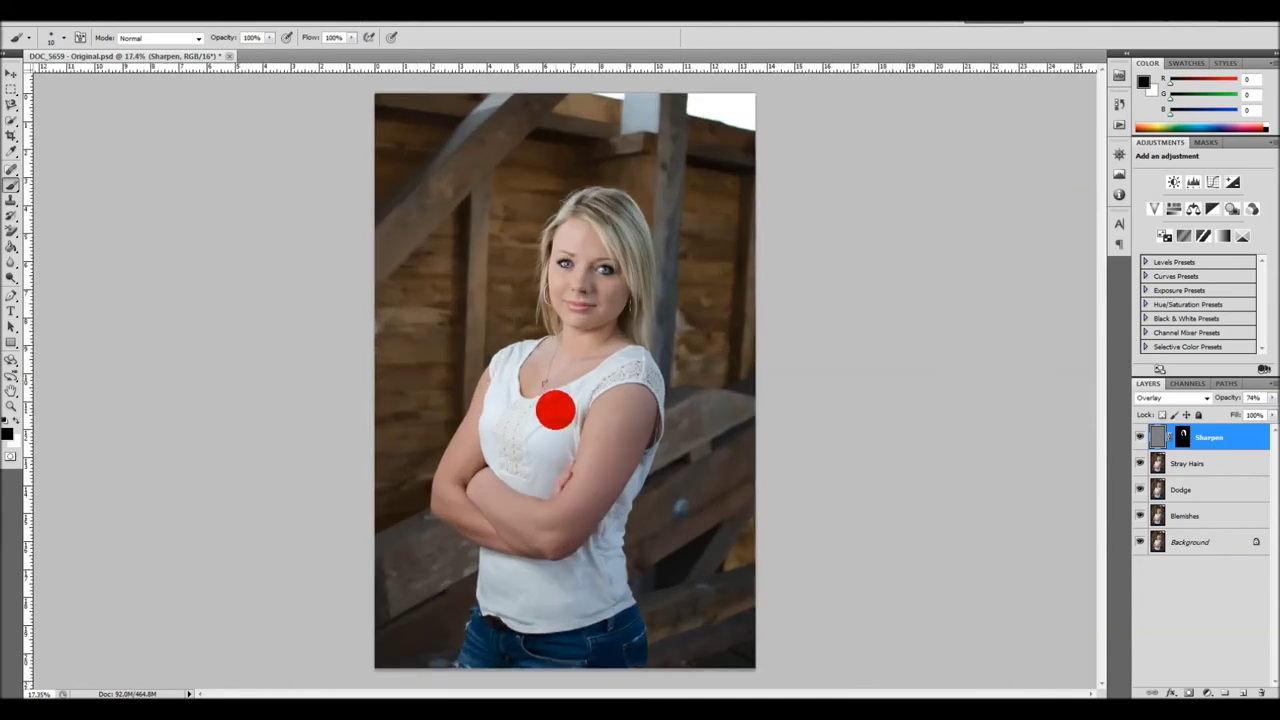